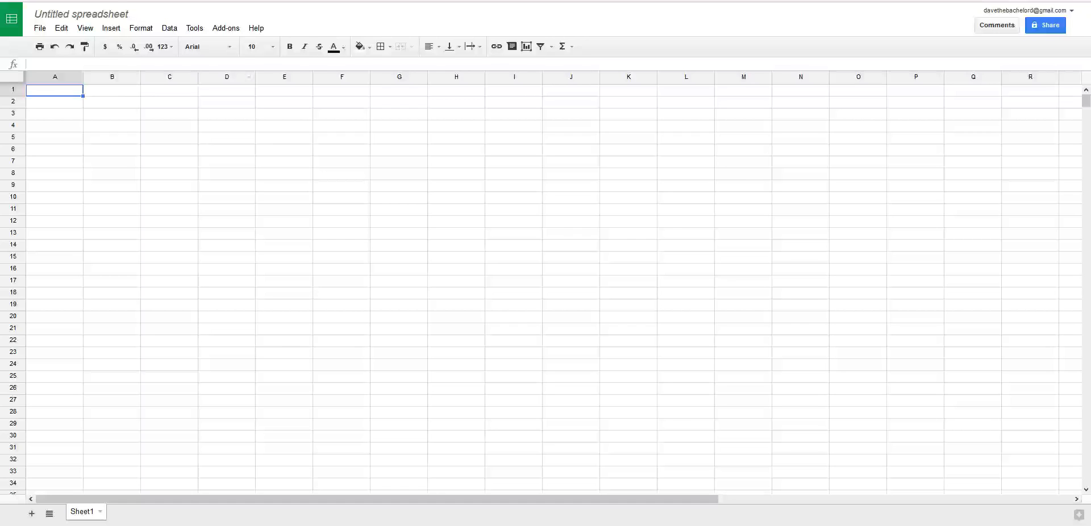
Enter the date 7/1/2016 in cell O1 and the heading "Cause" in P1
{"action": "left_click", "coordinate": [415, 211]}
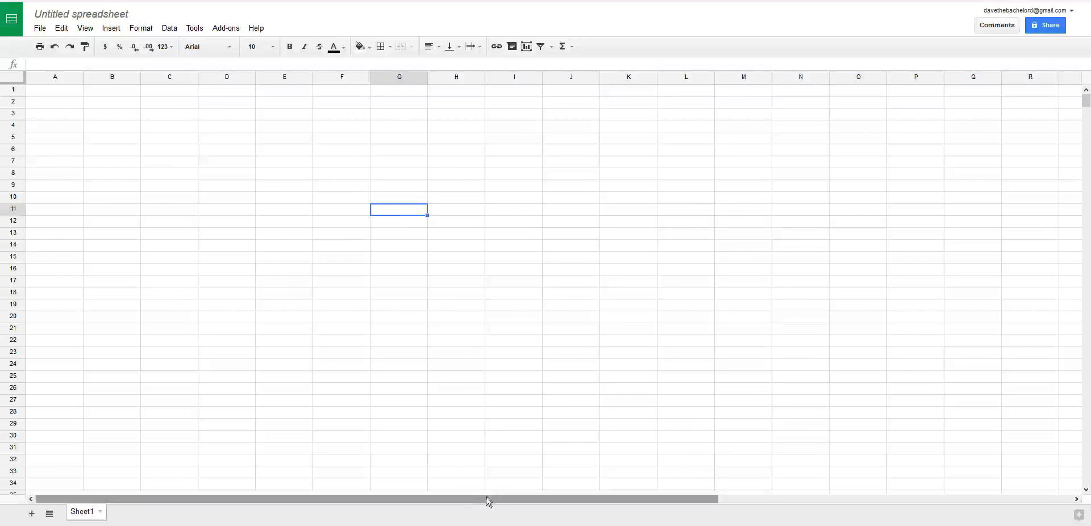
{"action": "left_click_drag", "start_coordinate": [486, 500], "coordinate": [958, 514]}
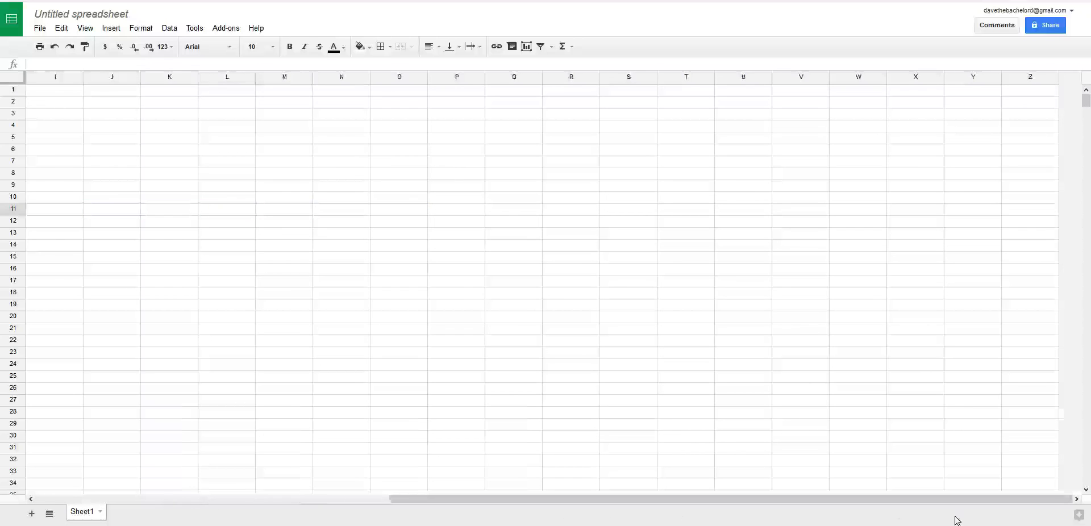
{"action": "left_click", "coordinate": [394, 93]}
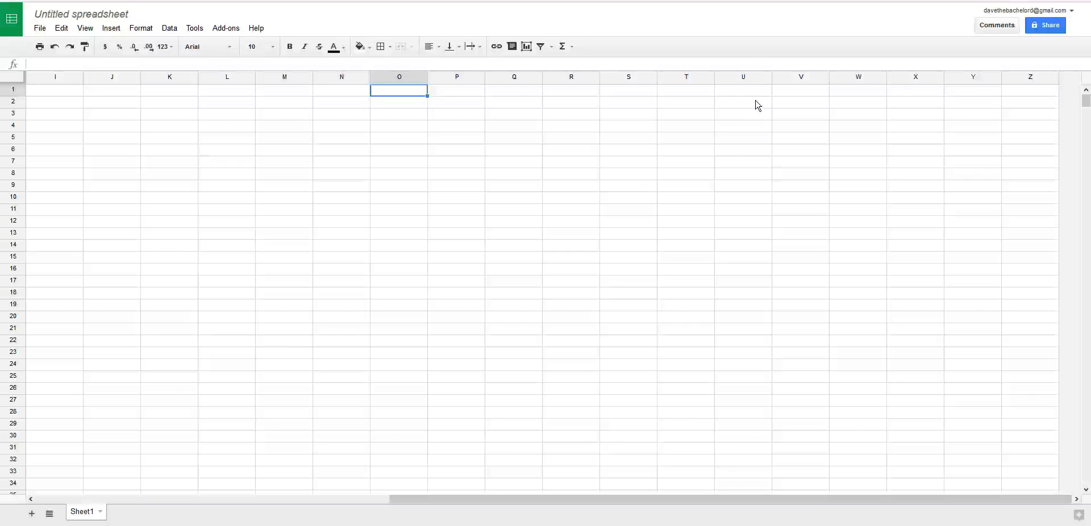
{"action": "type", "text": "7/1/2016"}
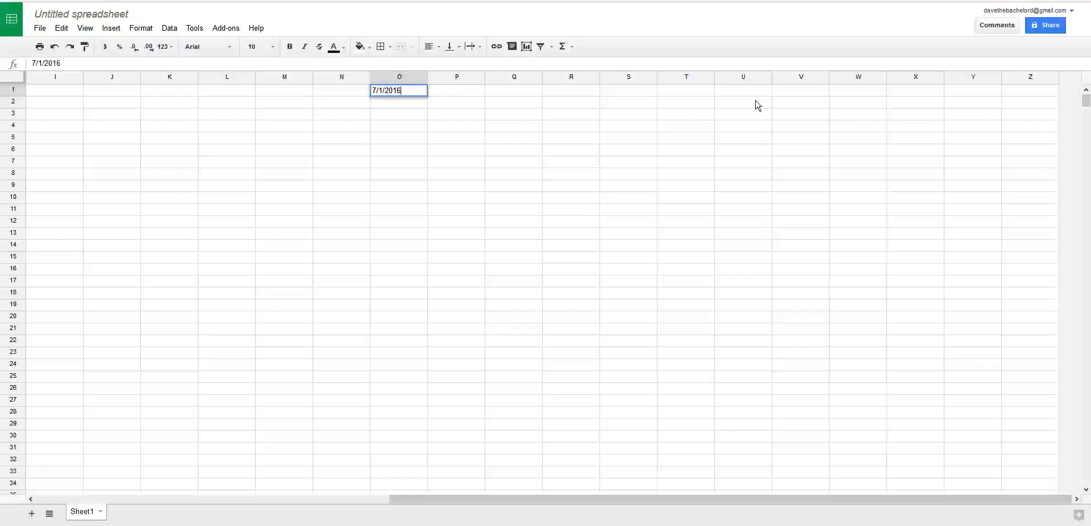
{"action": "key", "text": "Tab"}
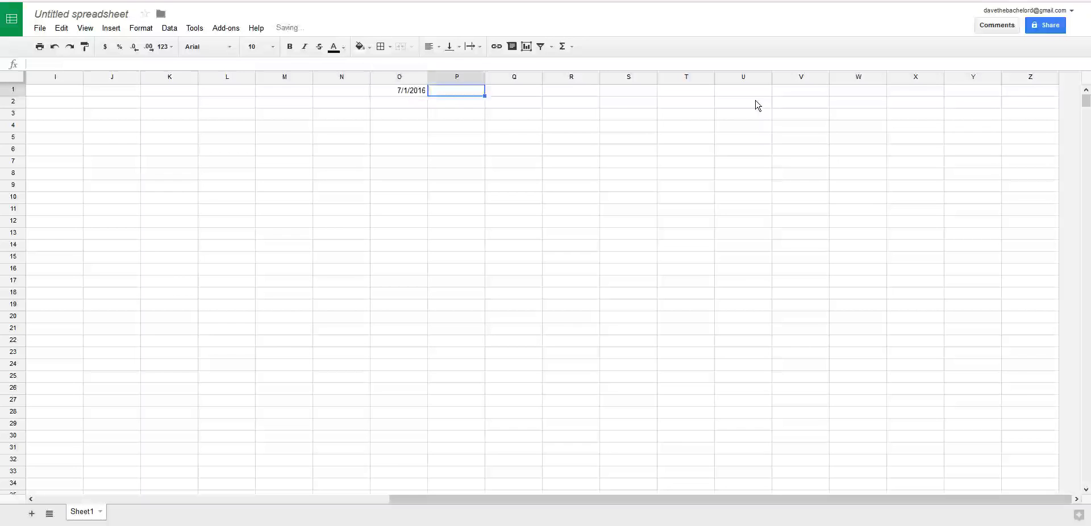
{"action": "type", "text": "Cause"}
{"action": "key", "text": "Return"}
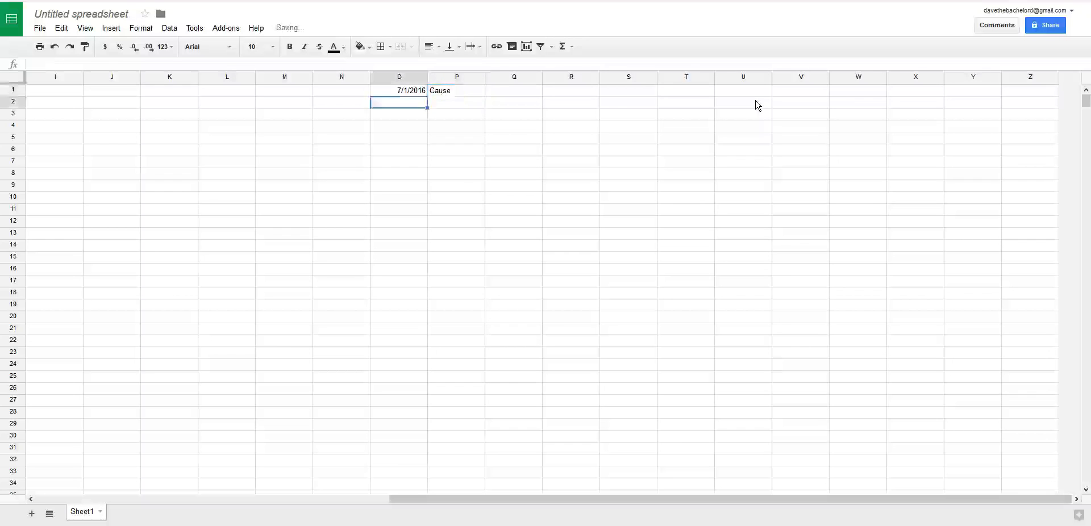
Record the first expense under 7/1/2016, with 700 in O2 and "Rent" in P2
{"action": "type", "text": "700"}
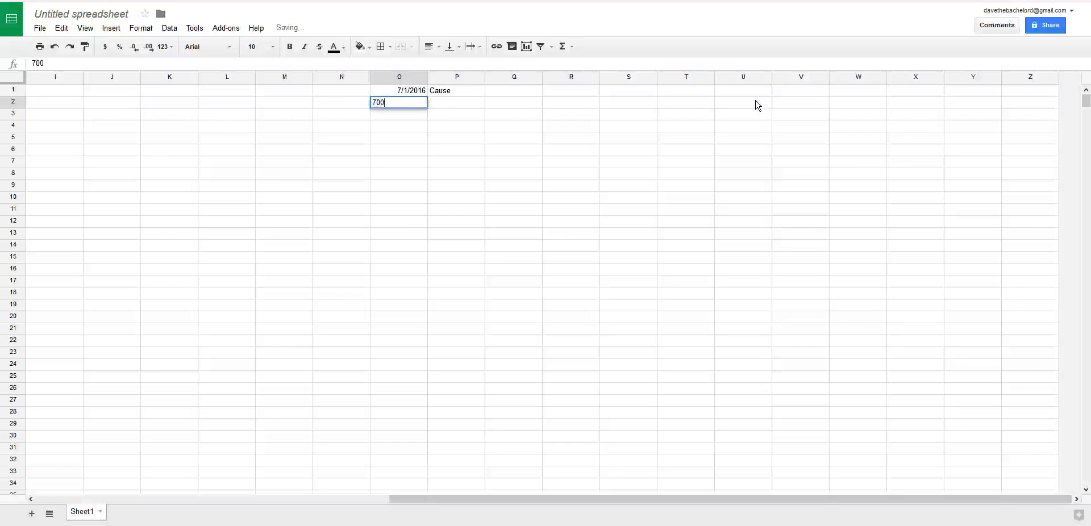
{"action": "key", "text": "Tab"}
{"action": "type", "text": "Rent"}
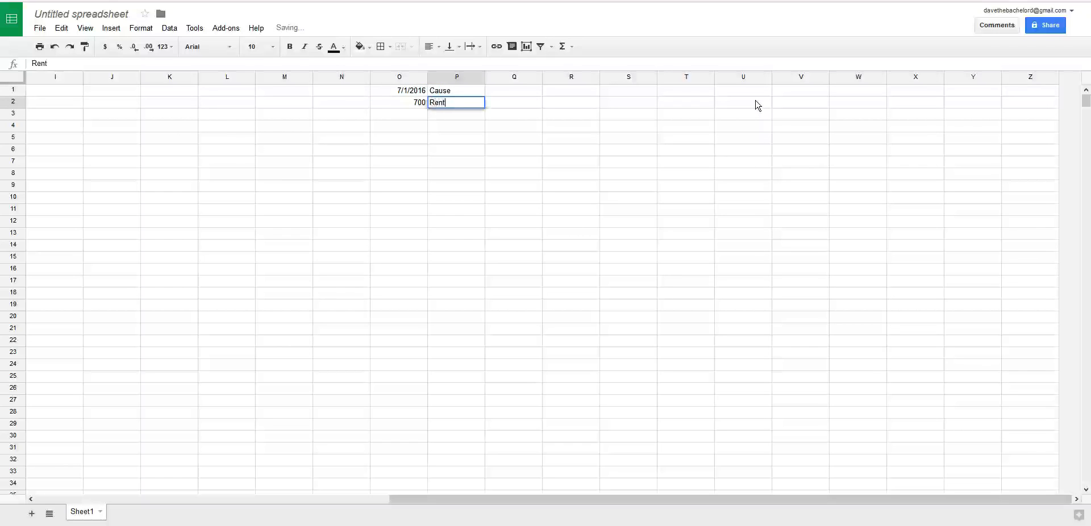
{"action": "key", "text": "Return"}
{"action": "key", "text": "Up"}
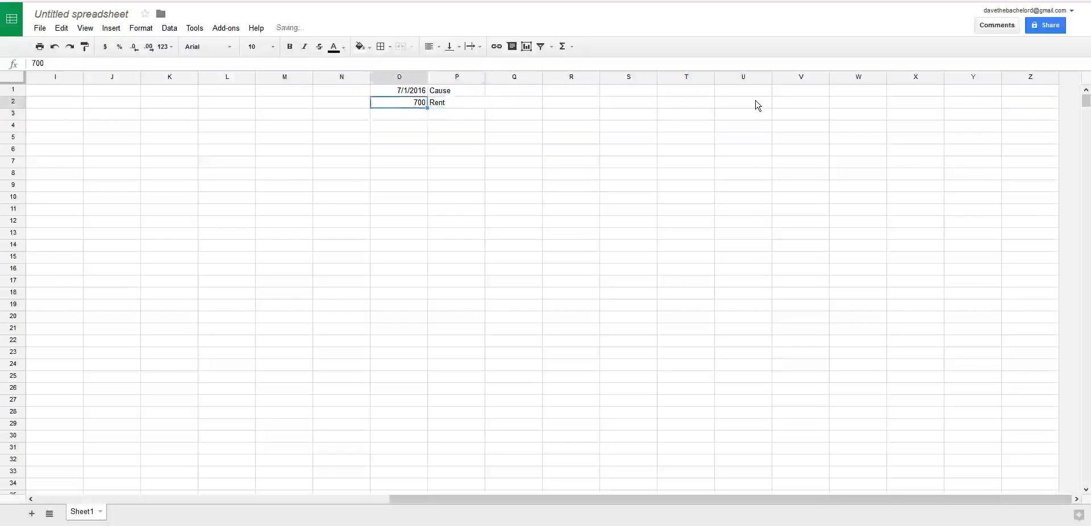
Add the next day's column pair with the formula =O1+1 in Q1 and the heading "Cause" in R1
{"action": "key", "text": "Right"}
{"action": "key", "text": "Up"}
{"action": "key", "text": "Right"}
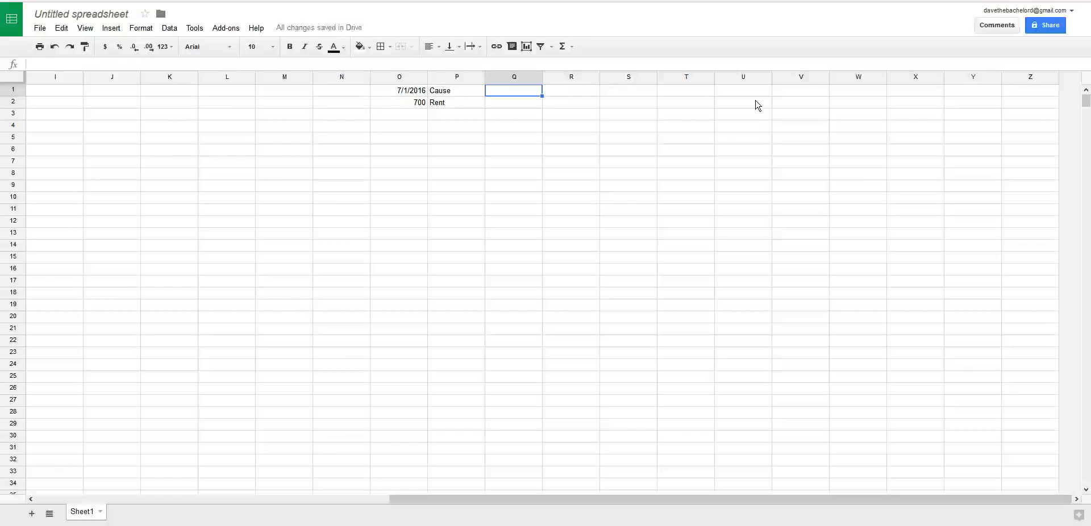
{"action": "type", "text": "="}
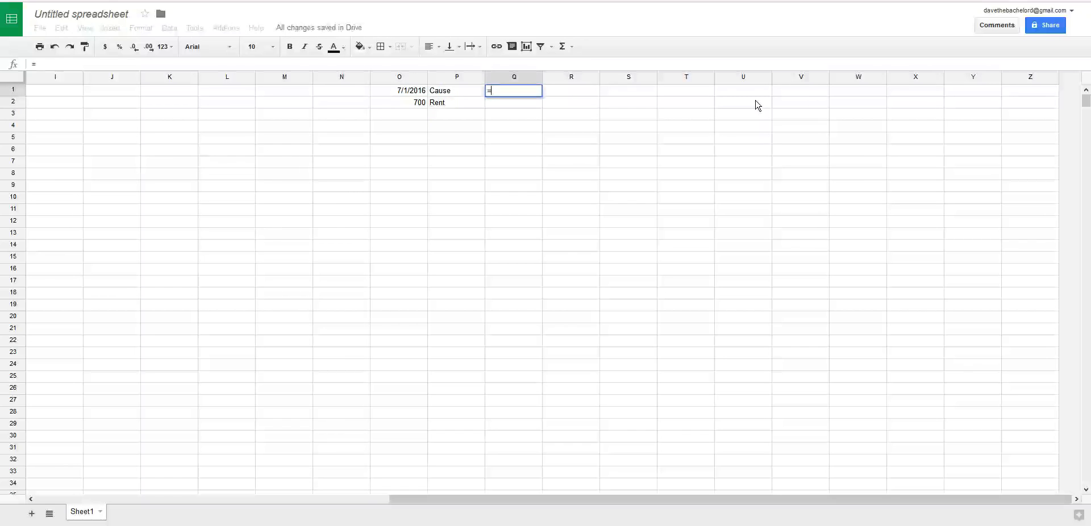
{"action": "left_click", "coordinate": [391, 92]}
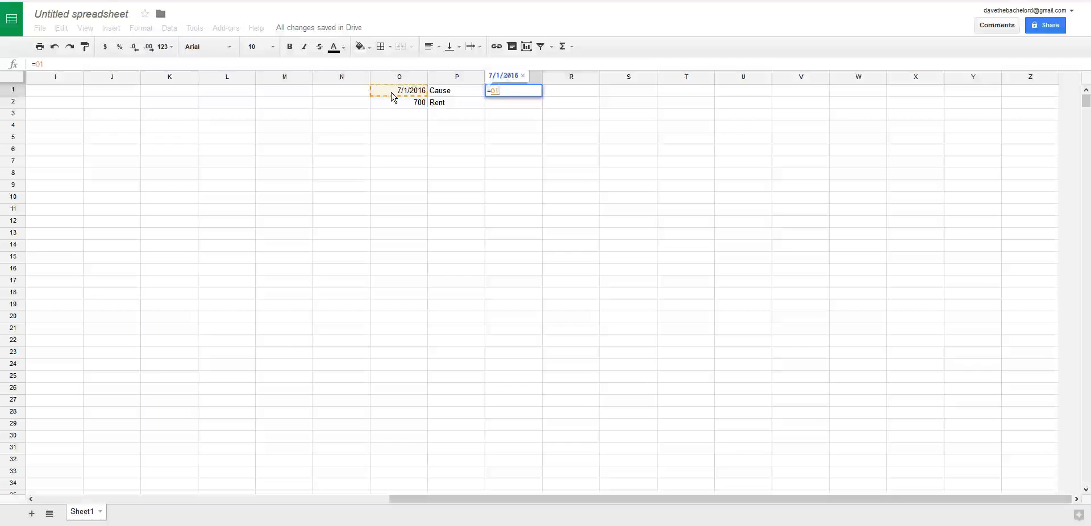
{"action": "type", "text": "+1"}
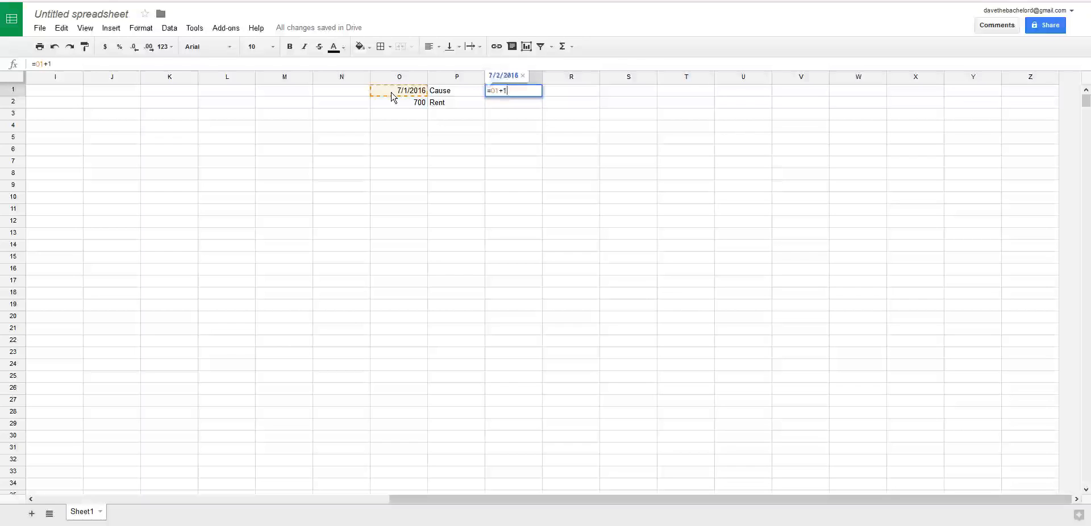
{"action": "key", "text": "Tab"}
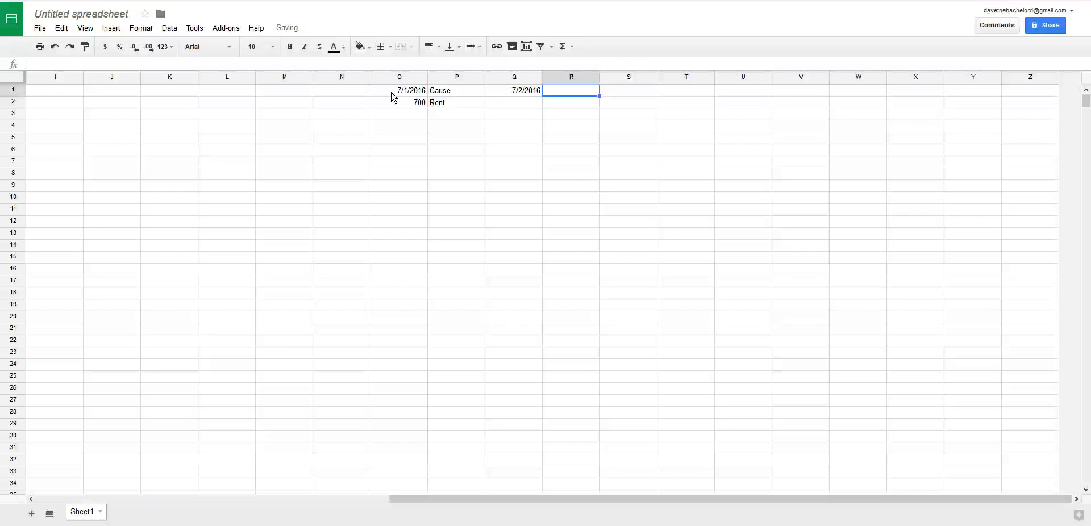
{"action": "type", "text": "Cause"}
{"action": "key", "text": "Return"}
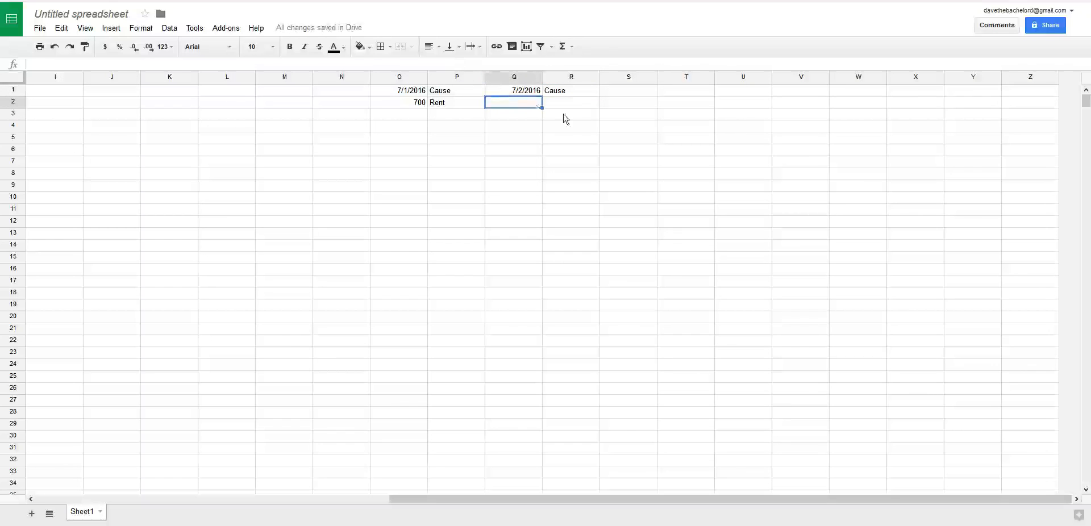
Copy the date formula and "Cause" heading from Q1:R1 and paste them across S1:Z1
{"action": "left_click", "coordinate": [505, 92]}
{"action": "key", "text": "shift+Right"}
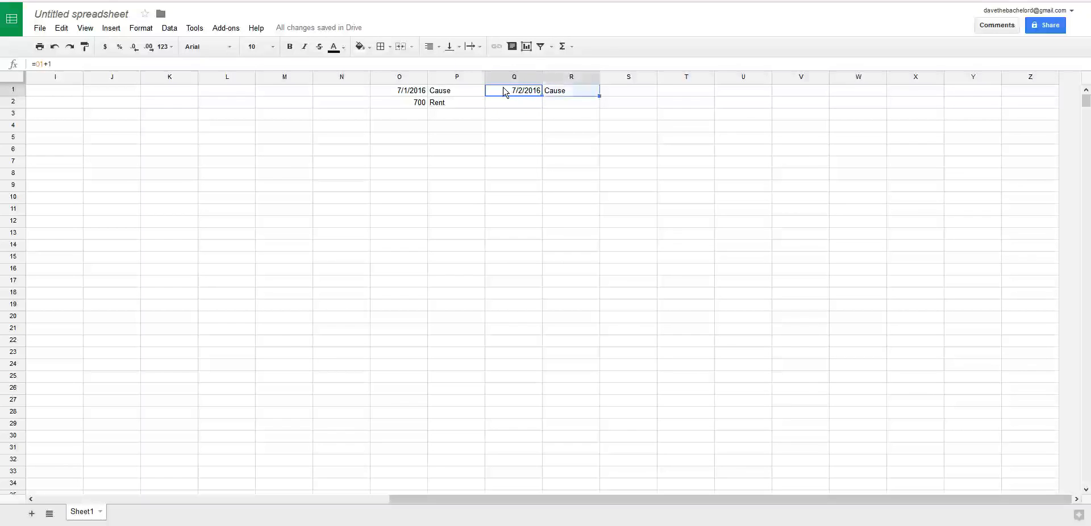
{"action": "key", "text": "Right"}
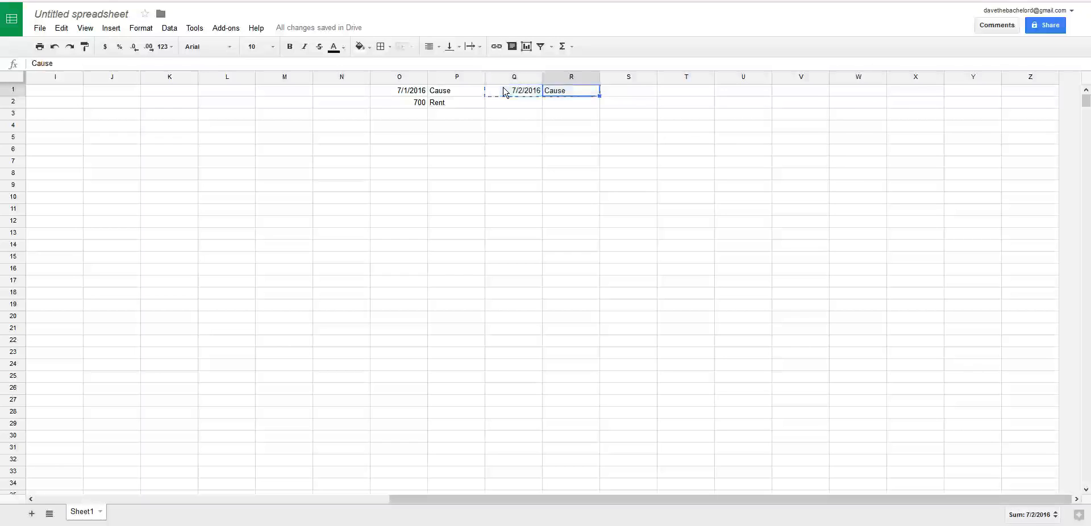
{"action": "key", "text": "Right"}
{"action": "key", "text": "ctrl+shift+Right"}
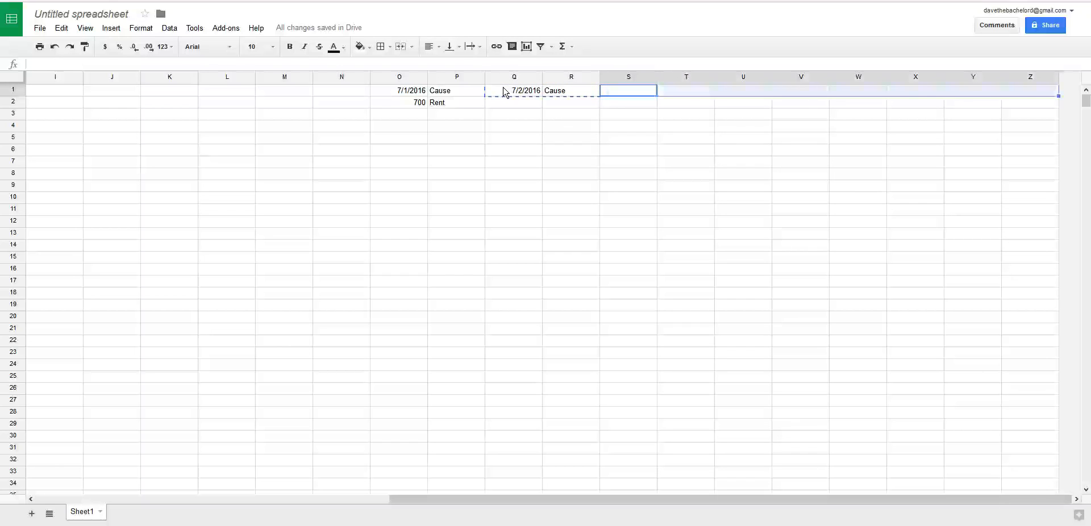
{"action": "type", "text": "7/3/2016\tCause\t7/4/2016\tCause\t7/5/2016\tCause\t7/6/2016\tCause"}
{"action": "key", "text": "Down"}
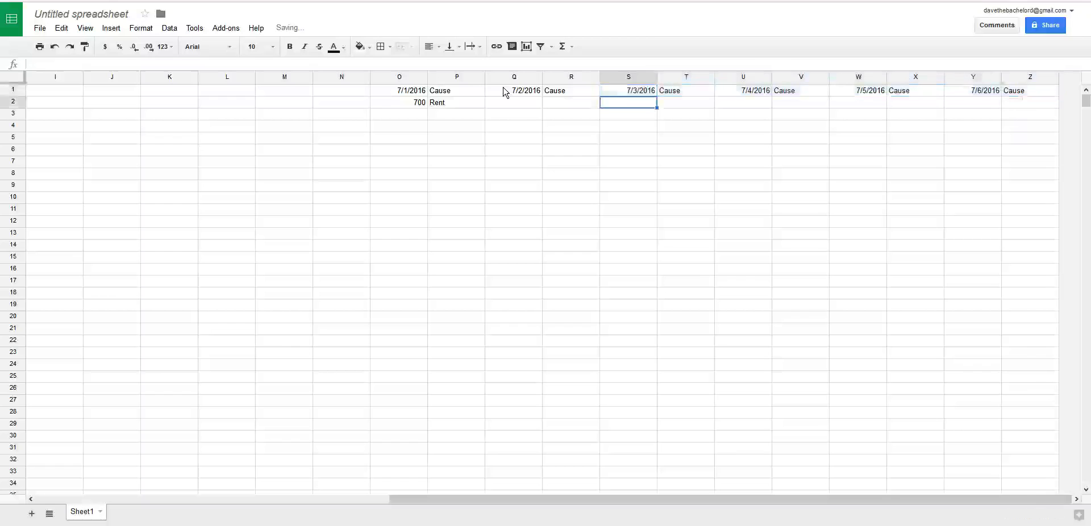
Add 52 columns after column Z by inserting 26 columns to the right twice, extending the sheet to BZ
{"action": "key", "text": "Up"}
{"action": "key", "text": "ctrl+Right"}
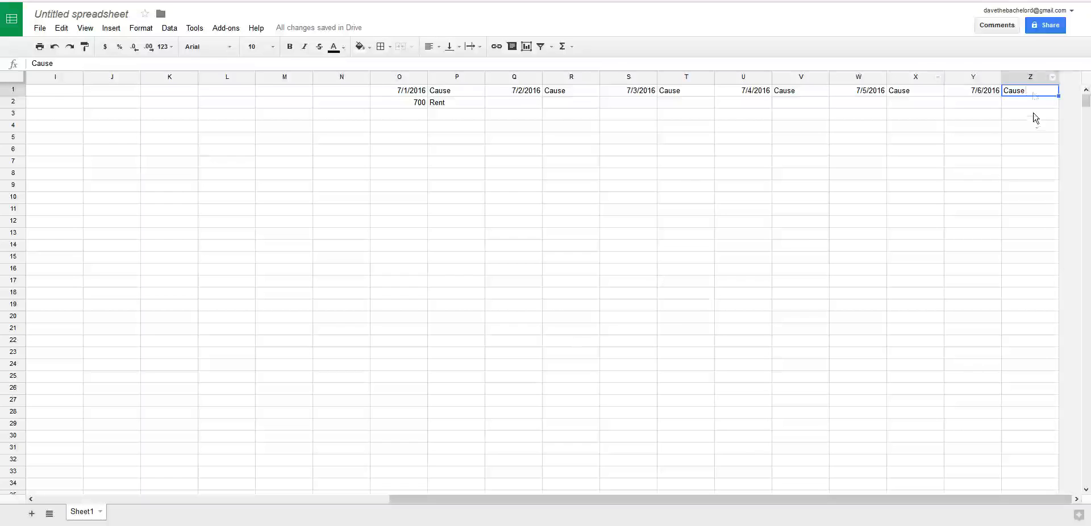
{"action": "left_click", "coordinate": [1029, 82]}
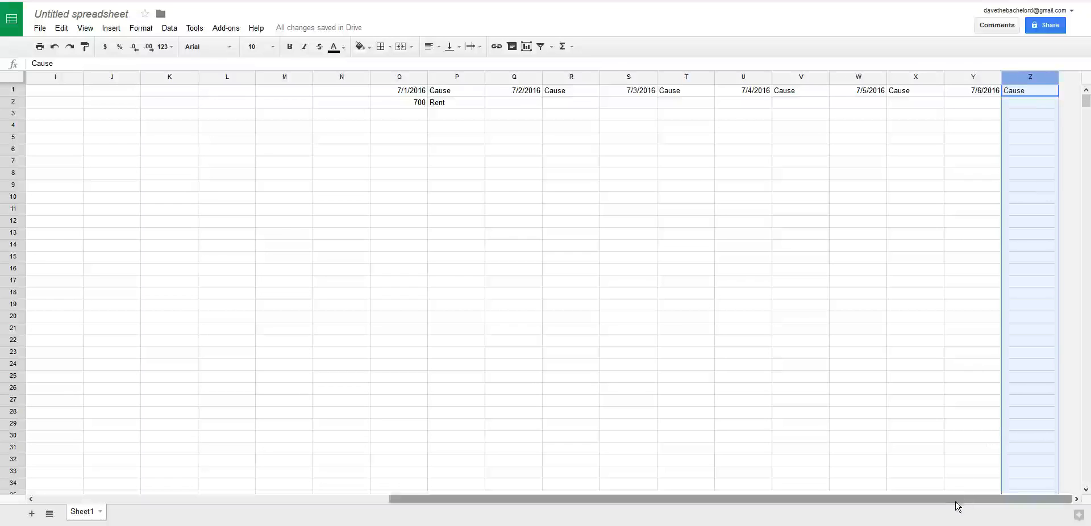
{"action": "left_click_drag", "start_coordinate": [959, 500], "coordinate": [449, 506]}
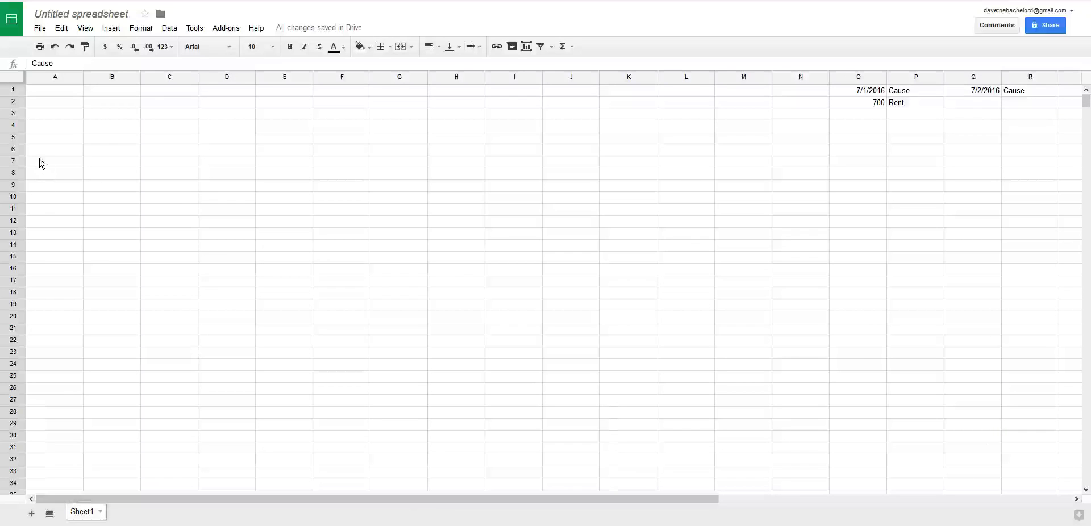
{"action": "left_click", "coordinate": [50, 78], "text": "shift"}
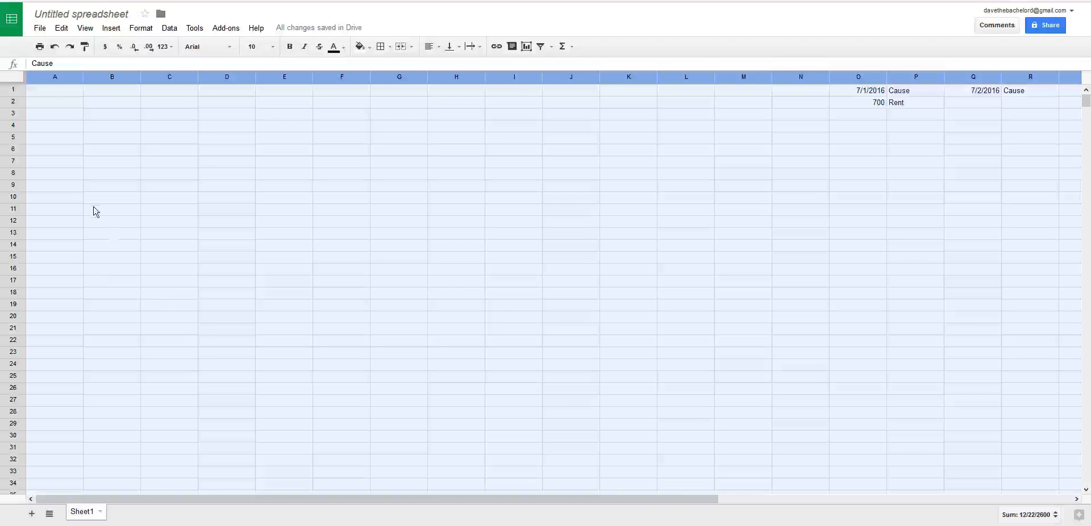
{"action": "right_click", "coordinate": [54, 77]}
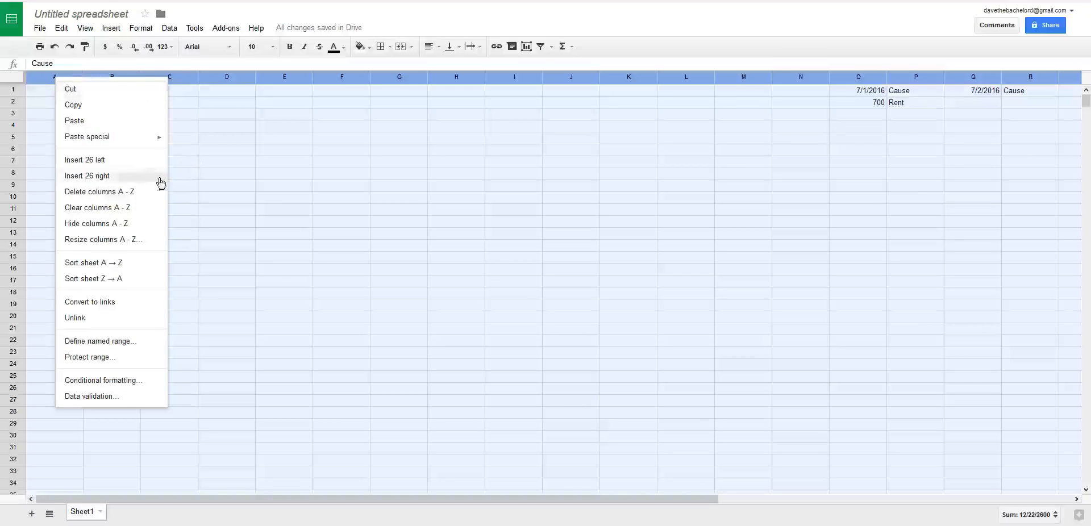
{"action": "left_click", "coordinate": [136, 181]}
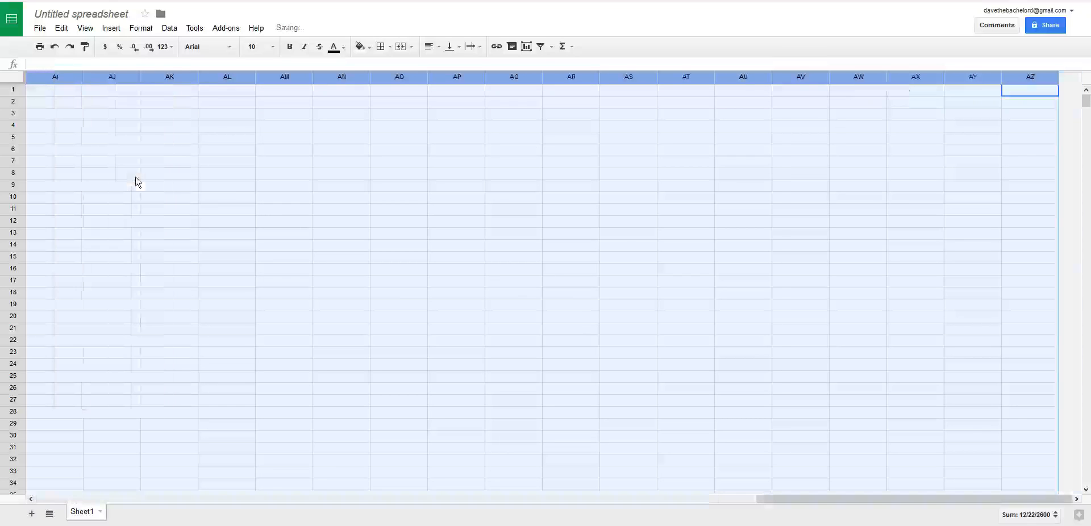
{"action": "right_click", "coordinate": [973, 80]}
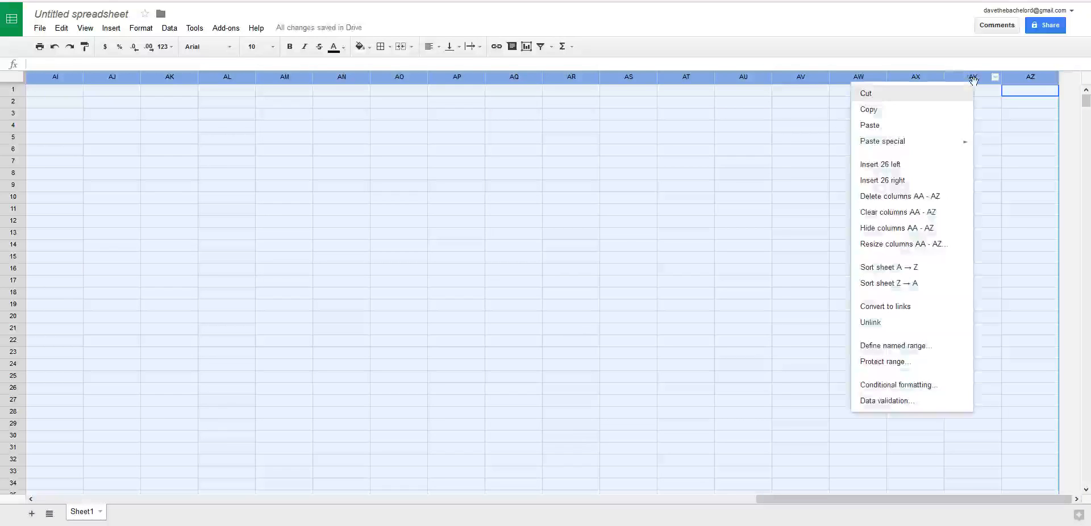
{"action": "left_click", "coordinate": [884, 180]}
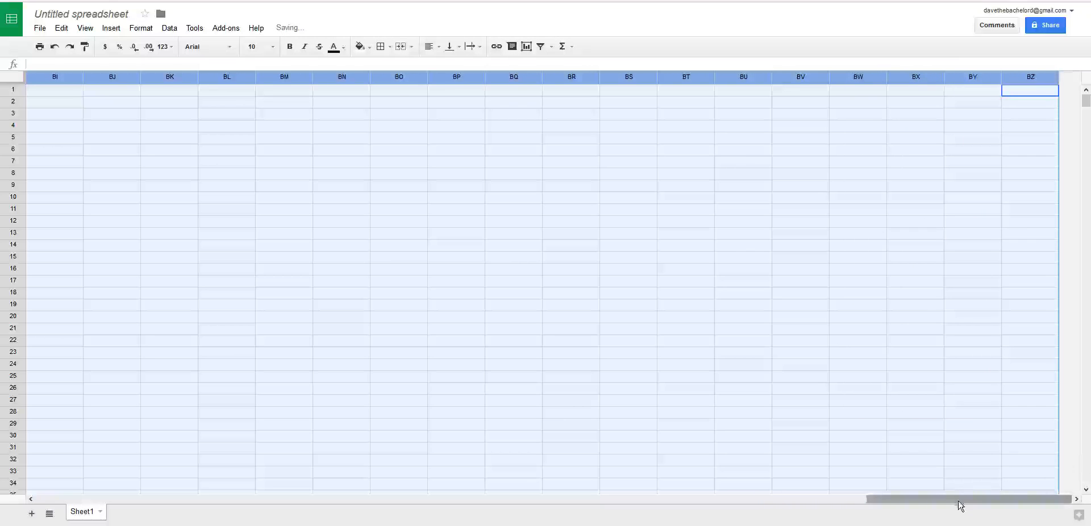
Paste the copied date formula and "Cause" pair across the new row 1 cells from AA1 to BZ1
{"action": "left_click", "coordinate": [992, 115]}
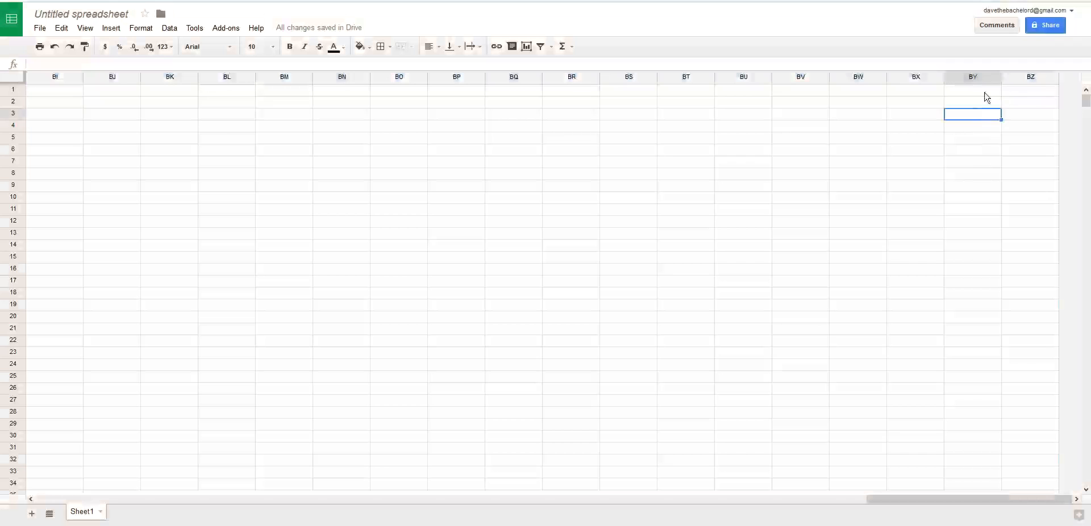
{"action": "left_click", "coordinate": [991, 94]}
{"action": "key", "text": "ctrl+Left"}
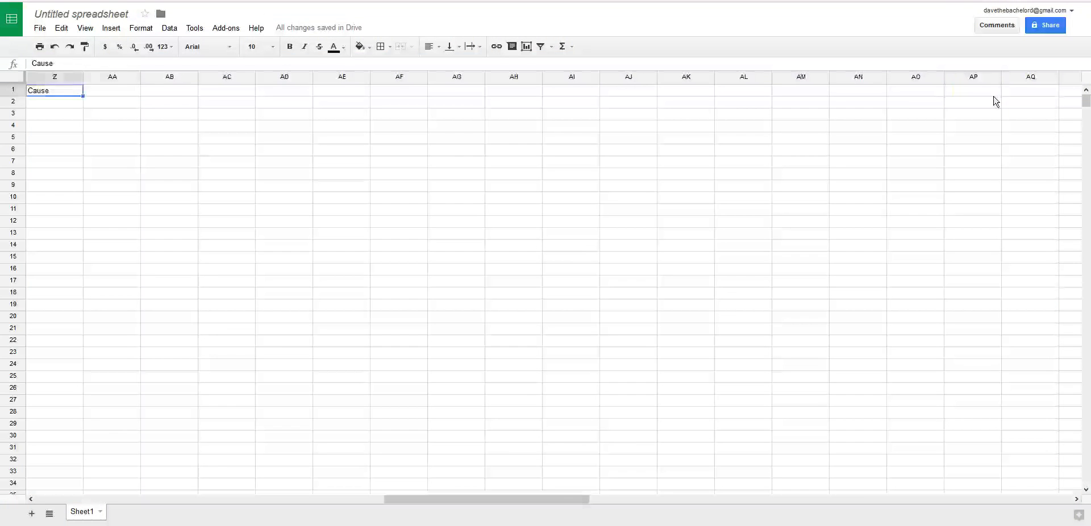
{"action": "key", "text": "Right"}
{"action": "key", "text": "ctrl+shift+Right"}
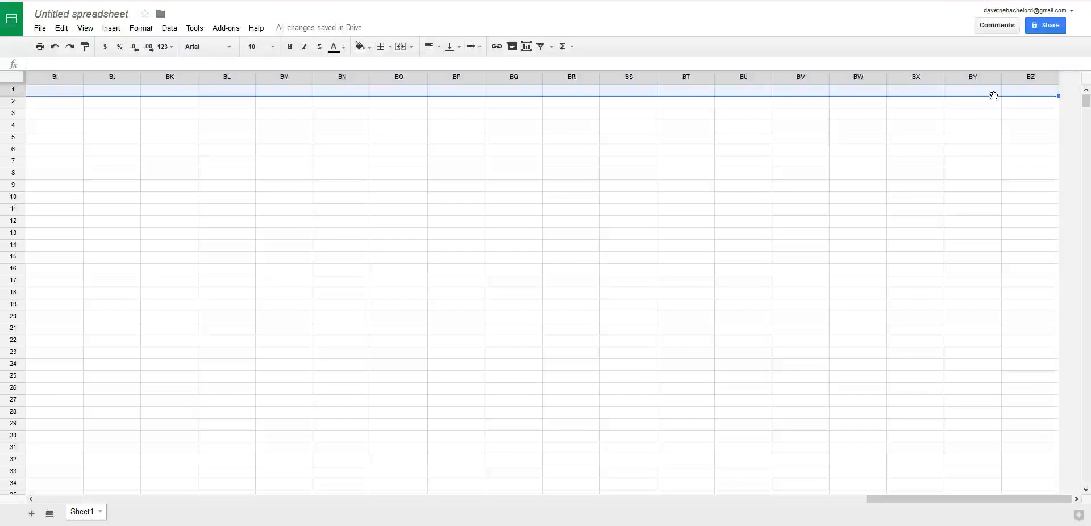
{"action": "key", "text": "ctrl+v"}
{"action": "key", "text": "Right"}
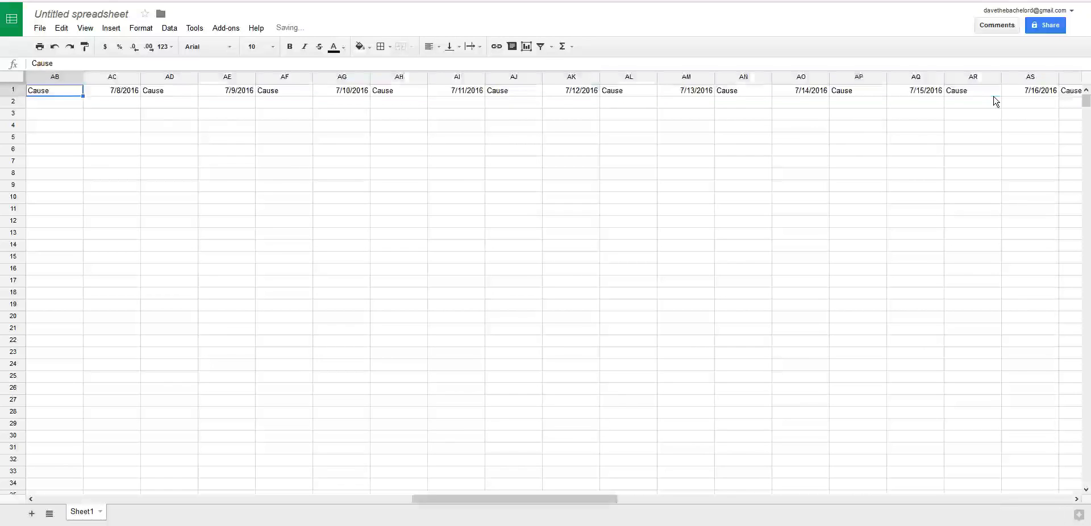
{"action": "key", "text": "ctrl+Right"}
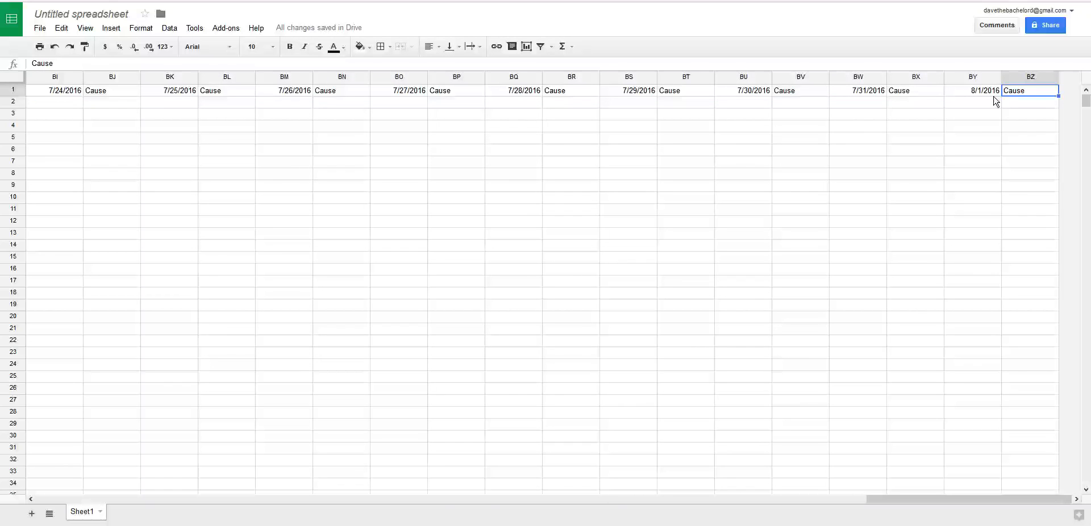
Clear the surplus 8/1/2016 date in BY1 and its "Cause" heading in BZ1
{"action": "key", "text": "Delete"}
{"action": "key", "text": "Left"}
{"action": "key", "text": "Delete"}
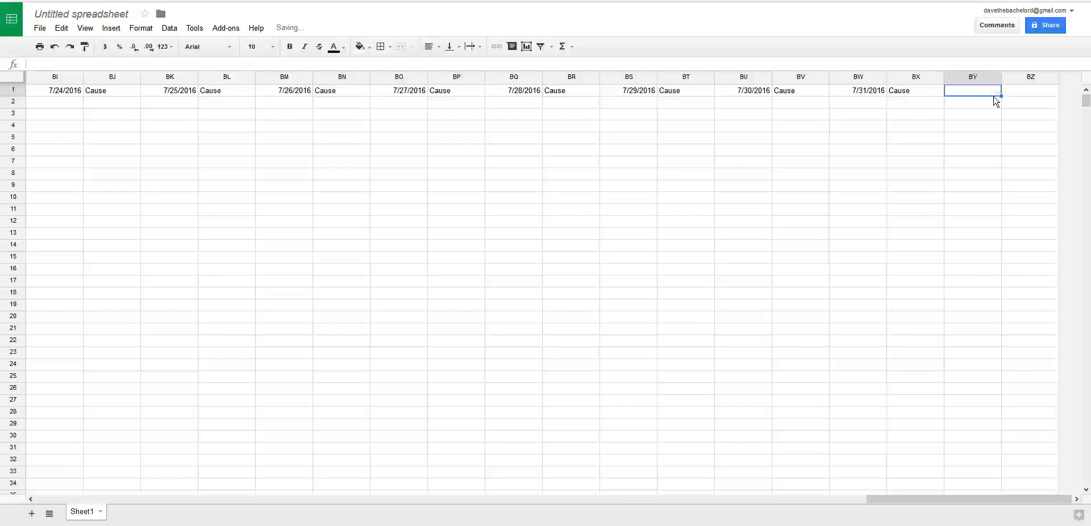
{"action": "key", "text": "Left"}
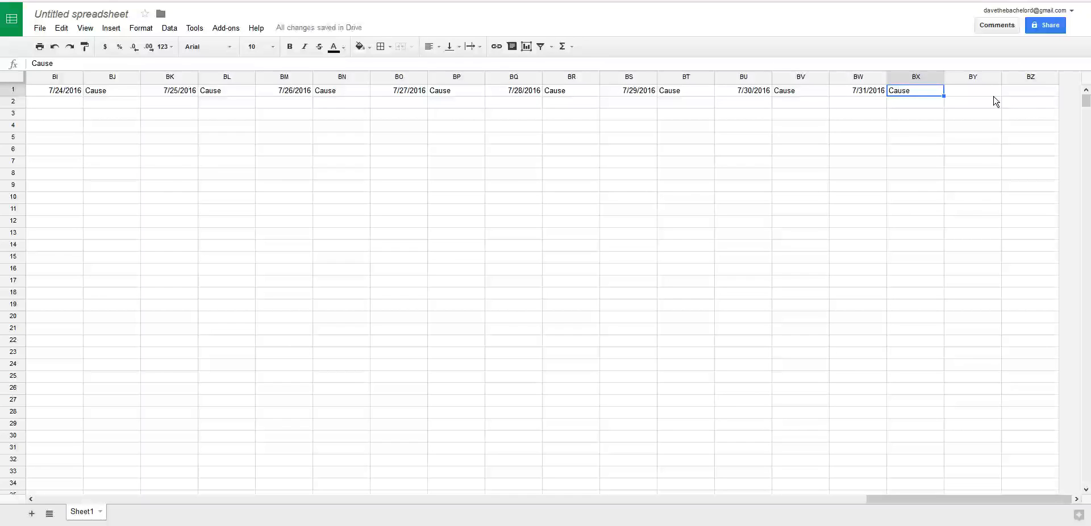
{"action": "key", "text": "Right"}
{"action": "key", "text": "Right"}
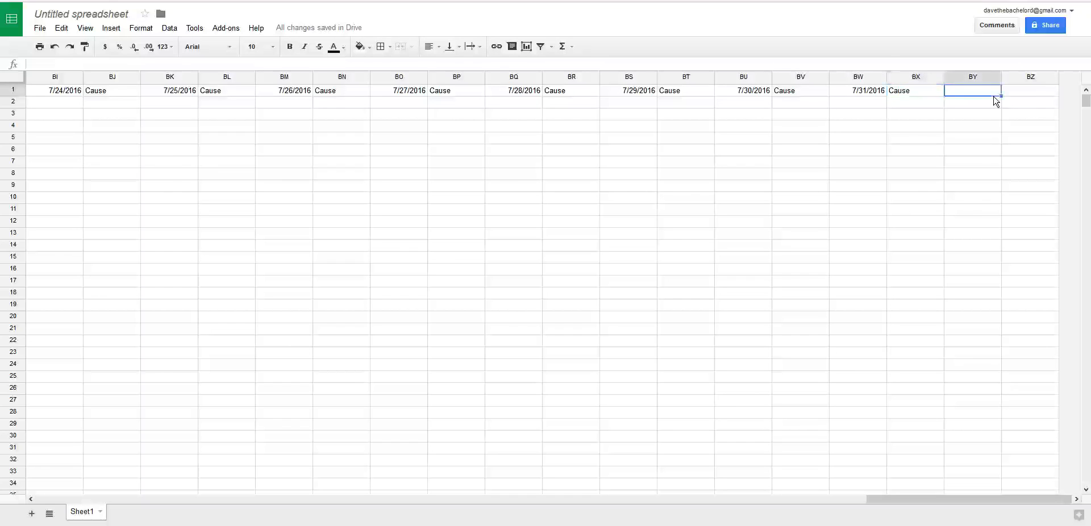
Make the date and "Cause" headings across row 1 bold, covering columns A to BY
{"action": "key", "text": "ctrl+shift+Left"}
{"action": "key", "text": "ctrl+shift+Left"}
{"action": "key", "text": "ctrl+shift+Left"}
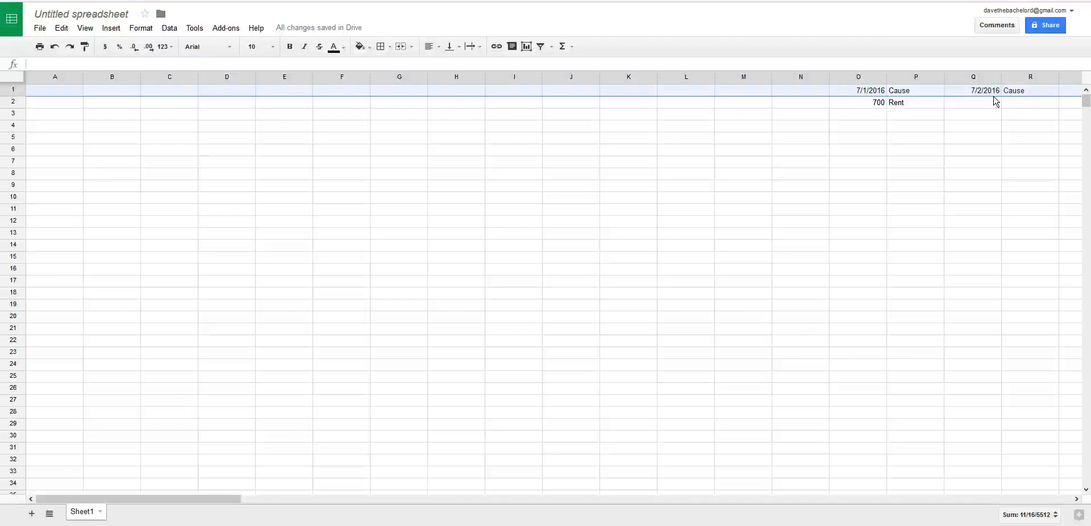
{"action": "key", "text": "ctrl+b"}
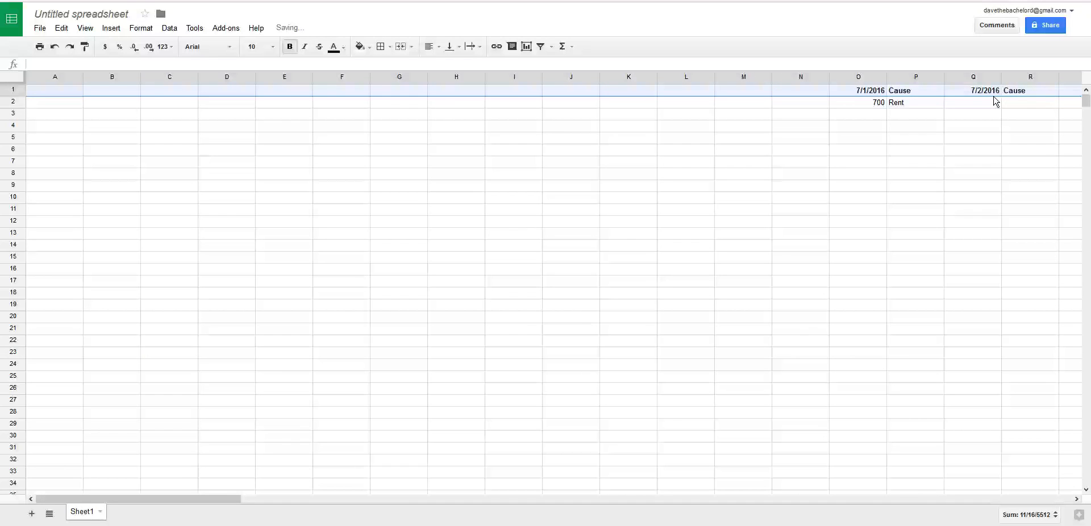
{"action": "left_click", "coordinate": [881, 139]}
{"action": "left_click", "coordinate": [869, 104]}
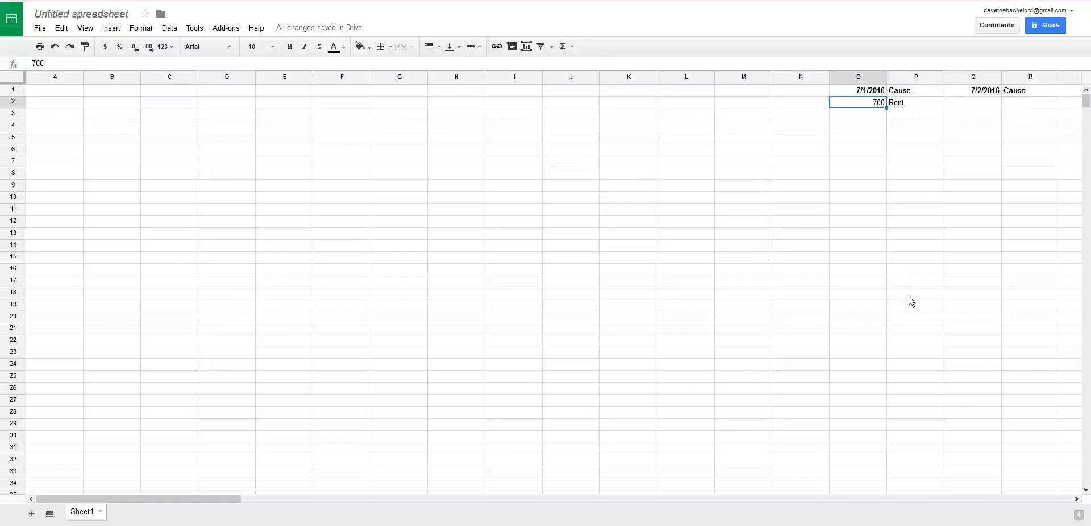
Apply the custom number format $#,##0.00_);[Red]$#,##0.00 to all cells from A2 to BZ1000
{"action": "left_click", "coordinate": [72, 106]}
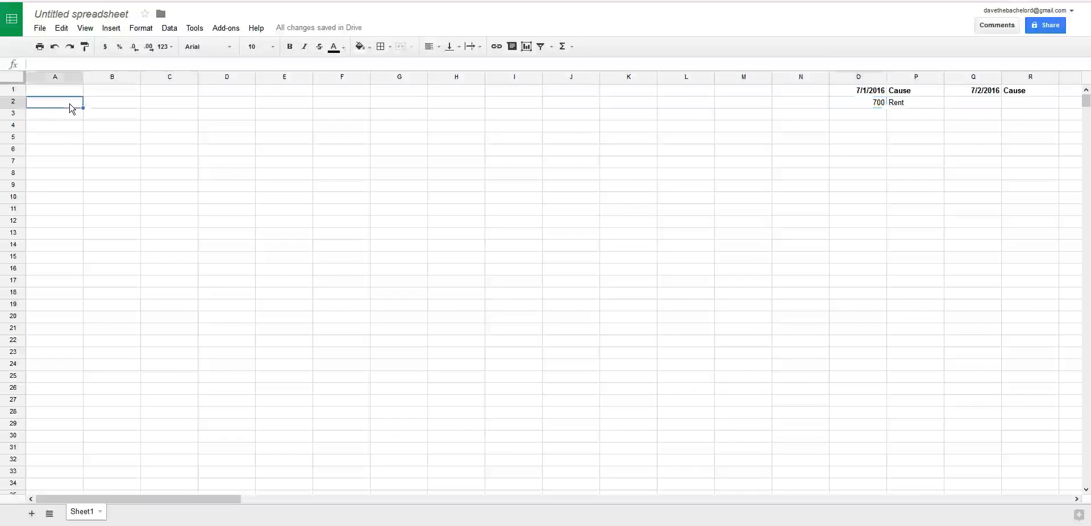
{"action": "key", "text": "ctrl+shift+Right"}
{"action": "key", "text": "ctrl+shift+Right"}
{"action": "key", "text": "ctrl+shift+Right"}
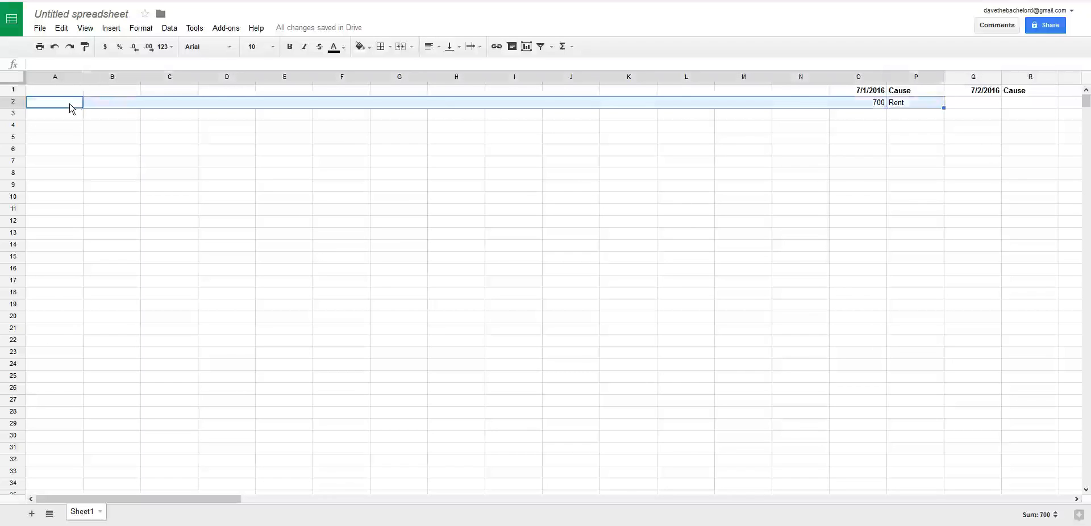
{"action": "key", "text": "ctrl+shift+Down"}
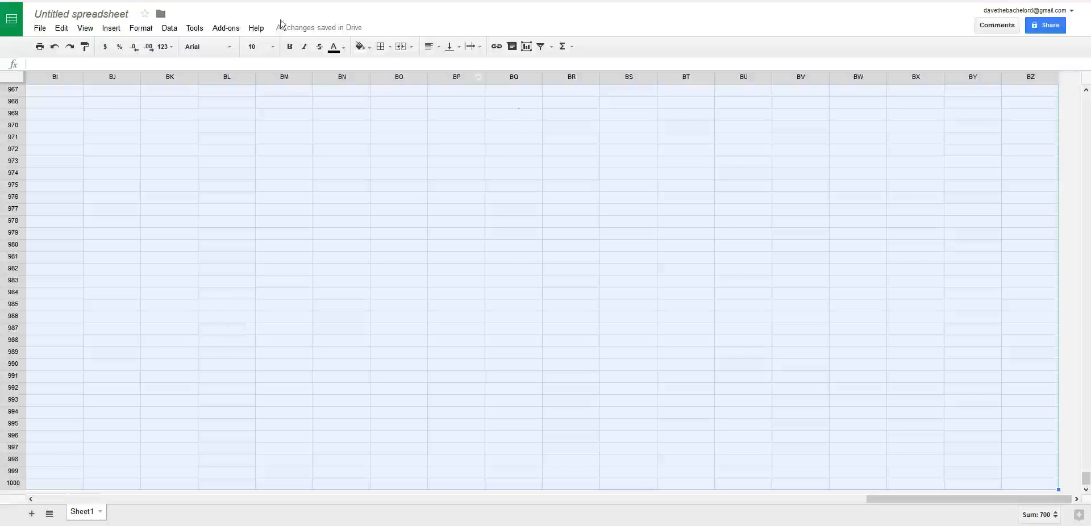
{"action": "left_click", "coordinate": [142, 32]}
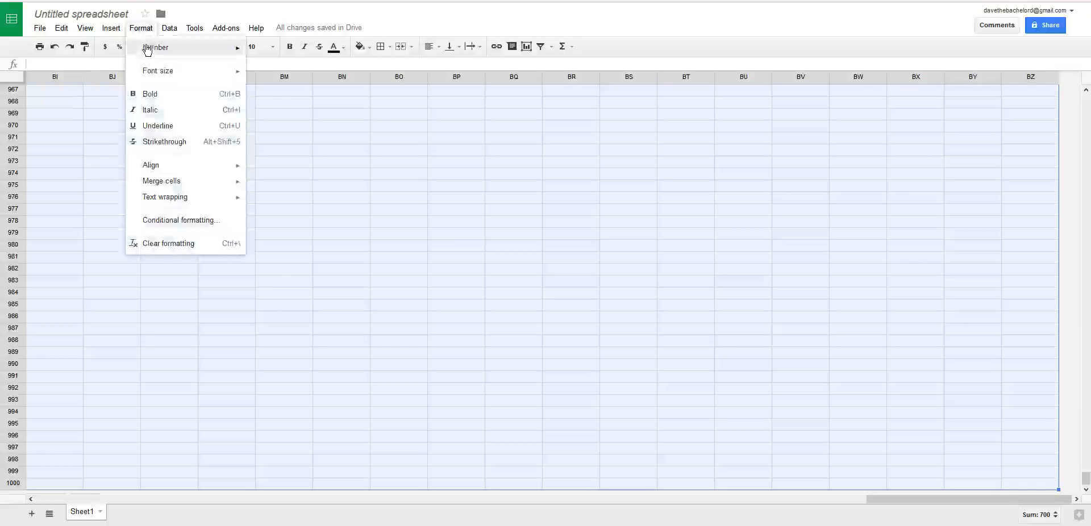
{"action": "mouse_move", "coordinate": [146, 47]}
{"action": "mouse_move", "coordinate": [312, 309]}
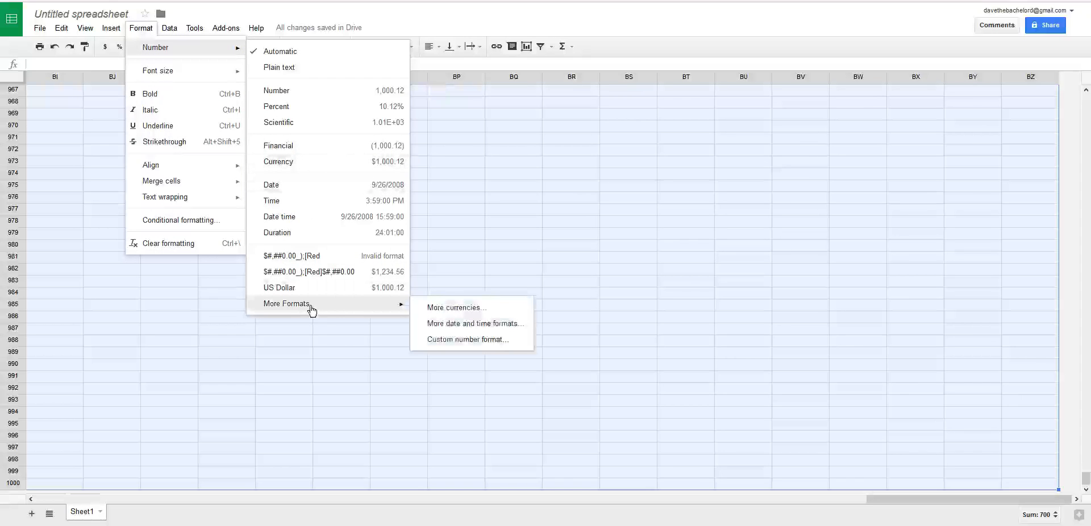
{"action": "left_click", "coordinate": [443, 340]}
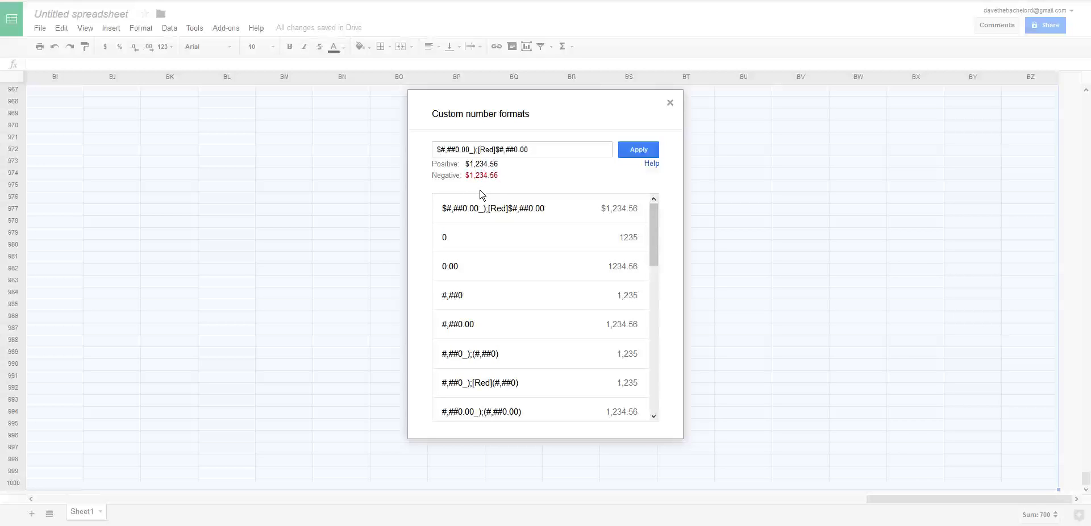
{"action": "left_click", "coordinate": [638, 150]}
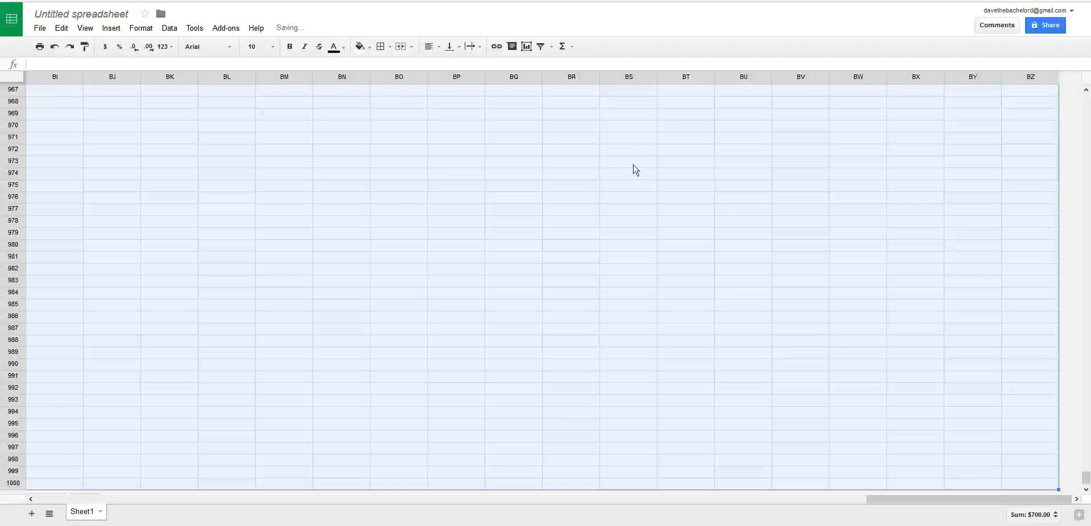
{"action": "left_click", "coordinate": [633, 165]}
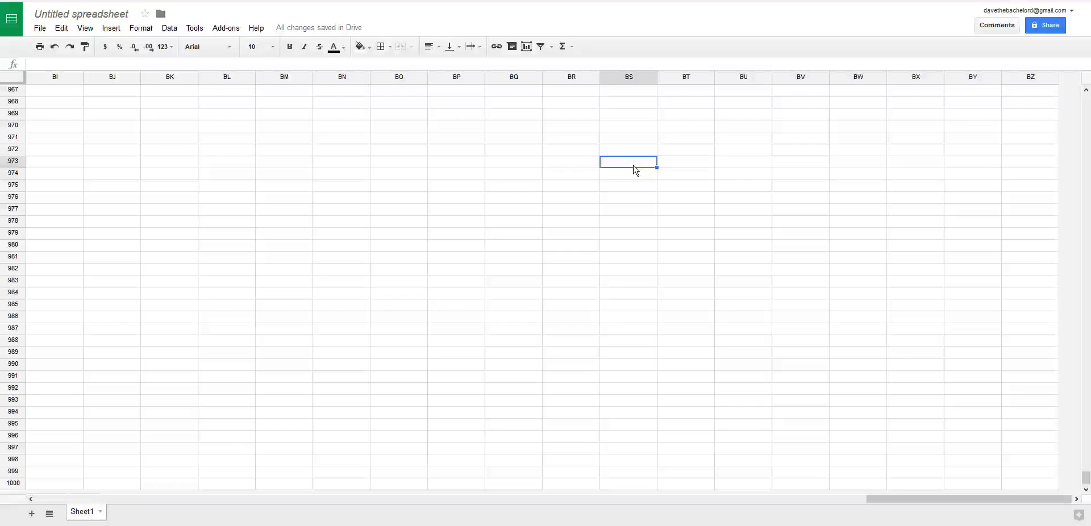
Test the red negative currency format by entering -500 in C3, and clear the cell
{"action": "key", "text": "ctrl+Up"}
{"action": "key", "text": "ctrl+Left"}
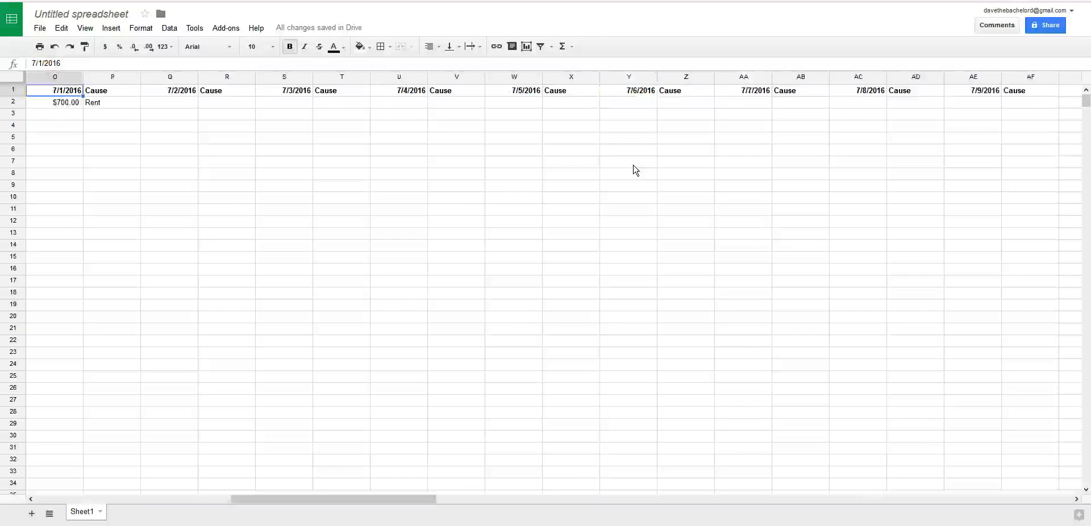
{"action": "key", "text": "ctrl+Left"}
{"action": "key", "text": "Down"}
{"action": "key", "text": "Down"}
{"action": "key", "text": "Right"}
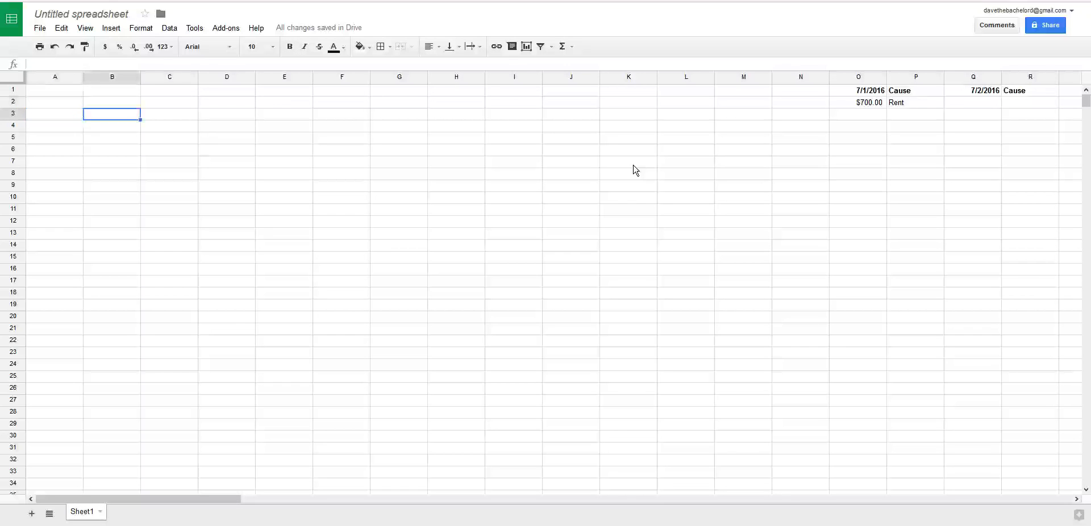
{"action": "key", "text": "Right"}
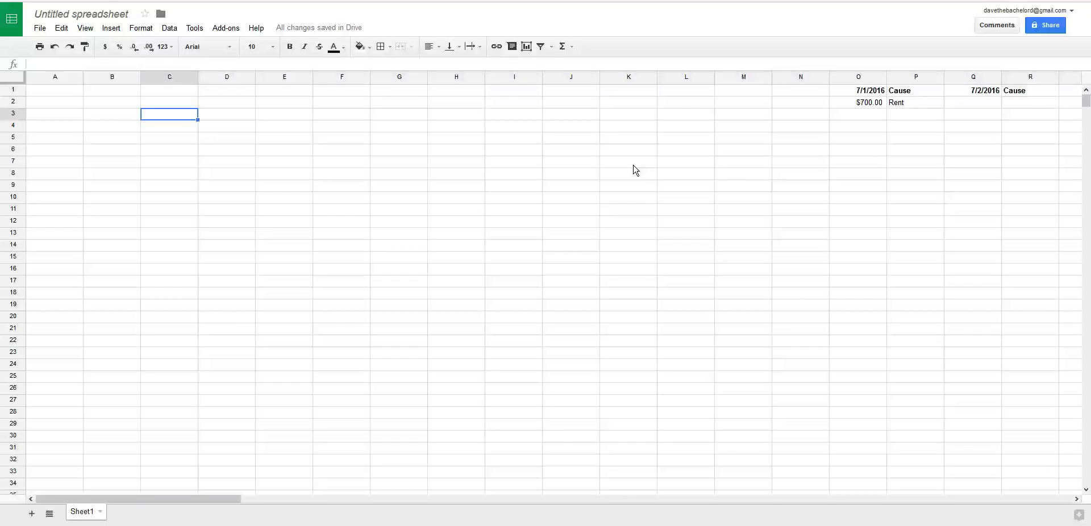
{"action": "type", "text": "500"}
{"action": "key", "text": "Return"}
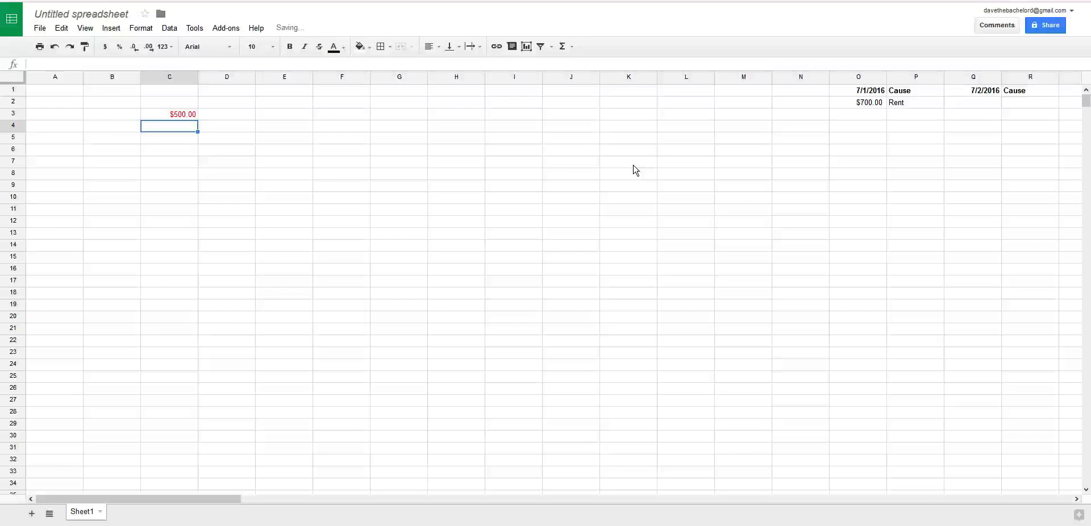
{"action": "key", "text": "Up"}
{"action": "key", "text": "Delete"}
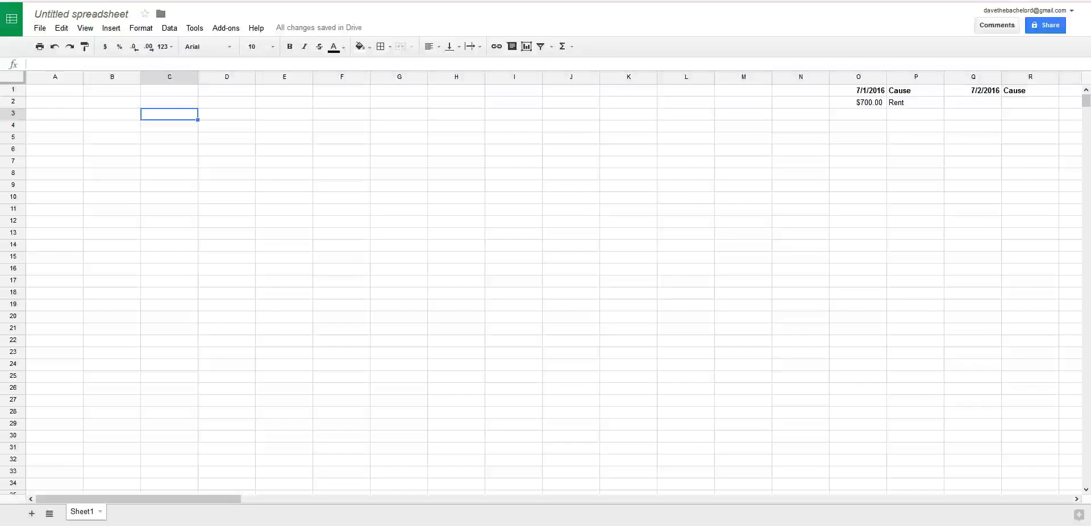
Enter the bold category headings "Rent", "Self Help" and "Utilities" in cells A1 to C1
{"action": "left_click", "coordinate": [37, 91]}
{"action": "key", "text": "ctrl+b"}
{"action": "type", "text": "R"}
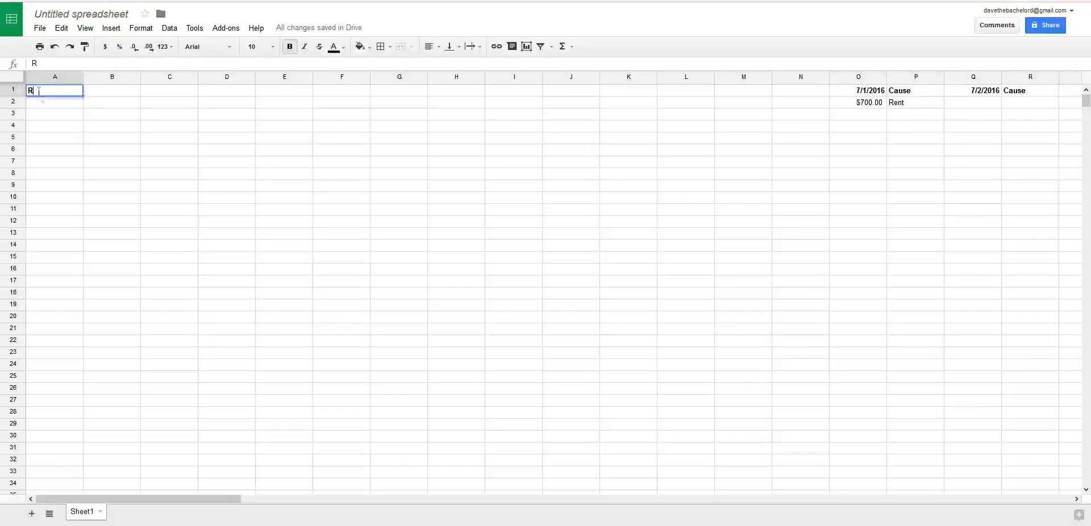
{"action": "type", "text": "ent"}
{"action": "key", "text": "Tab"}
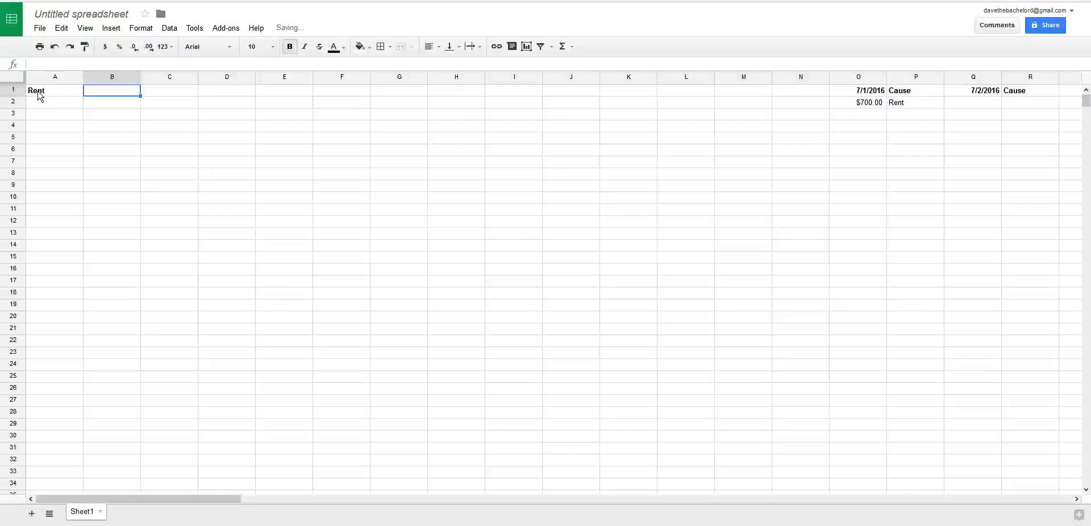
{"action": "type", "text": "Self Help"}
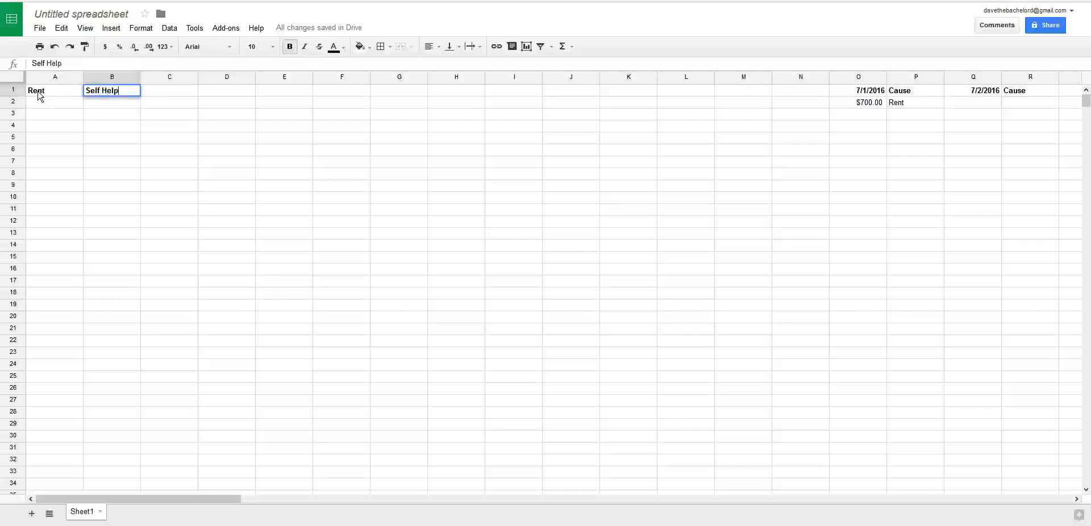
{"action": "key", "text": "Tab"}
{"action": "type", "text": "Utilit"}
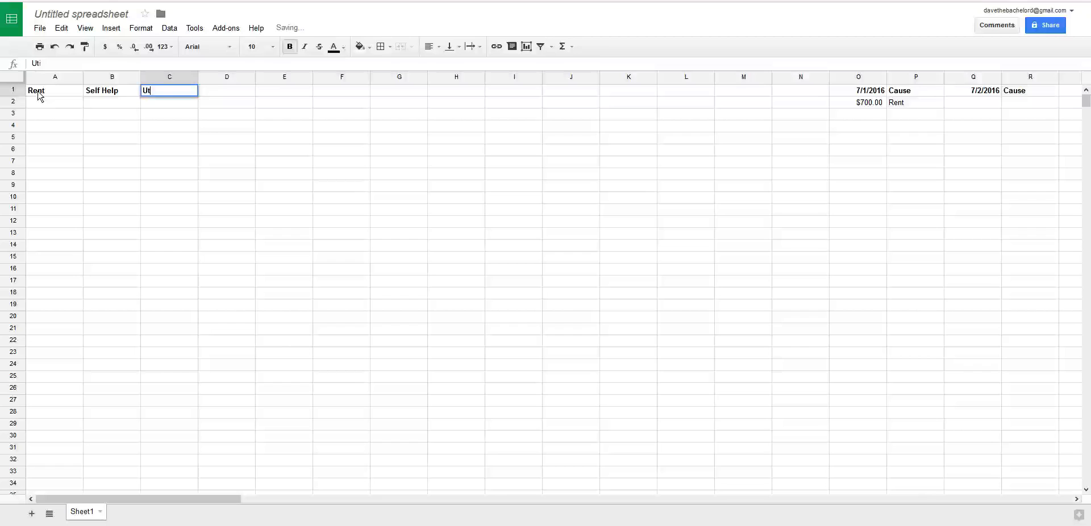
{"action": "type", "text": "ies"}
{"action": "key", "text": "Tab"}
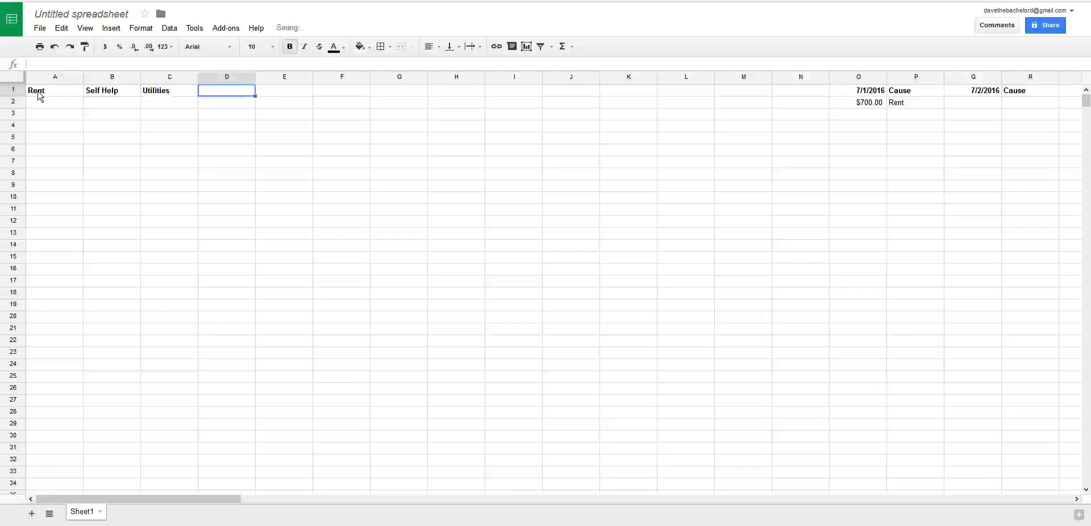
Add the category headings "Transportation", "Groceries" and "Socializing" in cells D1 to F1
{"action": "type", "text": "Transportation"}
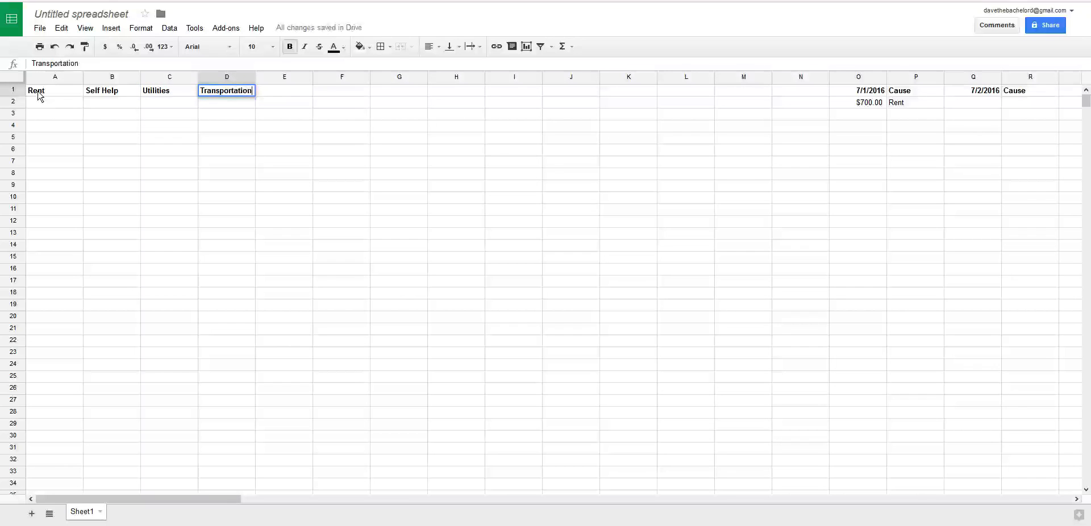
{"action": "key", "text": "Tab"}
{"action": "type", "text": "Gr"}
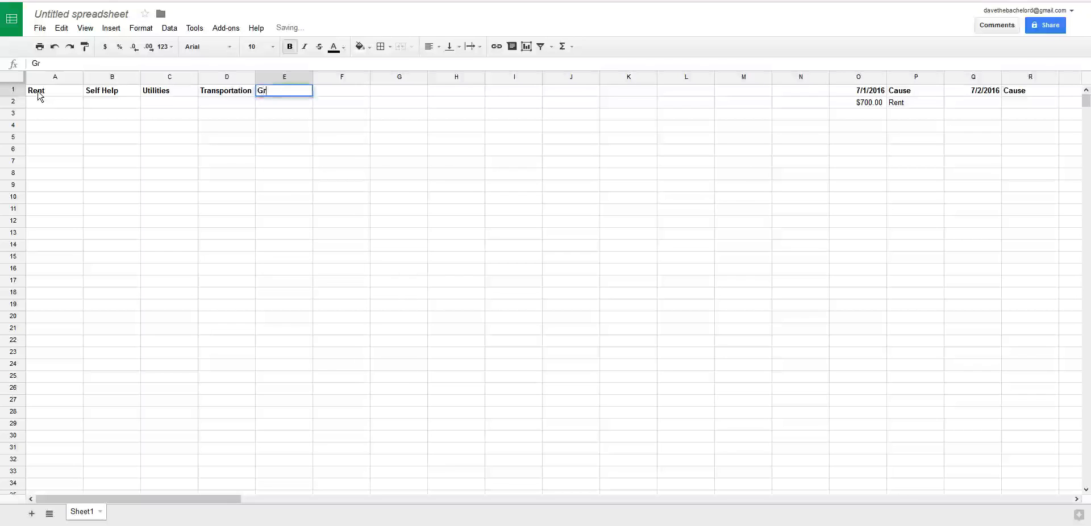
{"action": "type", "text": "oceries"}
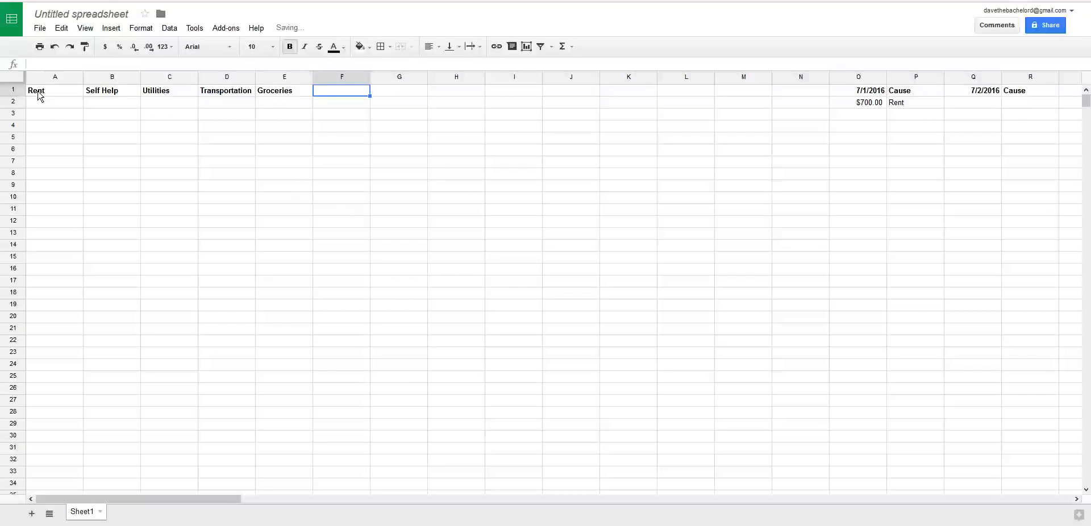
{"action": "type", "text": "Socializing"}
{"action": "key", "text": "Tab"}
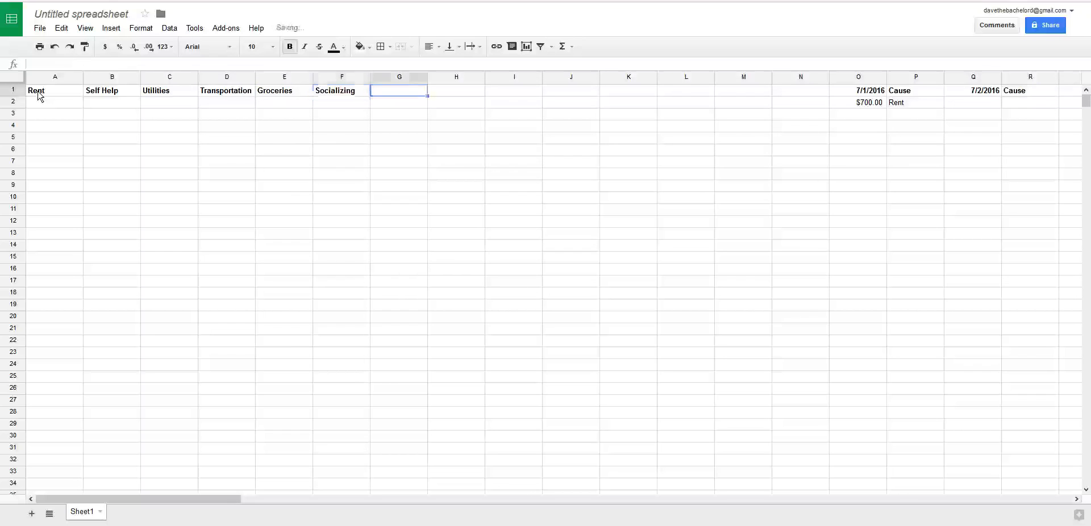
Add the category headings "Dining", "Gifts" and "Fun" in cells G1 to I1
{"action": "type", "text": "Dining"}
{"action": "key", "text": "Tab"}
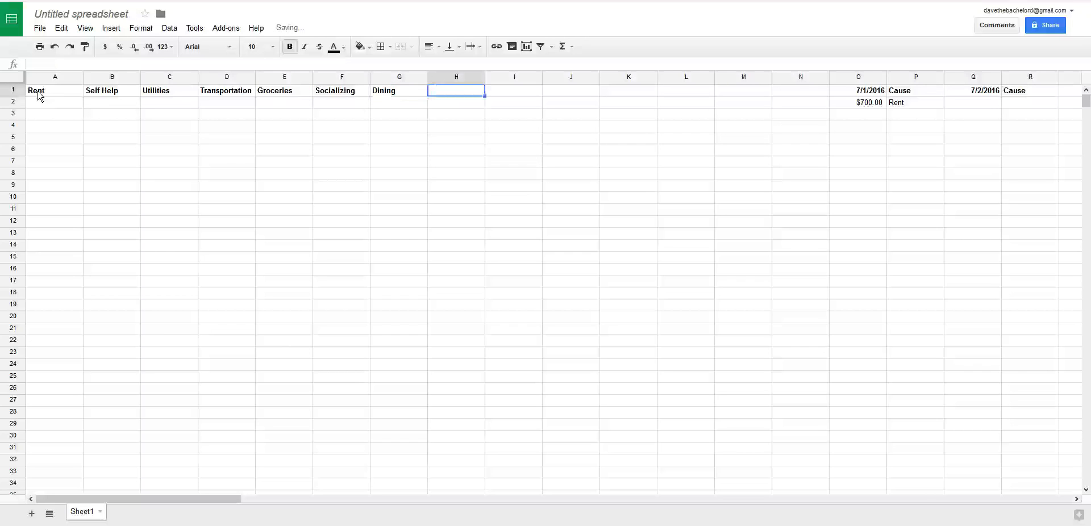
{"action": "type", "text": "Gifts"}
{"action": "key", "text": "Tab"}
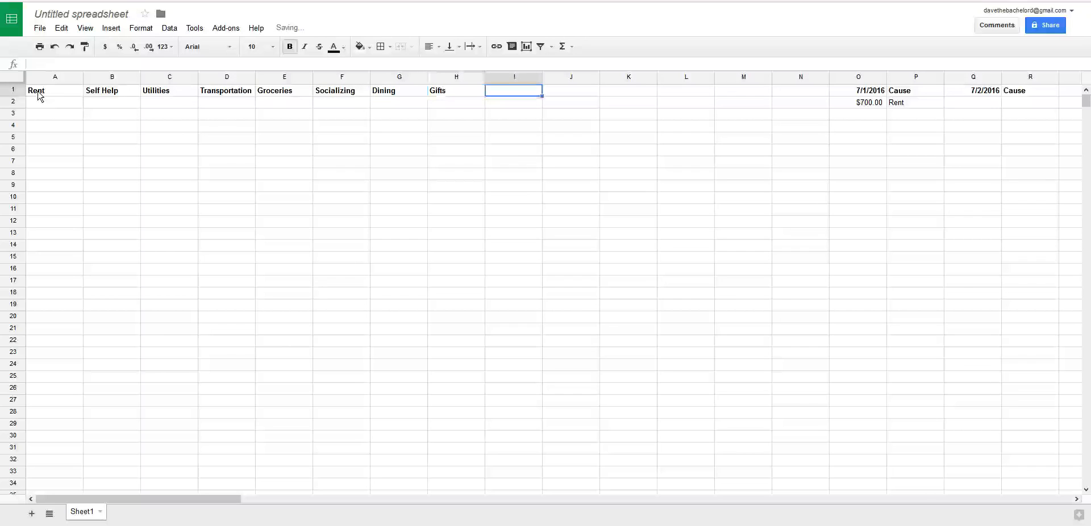
{"action": "type", "text": "Fusn"}
{"action": "key", "text": "Tab"}
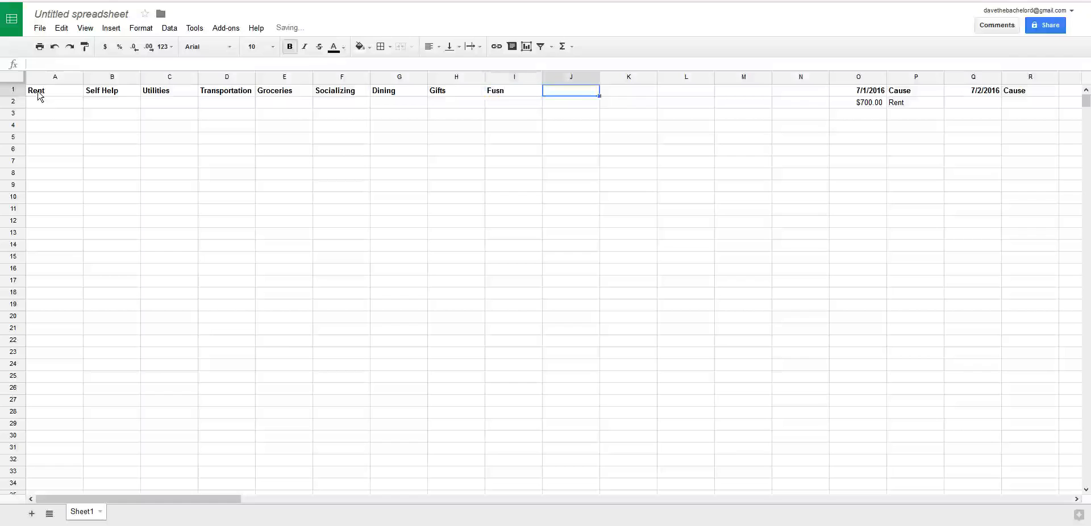
{"action": "key", "text": "Left"}
{"action": "type", "text": "Fun"}
{"action": "key", "text": "Tab"}
Enter the headings "Misc" in J1 and "Misc Cause" in K1, removing the bold from "Misc Cause"
{"action": "type", "text": "M"}
{"action": "key", "text": "Tab"}
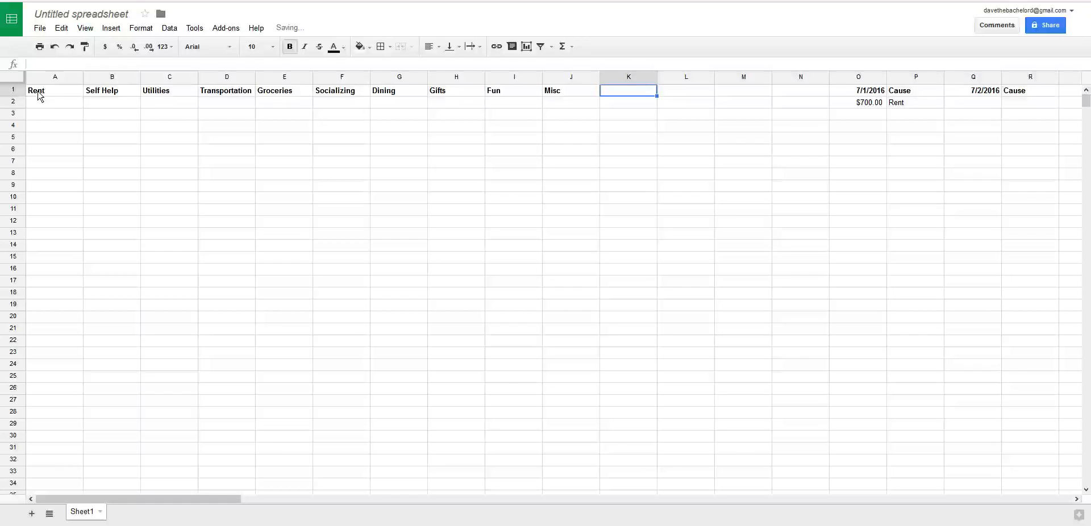
{"action": "type", "text": "Misc Cause"}
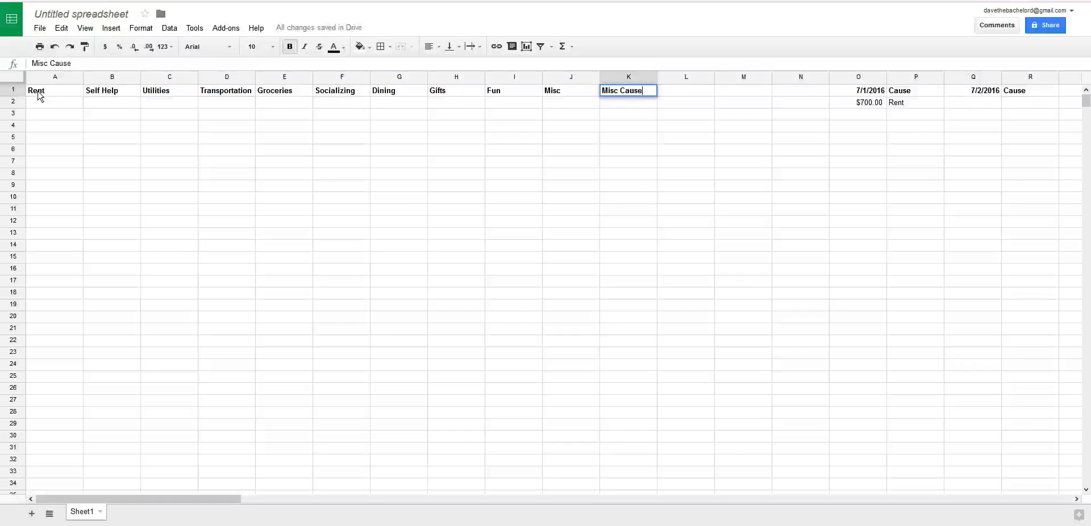
{"action": "key", "text": "Tab"}
{"action": "key", "text": "Left"}
{"action": "key", "text": "ctrl+b"}
{"action": "key", "text": "Tab"}
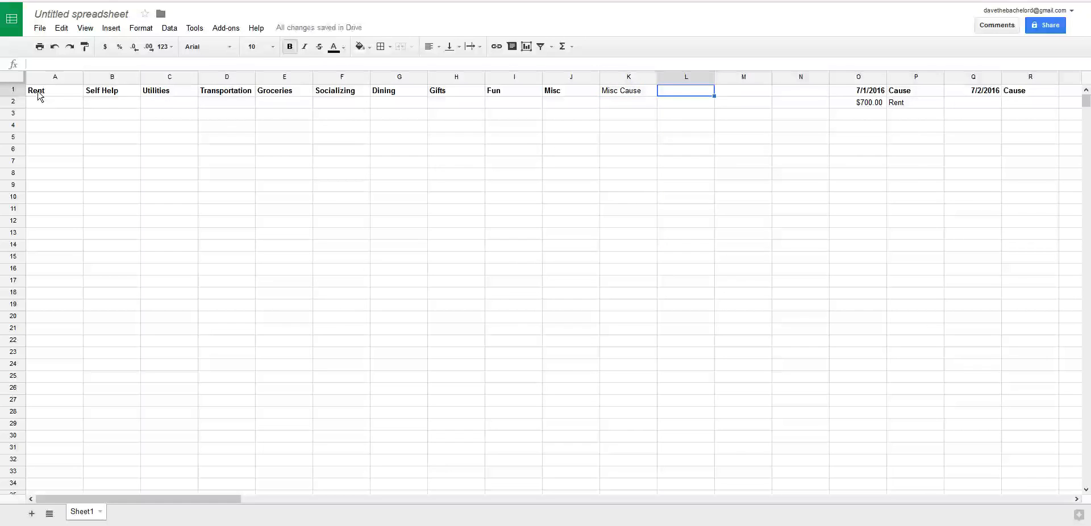
Enter the headings "Boon/Bust" in L1 and "Income" in M1
{"action": "type", "text": "Boon/Bust"}
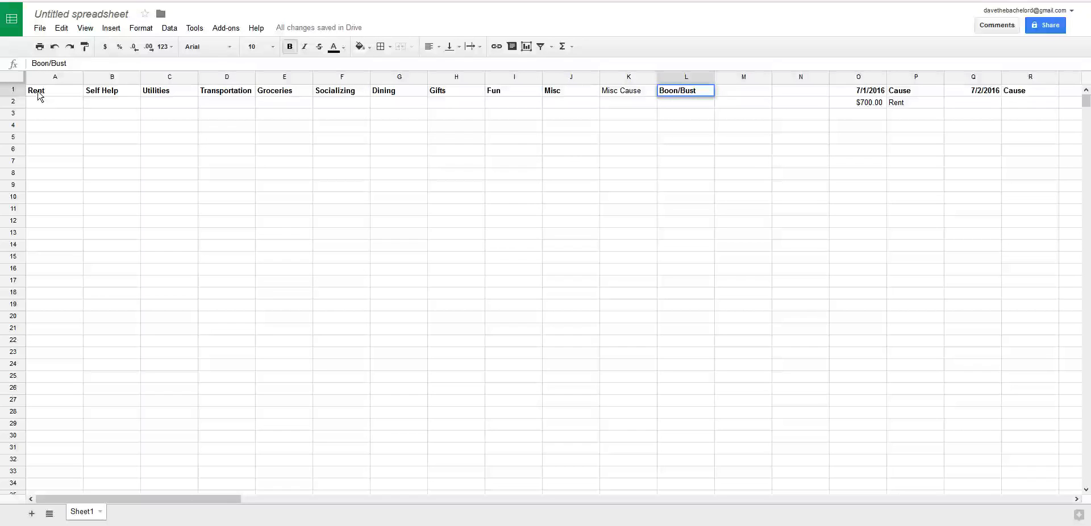
{"action": "key", "text": "Tab"}
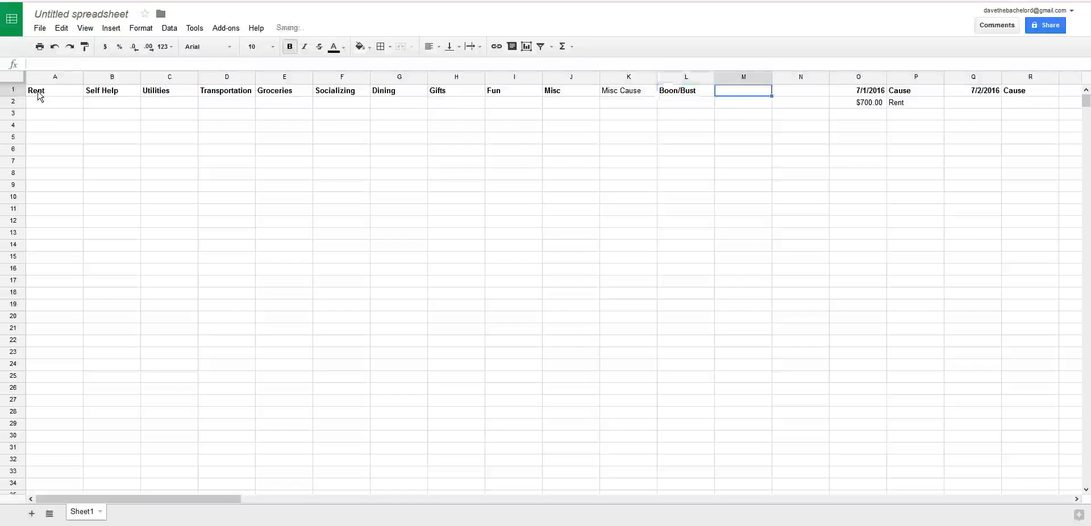
{"action": "type", "text": "Income"}
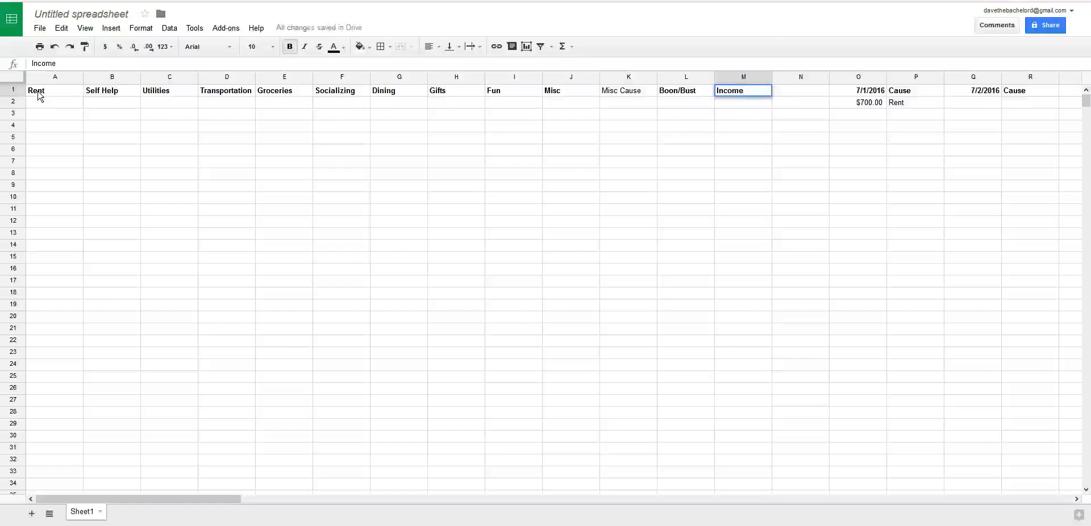
{"action": "key", "text": "Return"}
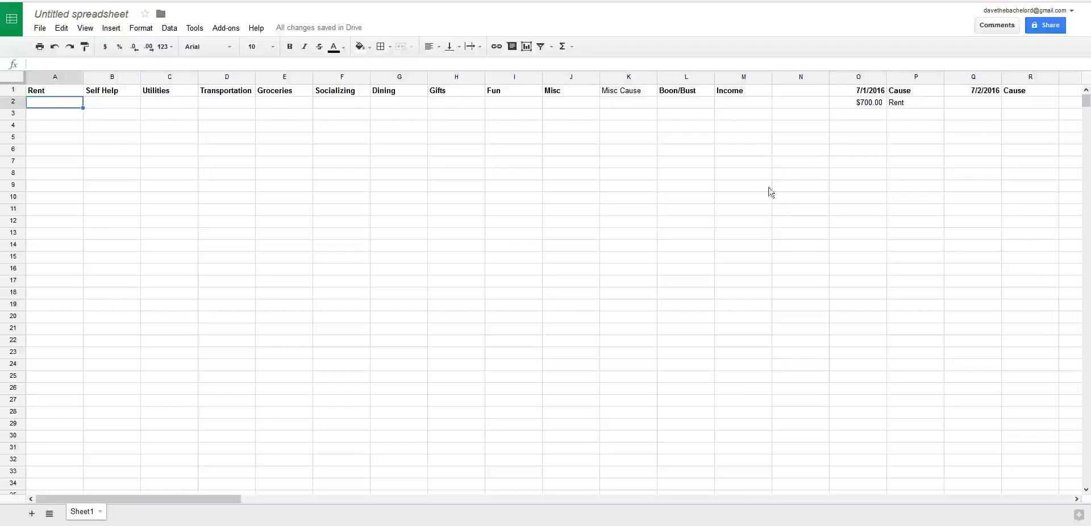
Link the Rent cell A2 to the 7/1/2016 rent amount with the formula =O2
{"action": "left_click", "coordinate": [864, 103]}
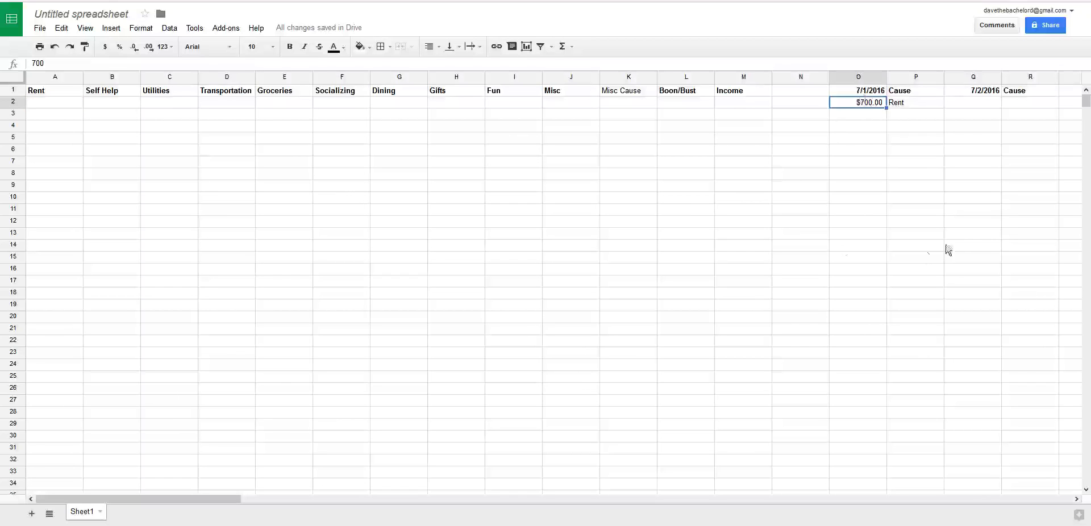
{"action": "left_click", "coordinate": [57, 105]}
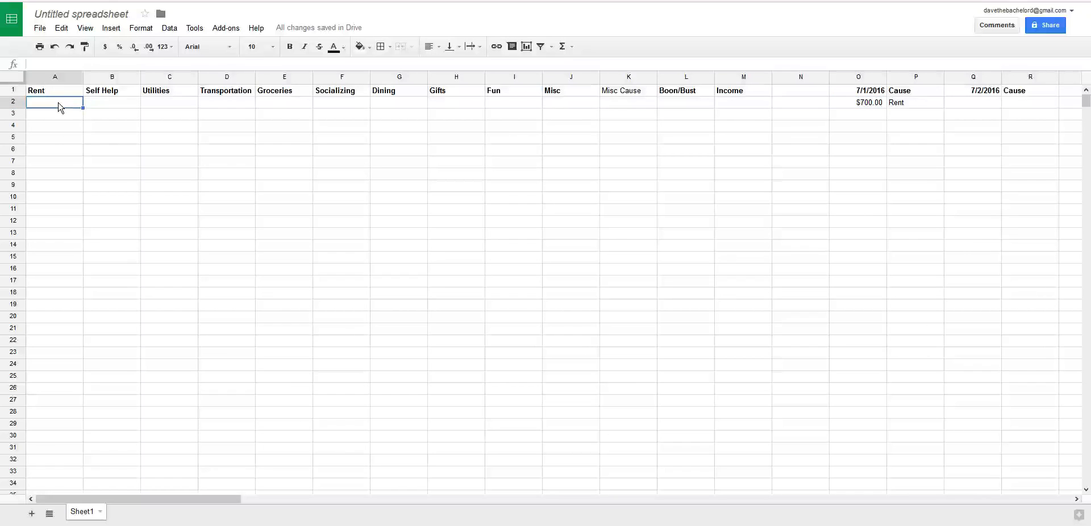
{"action": "type", "text": "="}
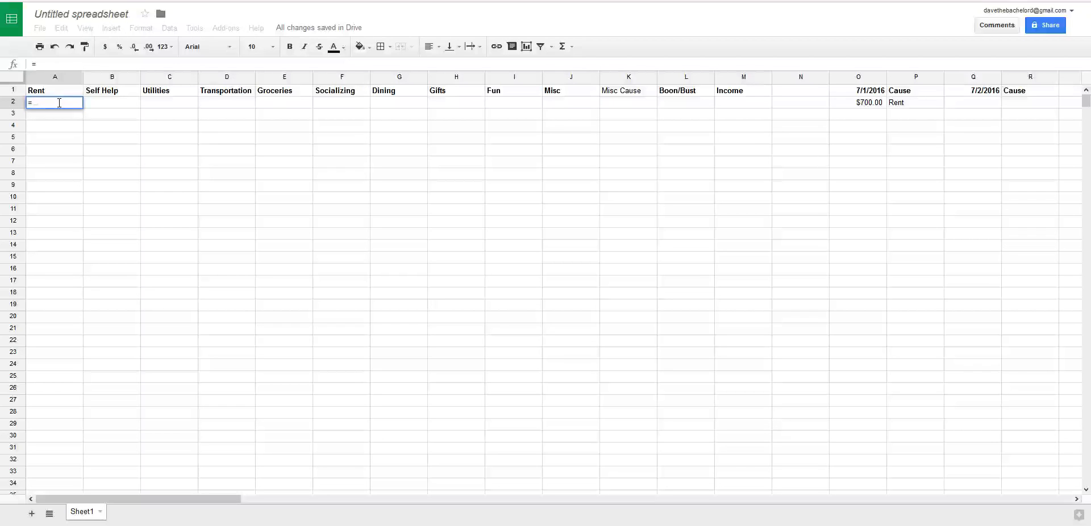
{"action": "left_click", "coordinate": [862, 104]}
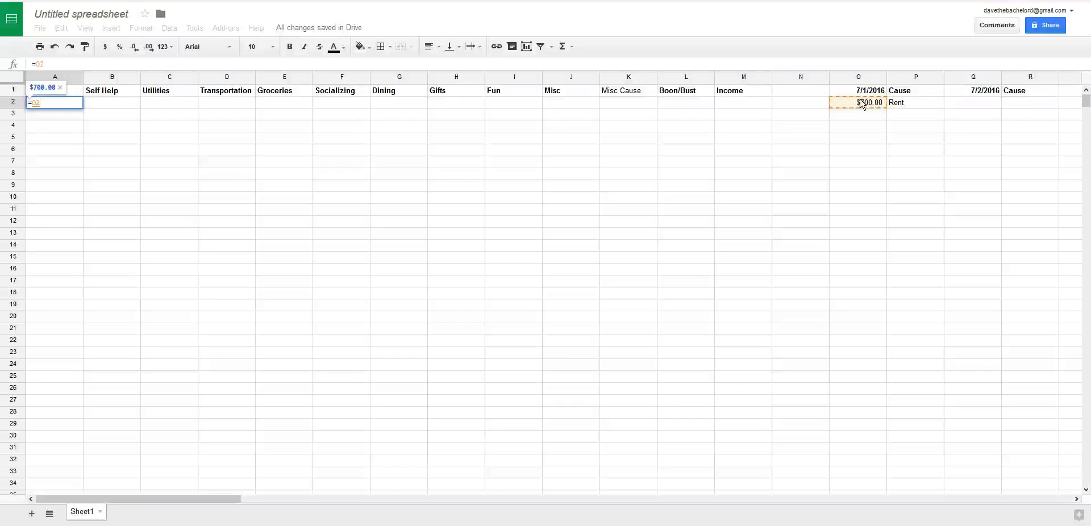
{"action": "key", "text": "Return"}
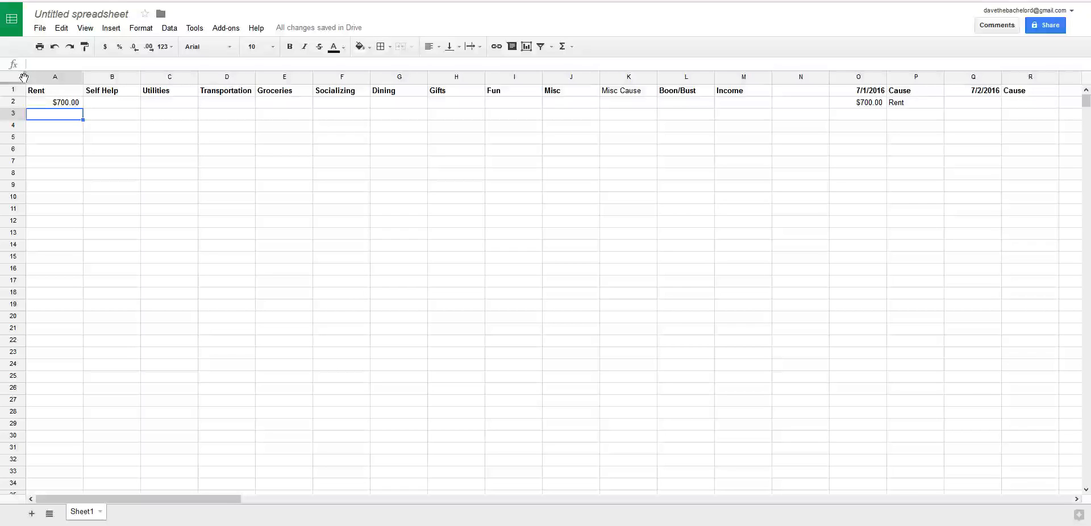
Freeze columns A to M so the category columns stay in view beside the daily date columns
{"action": "left_click_drag", "start_coordinate": [24, 78], "coordinate": [774, 94]}
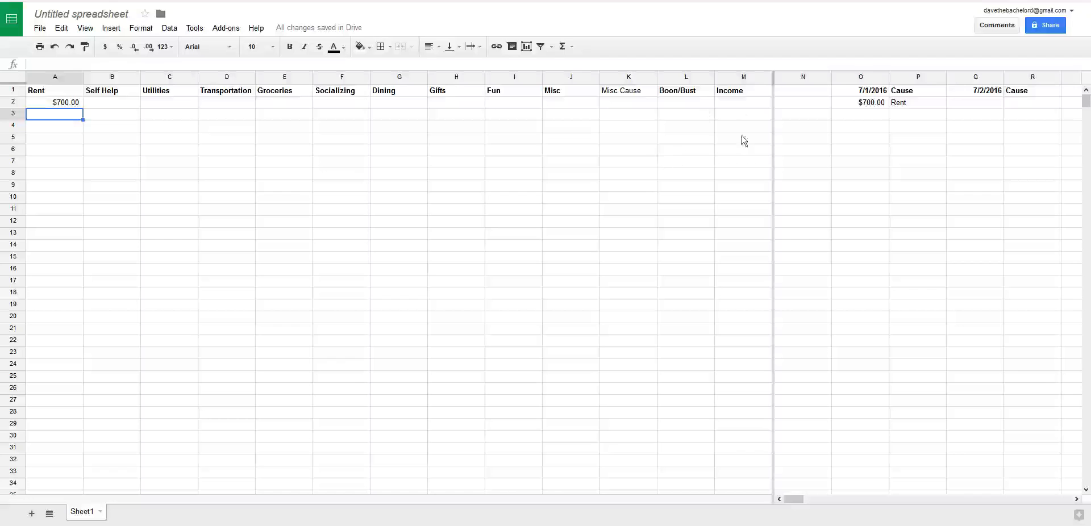
{"action": "left_click", "coordinate": [738, 104]}
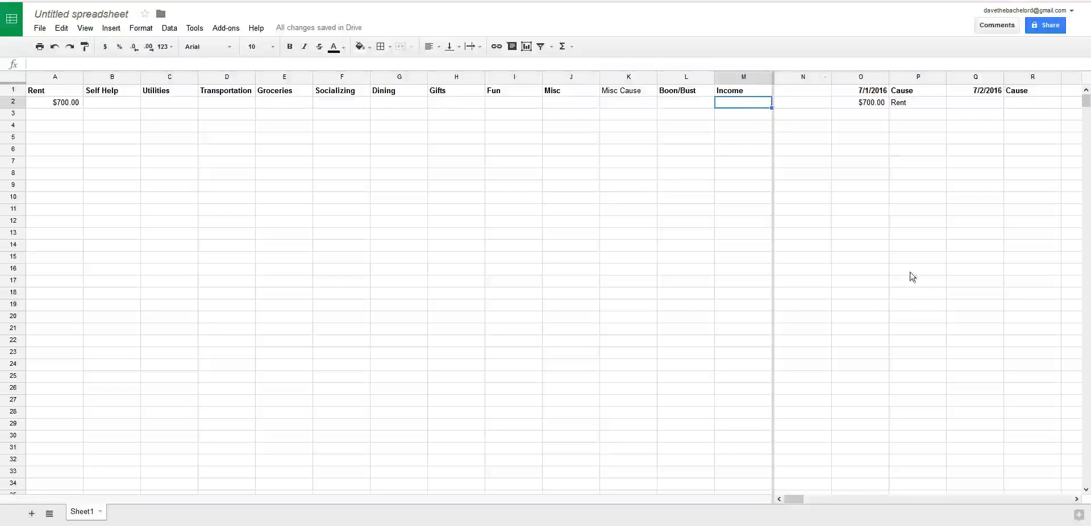
Record a 7/9/2016 expense of 16 in AE2 with the cause "Pizza" in AF2
{"action": "left_click", "coordinate": [906, 198]}
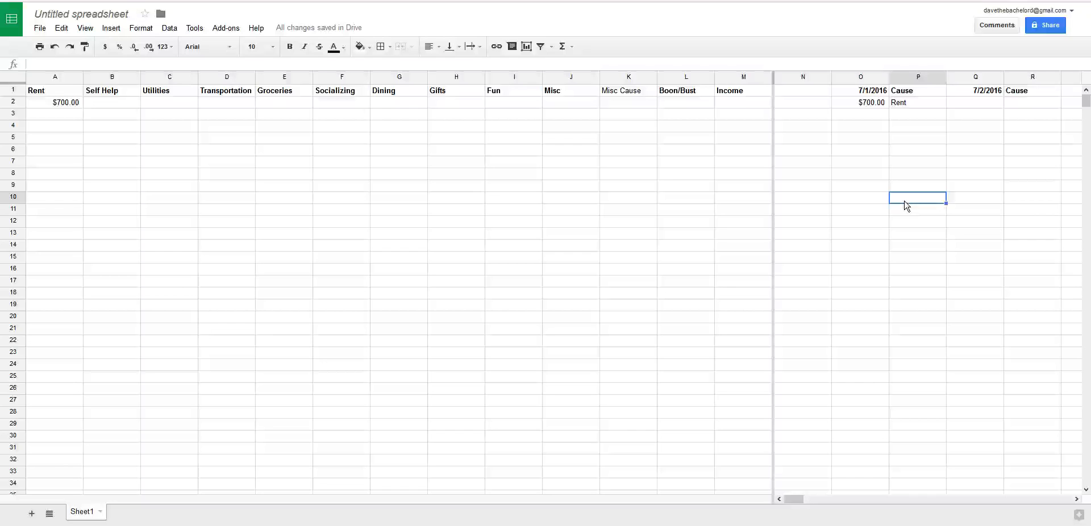
{"action": "key", "text": "Up"}
{"action": "key", "text": "Up"}
{"action": "key", "text": "Up"}
{"action": "key", "text": "Up"}
{"action": "key", "text": "Up"}
{"action": "key", "text": "Up"}
{"action": "key", "text": "Up"}
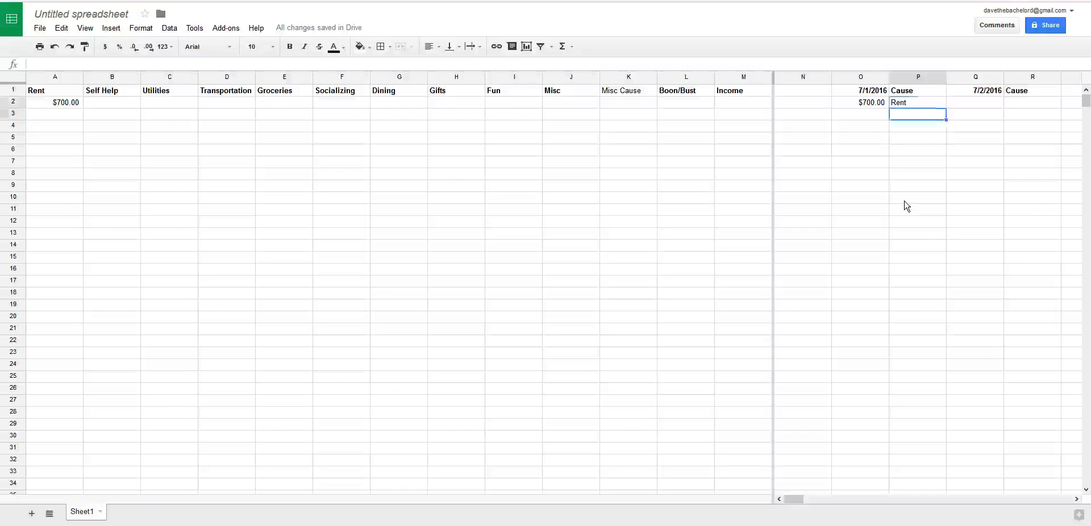
{"action": "key", "text": "Up"}
{"action": "key", "text": "Right"}
{"action": "key", "text": "Right"}
{"action": "key", "text": "Right"}
{"action": "key", "text": "Right"}
{"action": "key", "text": "Right"}
{"action": "key", "text": "Right"}
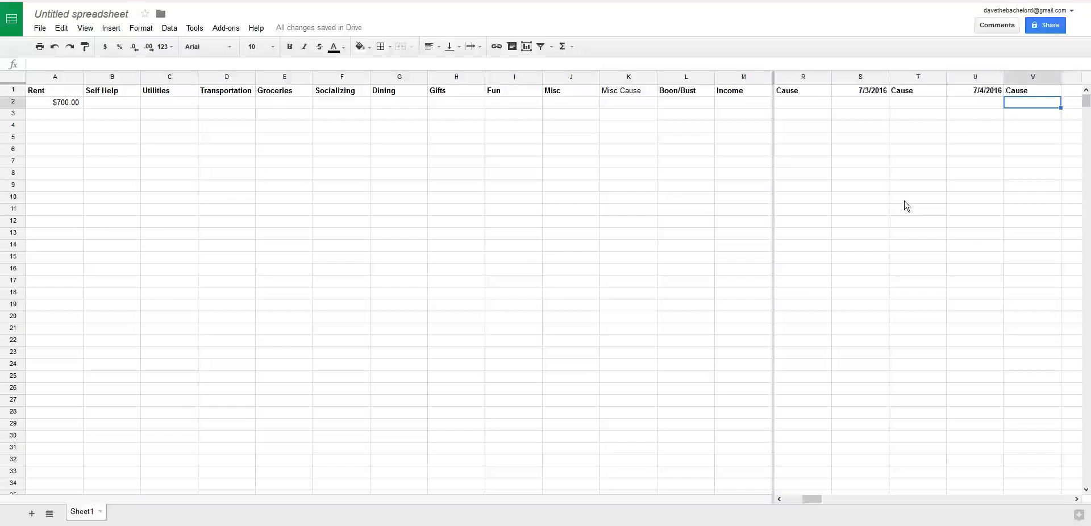
{"action": "key", "text": "Right"}
{"action": "key", "text": "Right"}
{"action": "key", "text": "Right"}
{"action": "key", "text": "Right"}
{"action": "key", "text": "Right"}
{"action": "key", "text": "Right"}
{"action": "key", "text": "Right"}
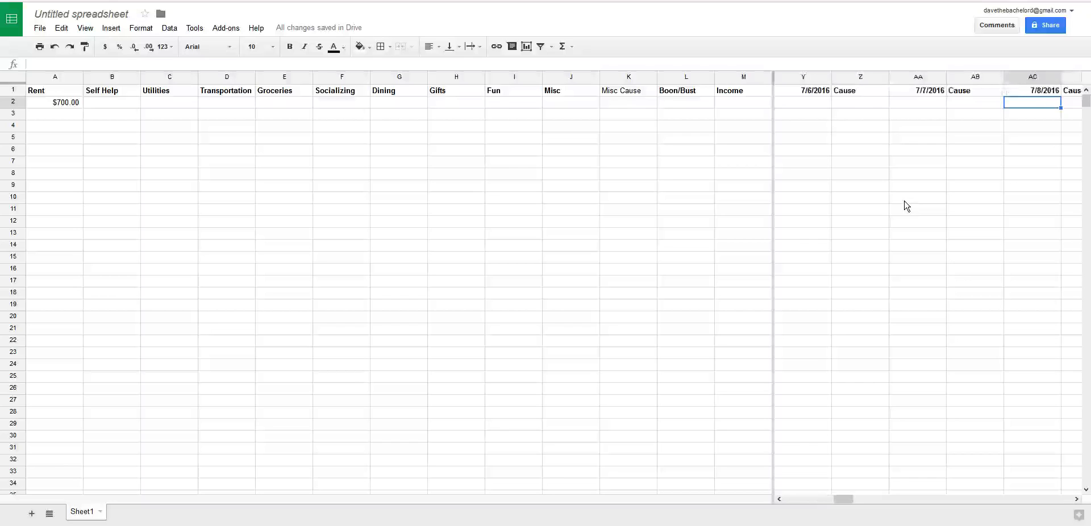
{"action": "key", "text": "Right"}
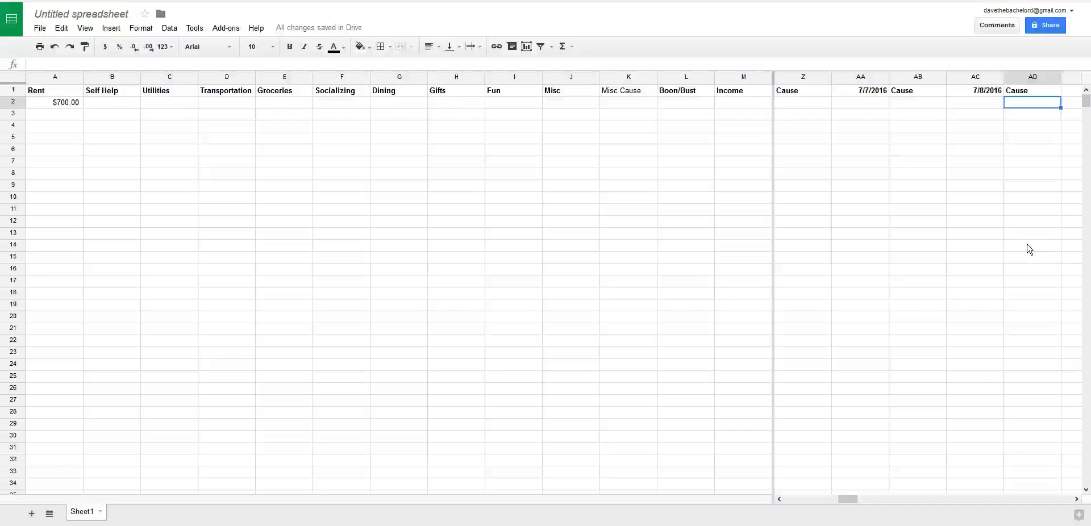
{"action": "key", "text": "Right"}
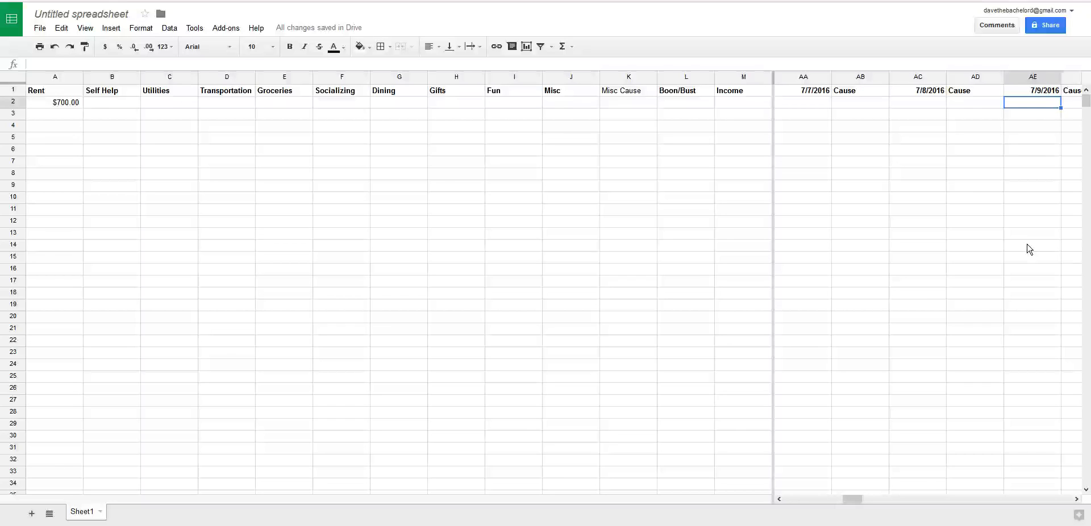
{"action": "type", "text": "16"}
{"action": "key", "text": "Tab"}
{"action": "type", "text": "Pizza"}
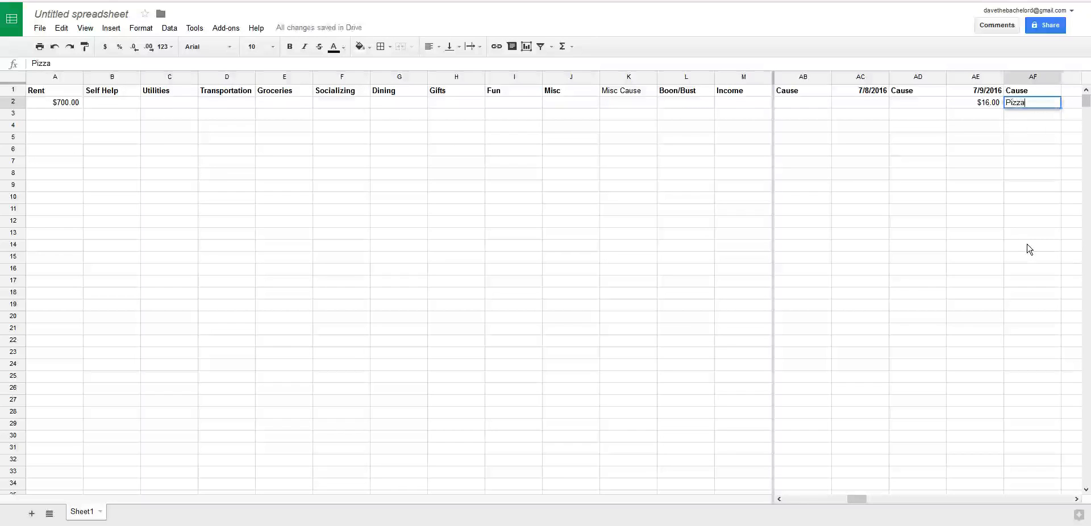
{"action": "key", "text": "Return"}
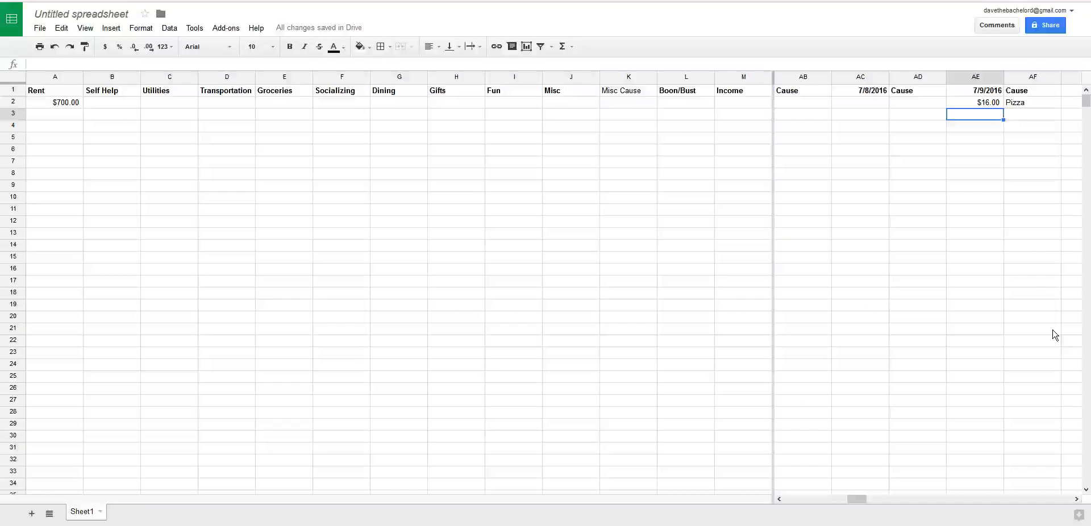
Record a second 7/9/2016 expense of 15 in AE3 with the cause "Haircut" in AF3
{"action": "type", "text": "15"}
{"action": "key", "text": "Tab"}
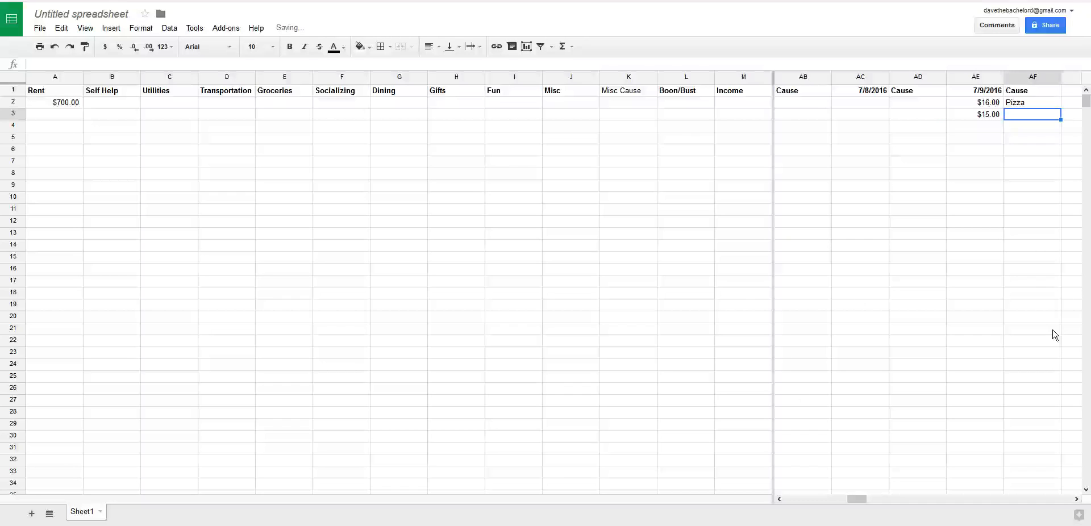
{"action": "type", "text": "Haircut"}
{"action": "key", "text": "Return"}
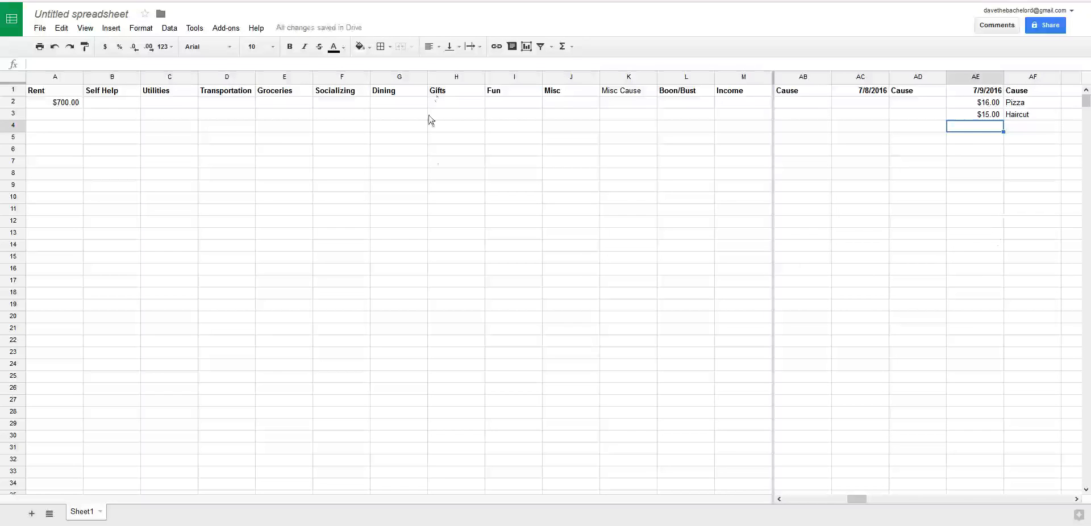
Link the Dining cell G2 to the pizza amount with the formula =AE2
{"action": "left_click", "coordinate": [402, 104]}
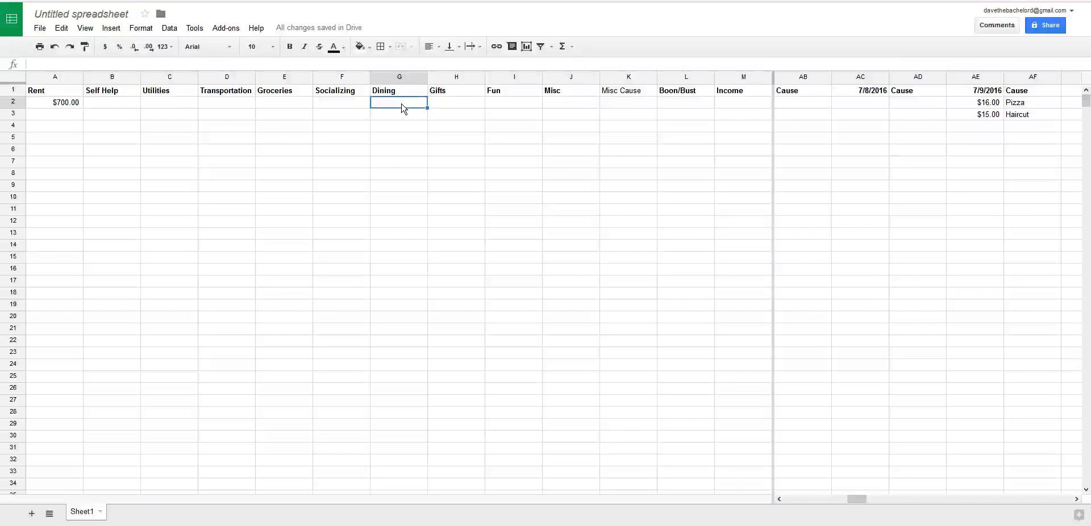
{"action": "type", "text": "="}
{"action": "left_click", "coordinate": [961, 104]}
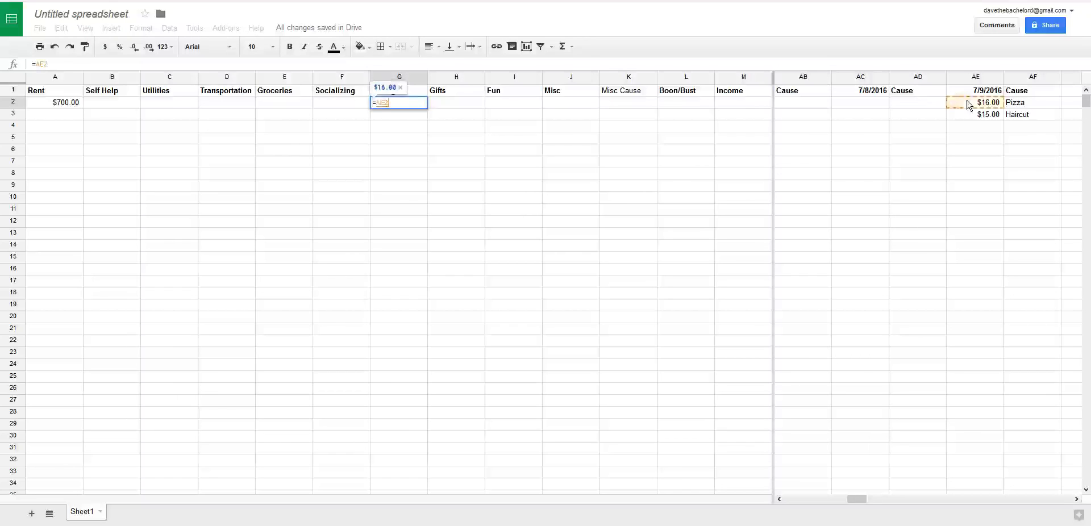
{"action": "key", "text": "Return"}
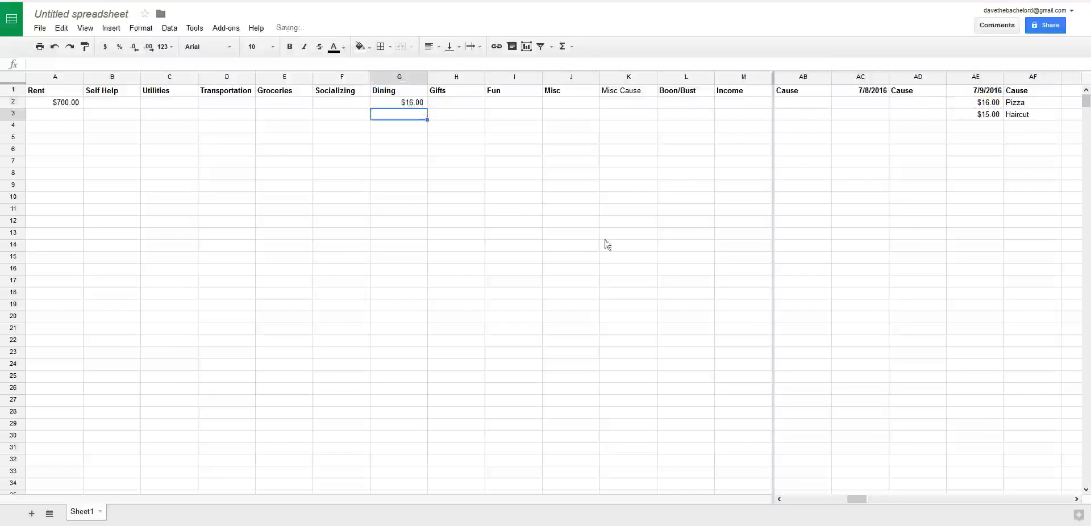
Link the Misc cell J2 to the haircut amount in AE3 and the Misc Cause cell K2 to its cause in AF3
{"action": "left_click", "coordinate": [560, 105]}
{"action": "type", "text": "="}
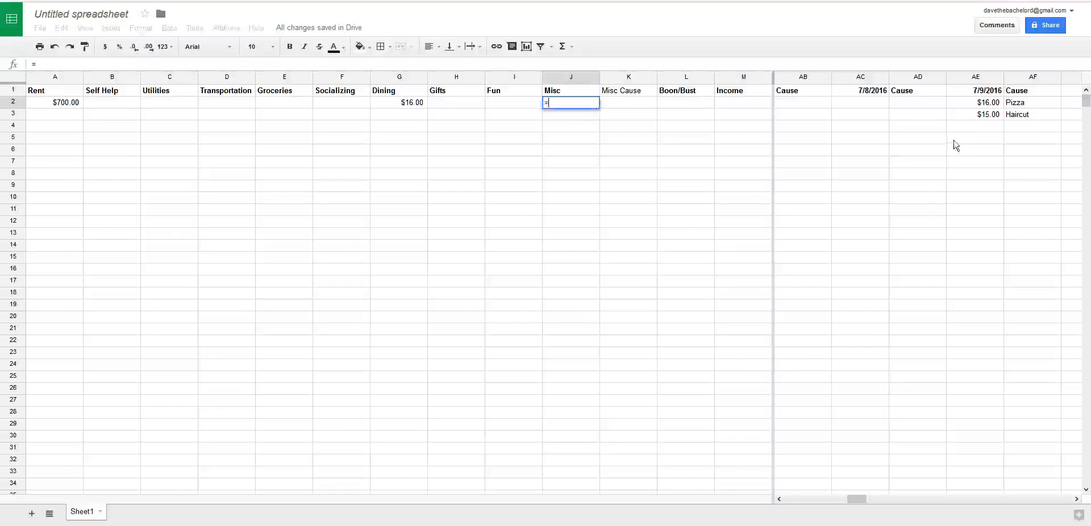
{"action": "left_click", "coordinate": [982, 117]}
{"action": "key", "text": "Return"}
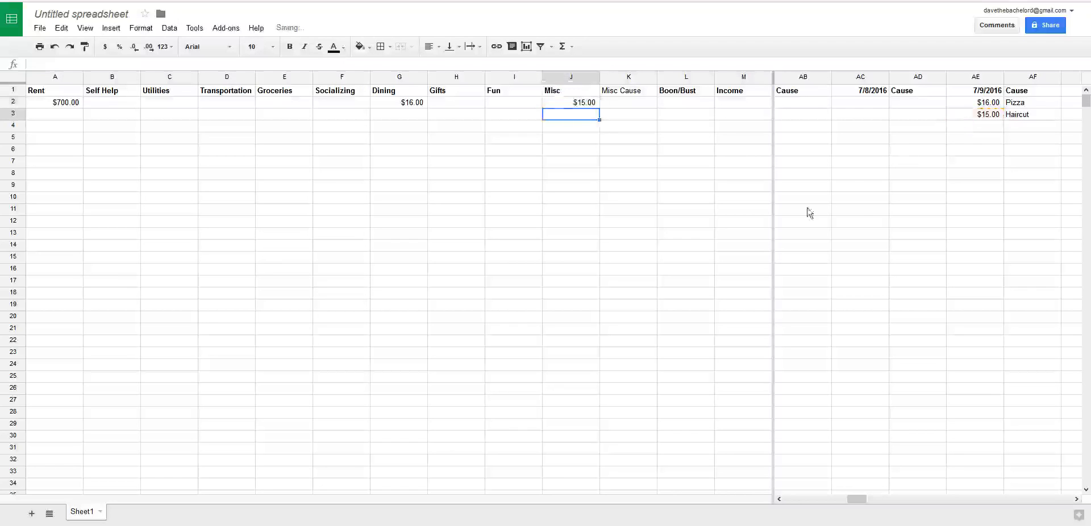
{"action": "left_click", "coordinate": [639, 104]}
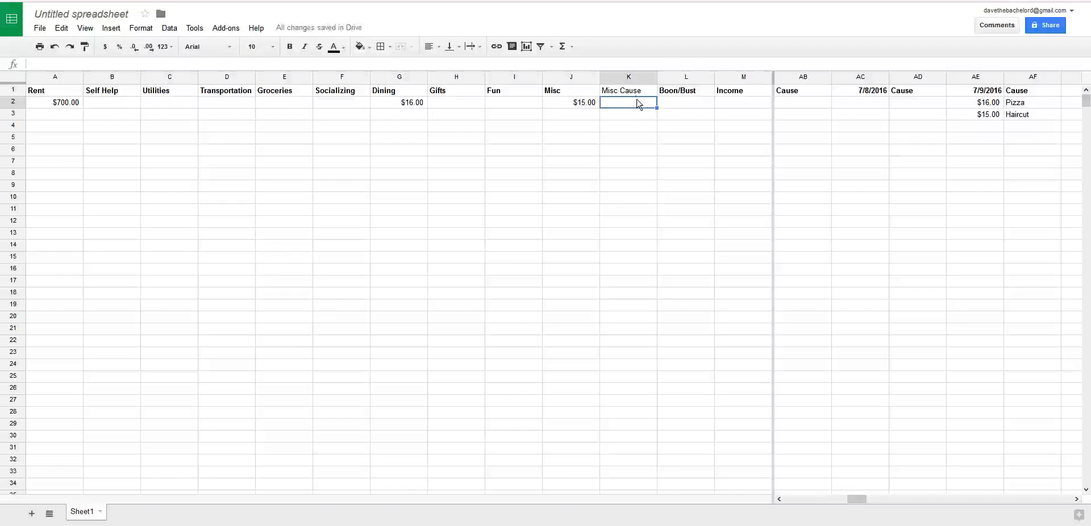
{"action": "type", "text": "="}
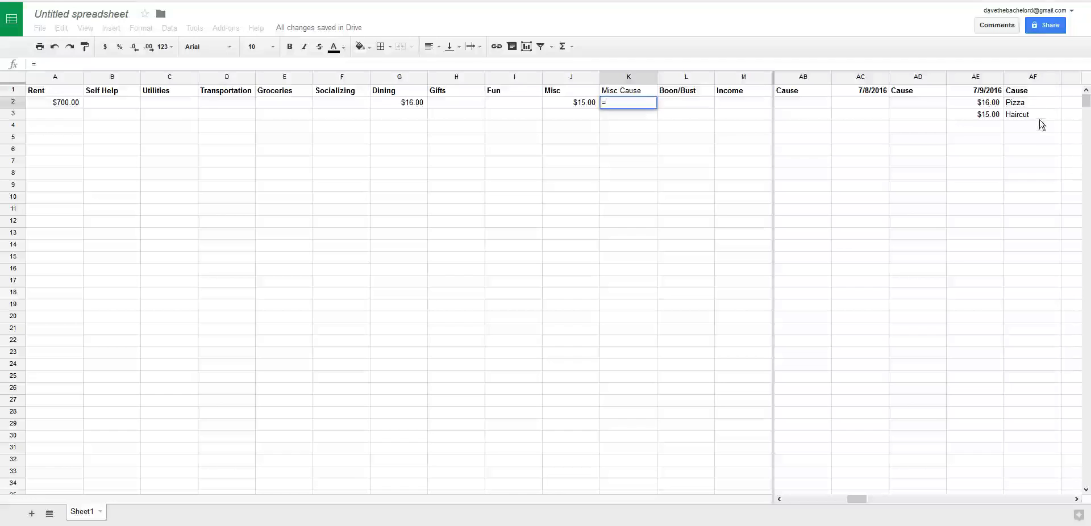
{"action": "left_click", "coordinate": [1041, 114]}
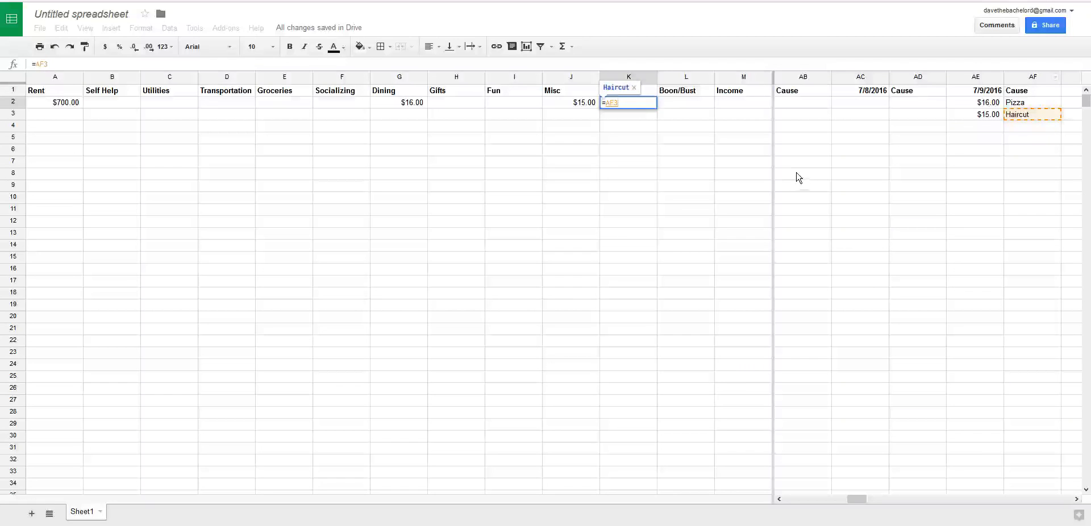
{"action": "key", "text": "Return"}
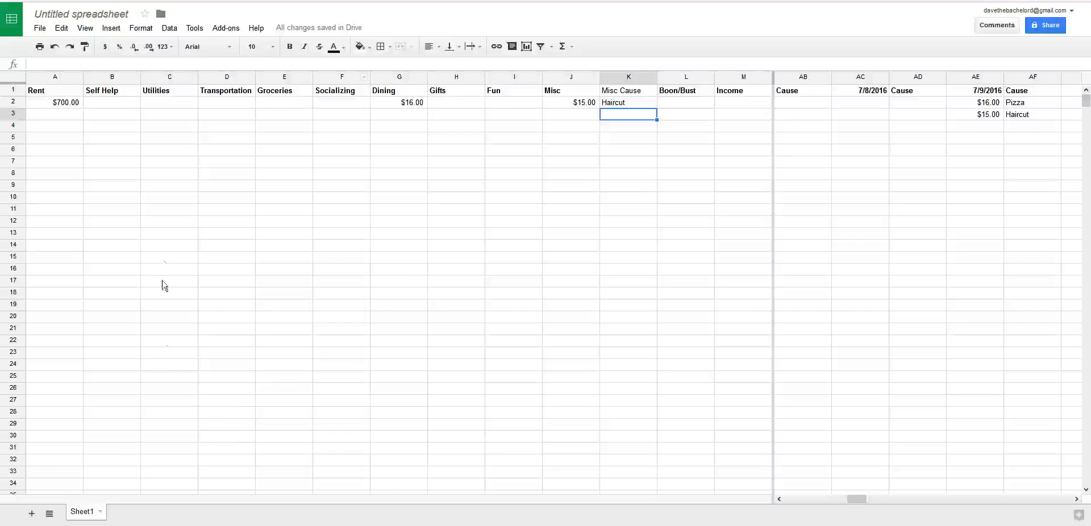
Enter the amounts 700 for Rent, 45 for Self Help and 165 for Utilities in cells A12 to C12
{"action": "left_click", "coordinate": [72, 223]}
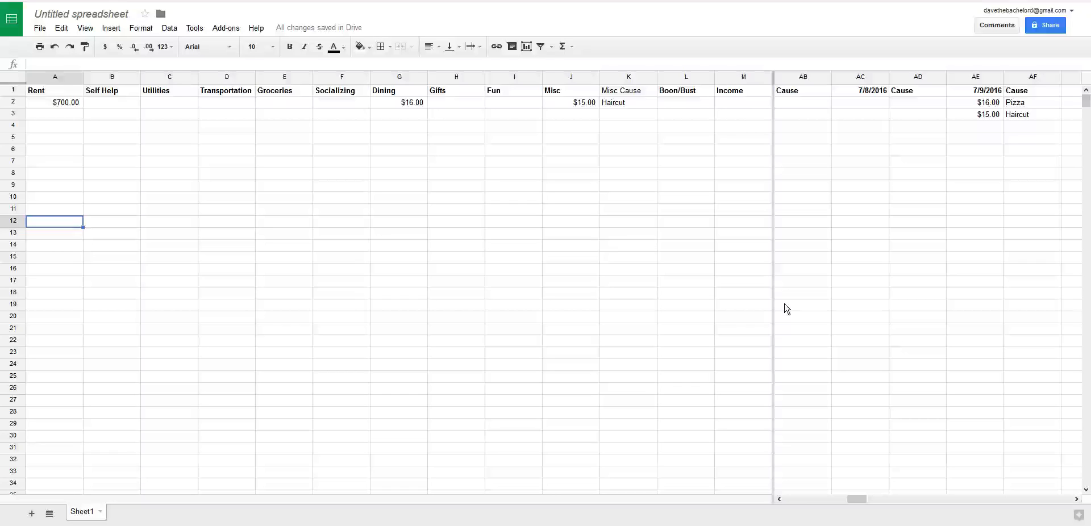
{"action": "type", "text": "700"}
{"action": "key", "text": "Tab"}
{"action": "type", "text": "45"}
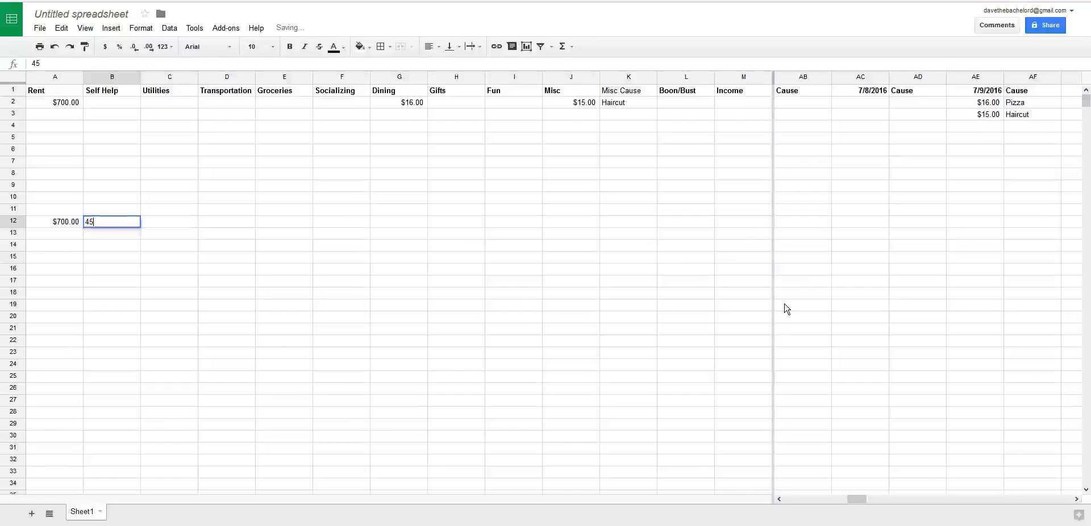
{"action": "key", "text": "Tab"}
{"action": "type", "text": "165"}
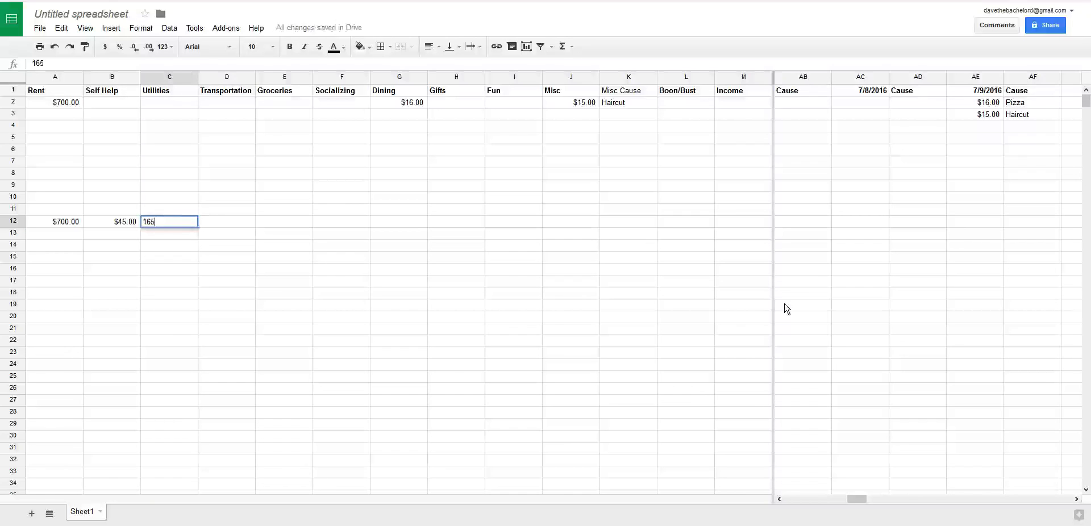
{"action": "key", "text": "Tab"}
Enter 60 for Transportation, 120 for Groceries and 20 for Socializing in cells D12 to F12
{"action": "type", "text": "60"}
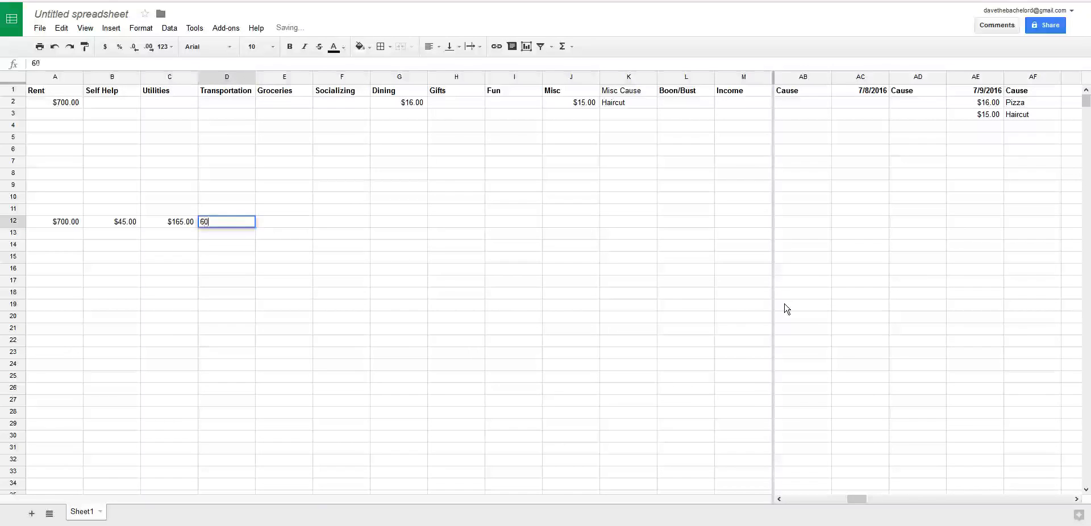
{"action": "key", "text": "Tab"}
{"action": "type", "text": "12"}
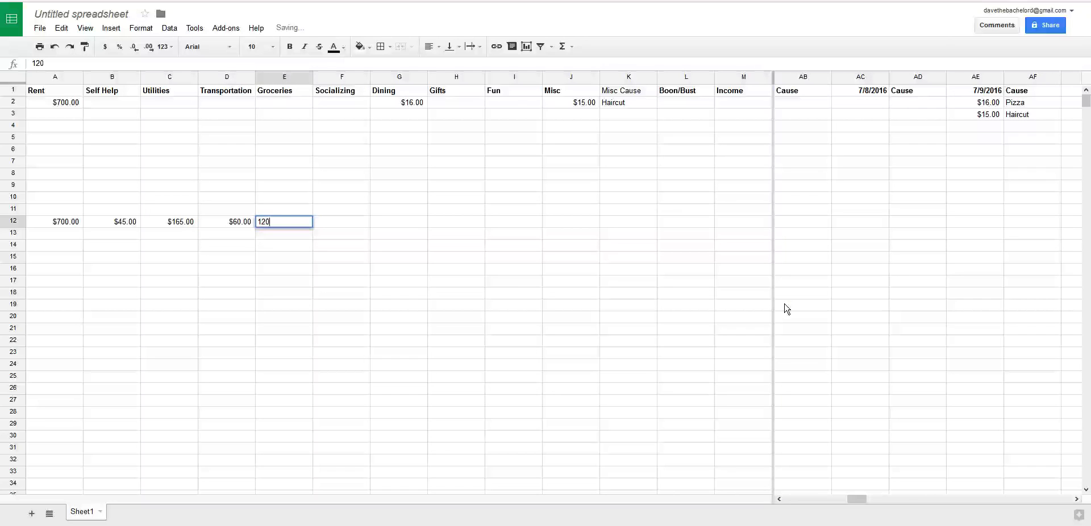
{"action": "key", "text": "Tab"}
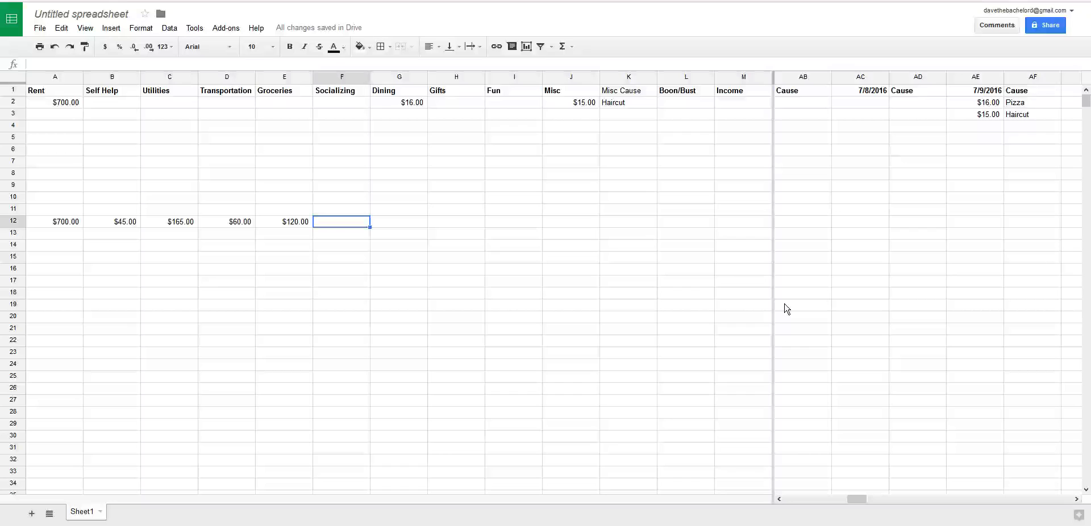
{"action": "type", "text": "20"}
{"action": "key", "text": "Tab"}
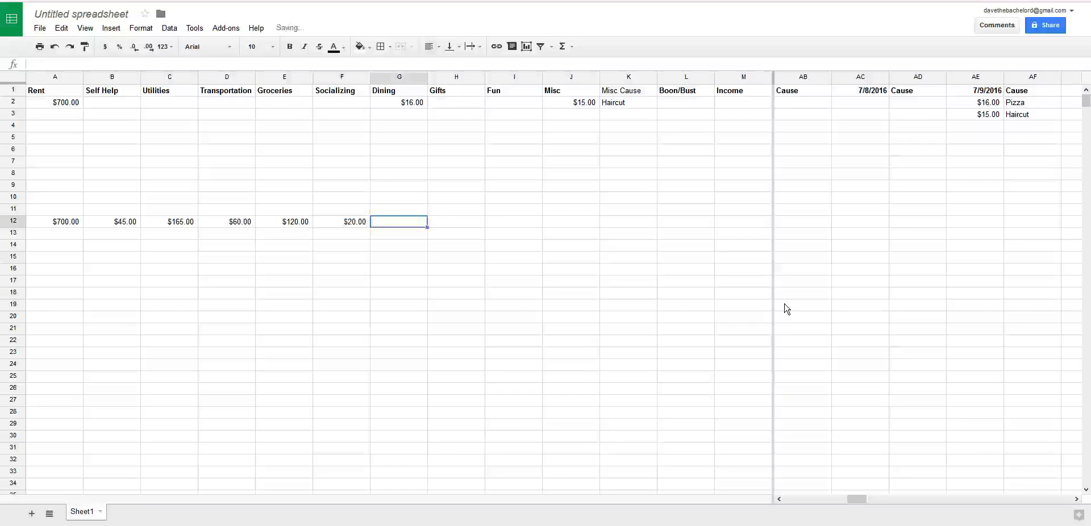
Enter 20 for Dining, 20 for Gifts, 40 for Fun and 10 for Misc in cells G12 to J12
{"action": "type", "text": "20"}
{"action": "key", "text": "Tab"}
{"action": "type", "text": "2"}
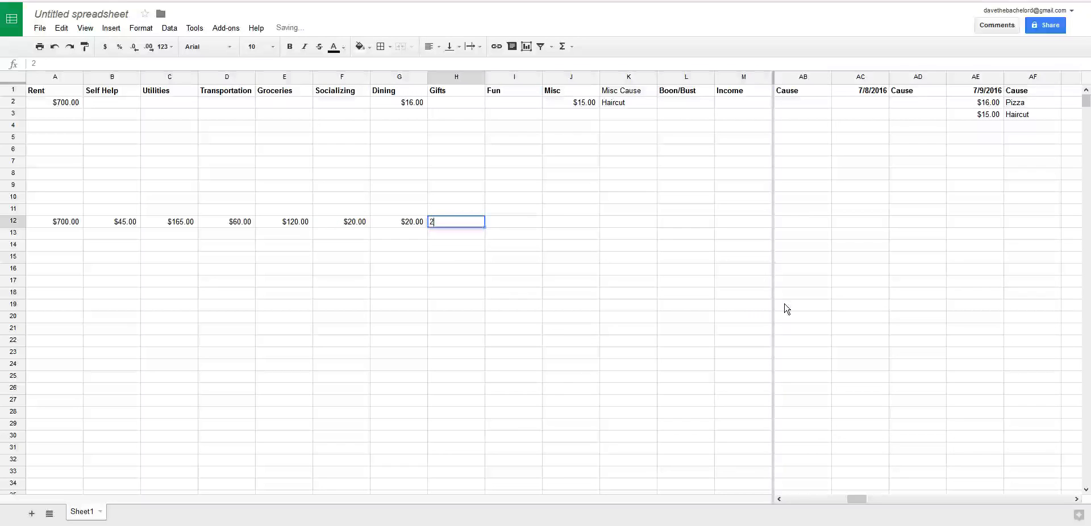
{"action": "type", "text": "0"}
{"action": "key", "text": "Tab"}
{"action": "type", "text": "40"}
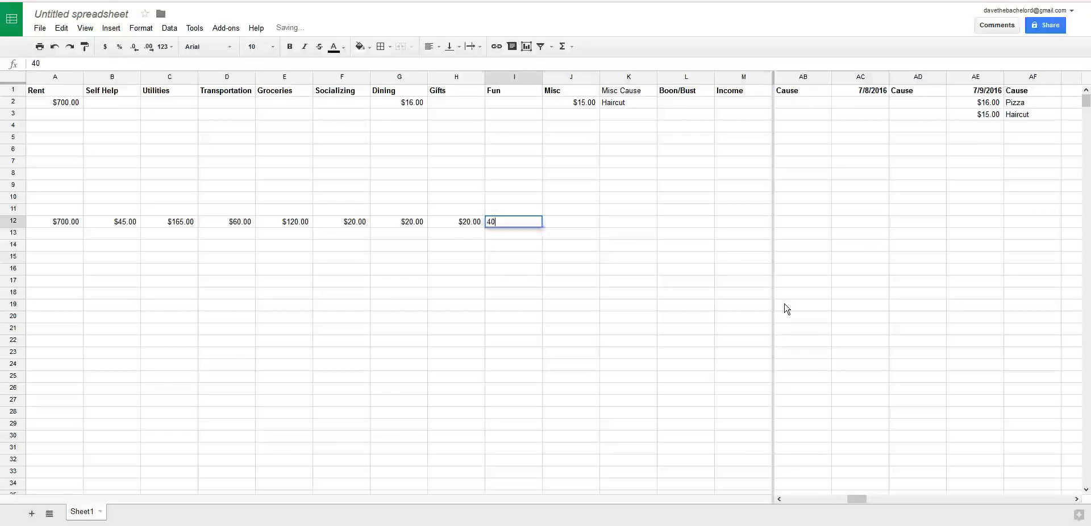
{"action": "key", "text": "Tab"}
{"action": "type", "text": "1"}
{"action": "key", "text": "Tab"}
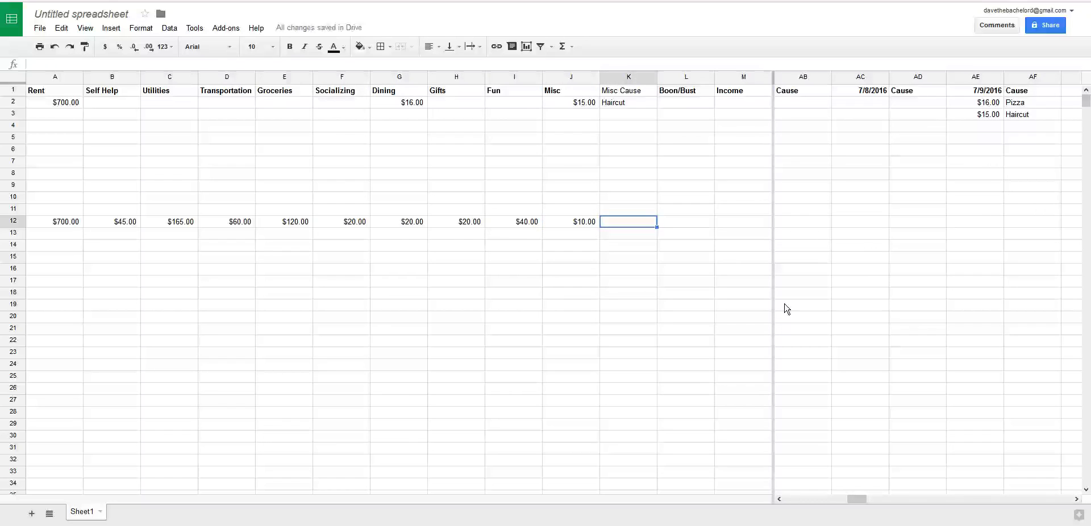
Add up the row 12 category amounts in cell K12 with the formula =sum(A12:J12)
{"action": "type", "text": "="}
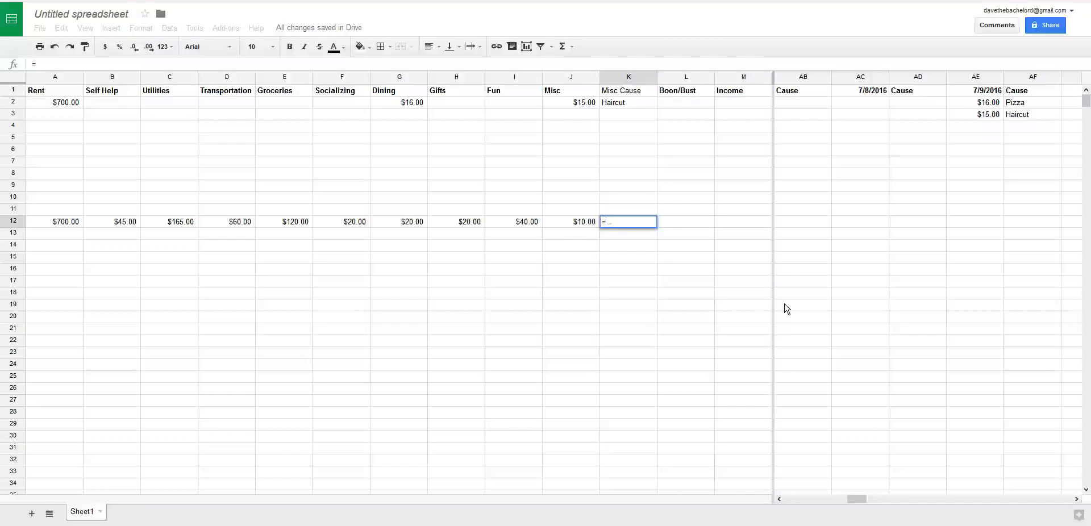
{"action": "type", "text": "sum("}
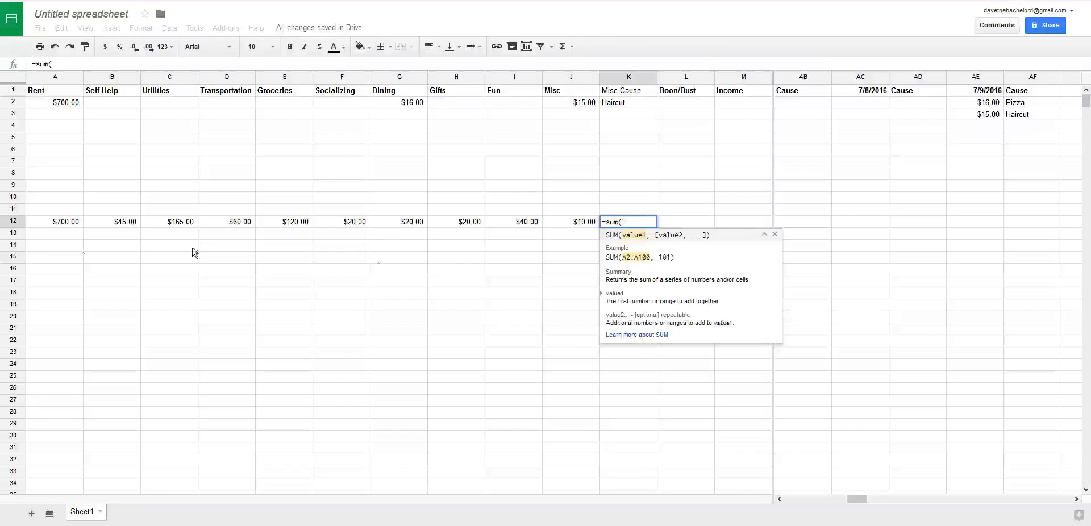
{"action": "left_click_drag", "start_coordinate": [45, 223], "coordinate": [583, 224]}
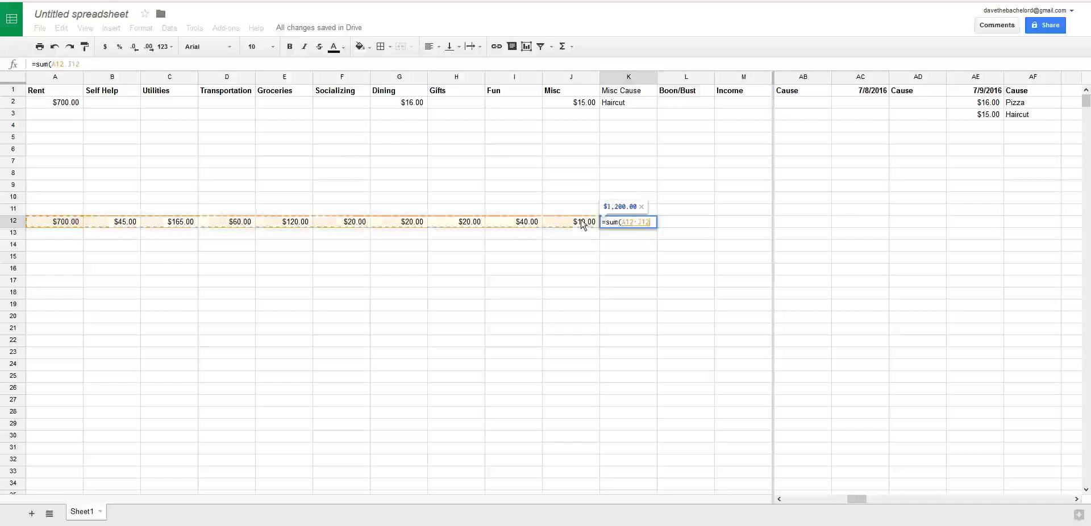
{"action": "type", "text": ")"}
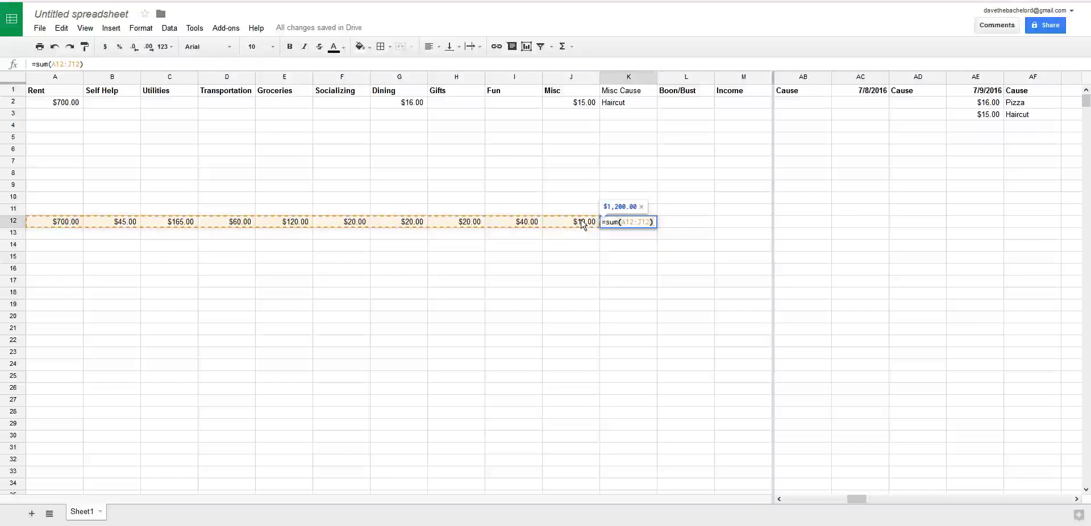
{"action": "key", "text": "Return"}
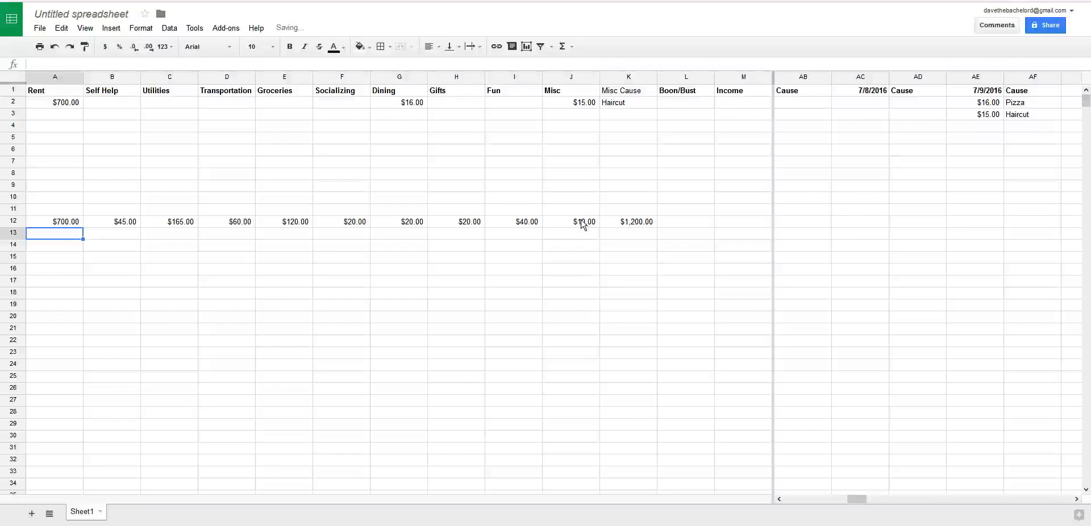
Enter the bold label Total in cell A13
{"action": "key", "text": "ctrl+b"}
{"action": "type", "text": "Total"}
{"action": "key", "text": "Return"}
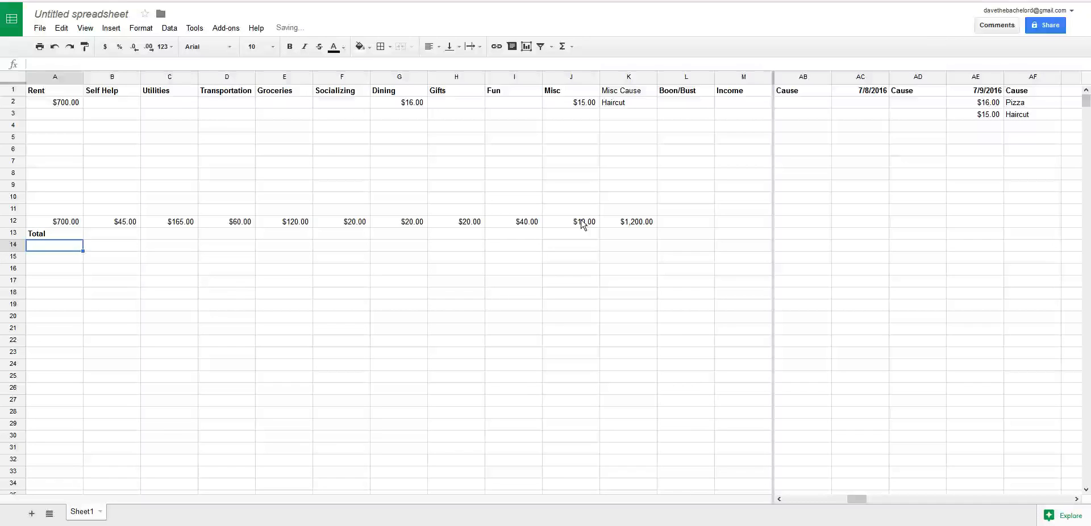
Total the Rent column in cell A14 with the formula =sum(A2:A11)
{"action": "type", "text": "="}
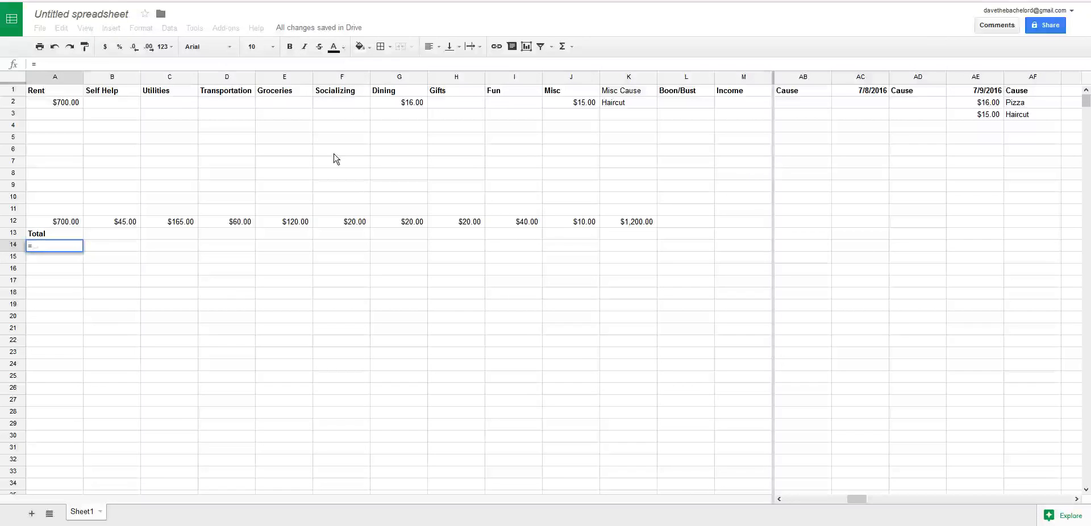
{"action": "type", "text": "sum("}
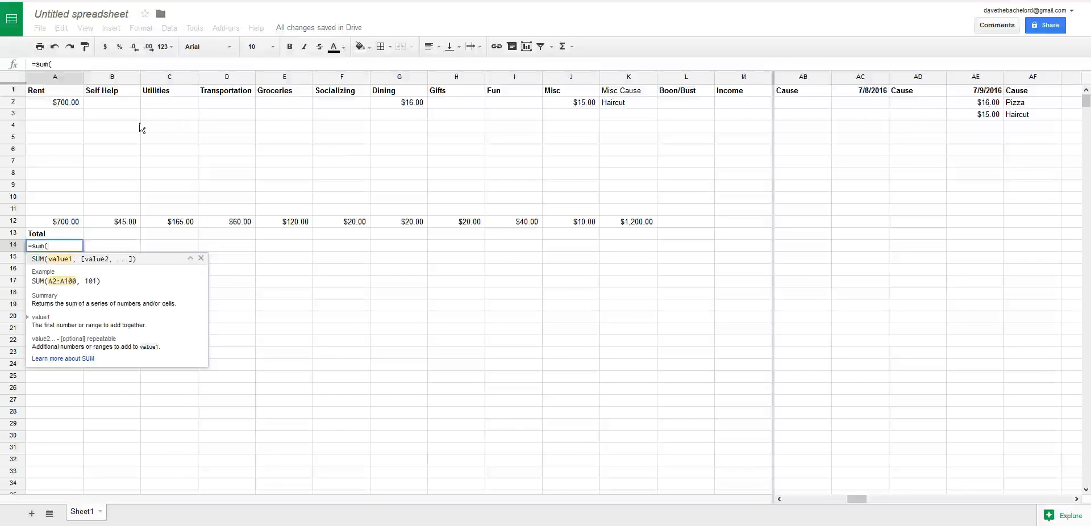
{"action": "left_click", "coordinate": [73, 102]}
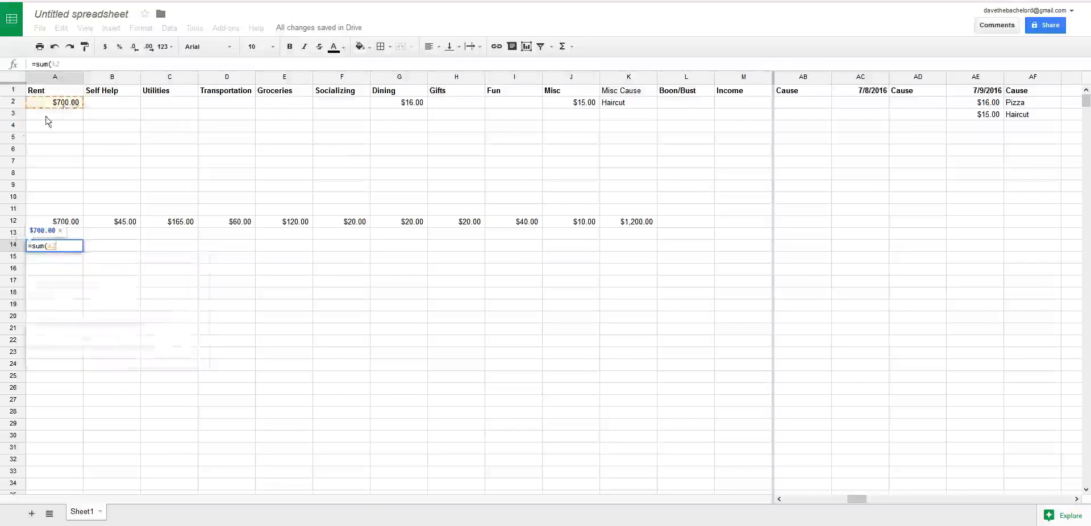
{"action": "left_click", "coordinate": [64, 213], "text": "shift"}
{"action": "type", "text": ")"}
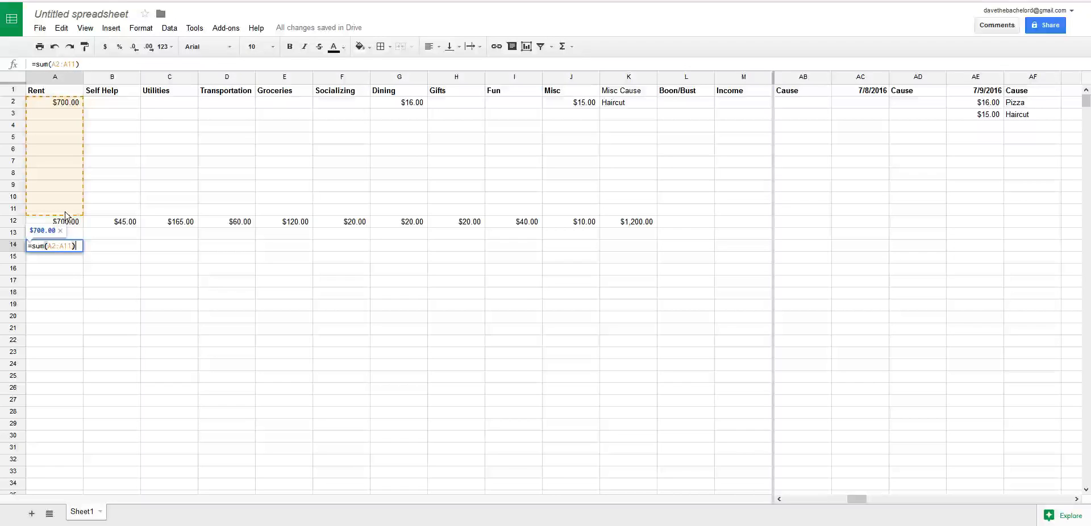
{"action": "key", "text": "Tab"}
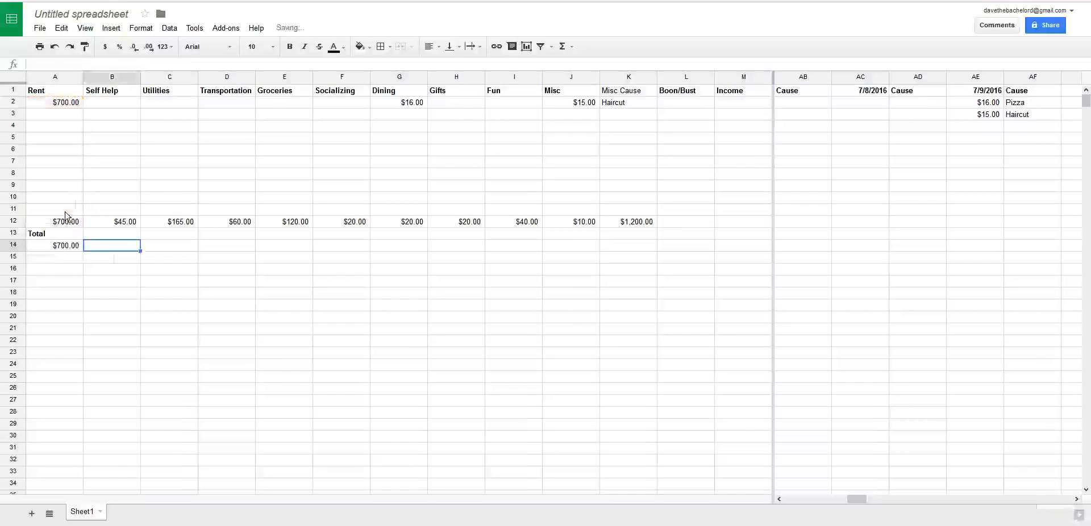
Copy the Rent total formula from A14 across B14 to M14, and clear it from the Misc Cause cell K14
{"action": "key", "text": "Left"}
{"action": "key", "text": "ctrl+c"}
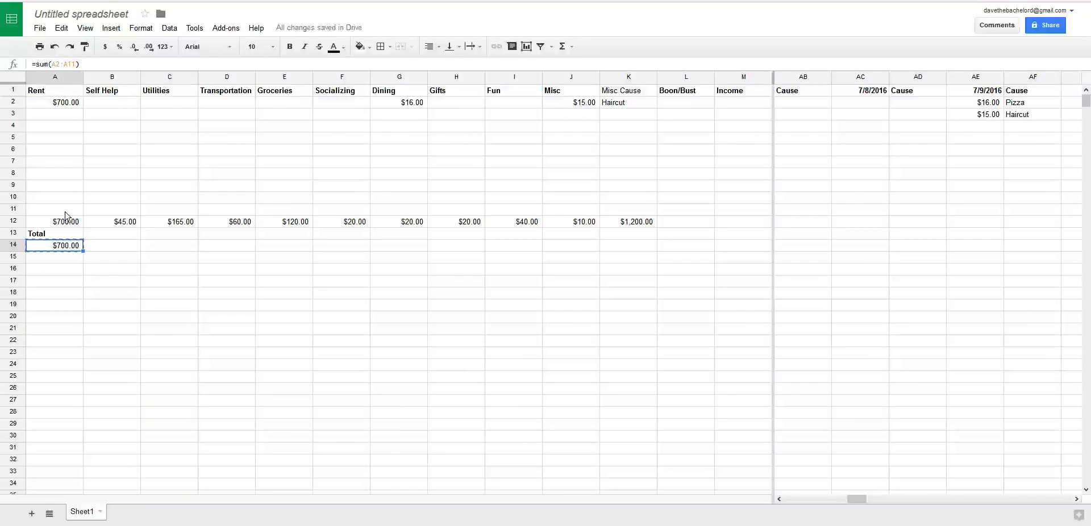
{"action": "key", "text": "Right"}
{"action": "key", "text": "shift+Right"}
{"action": "key", "text": "shift+Right"}
{"action": "key", "text": "shift+Right"}
{"action": "key", "text": "shift+Right"}
{"action": "key", "text": "shift+Right"}
{"action": "key", "text": "shift+Right"}
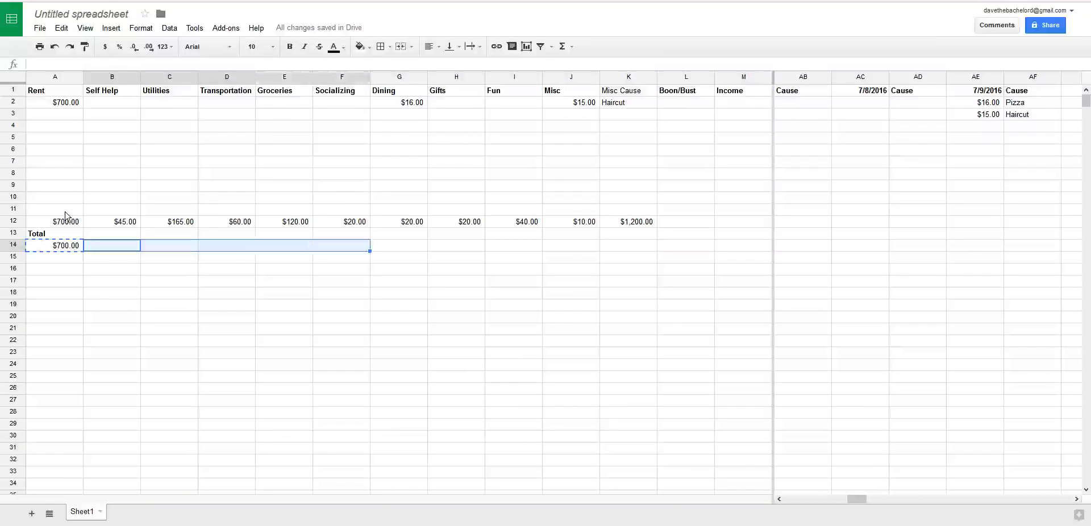
{"action": "key", "text": "shift+Right"}
{"action": "key", "text": "shift+Right"}
{"action": "key", "text": "shift+Right"}
{"action": "key", "text": "shift+Right"}
{"action": "key", "text": "shift+Right"}
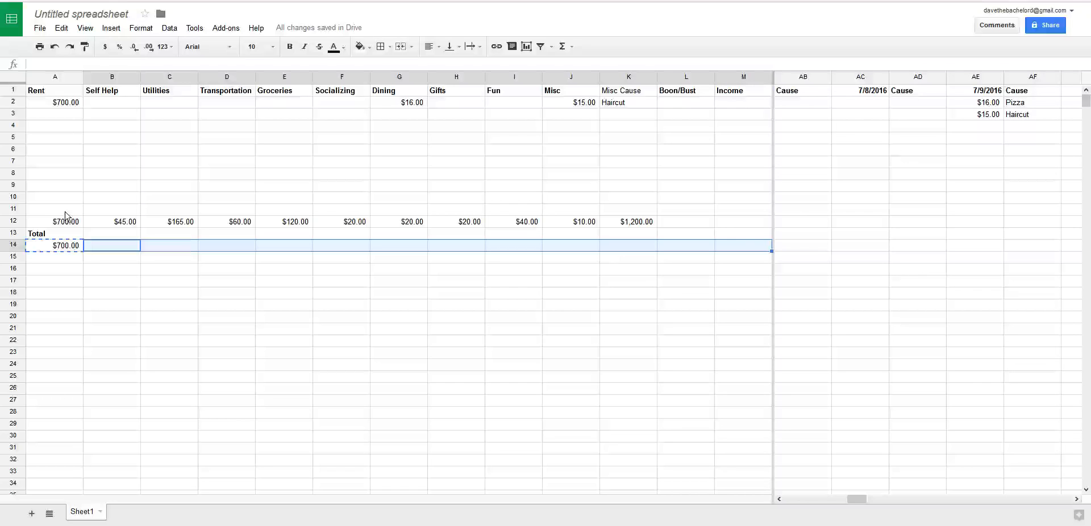
{"action": "key", "text": "ctrl+v"}
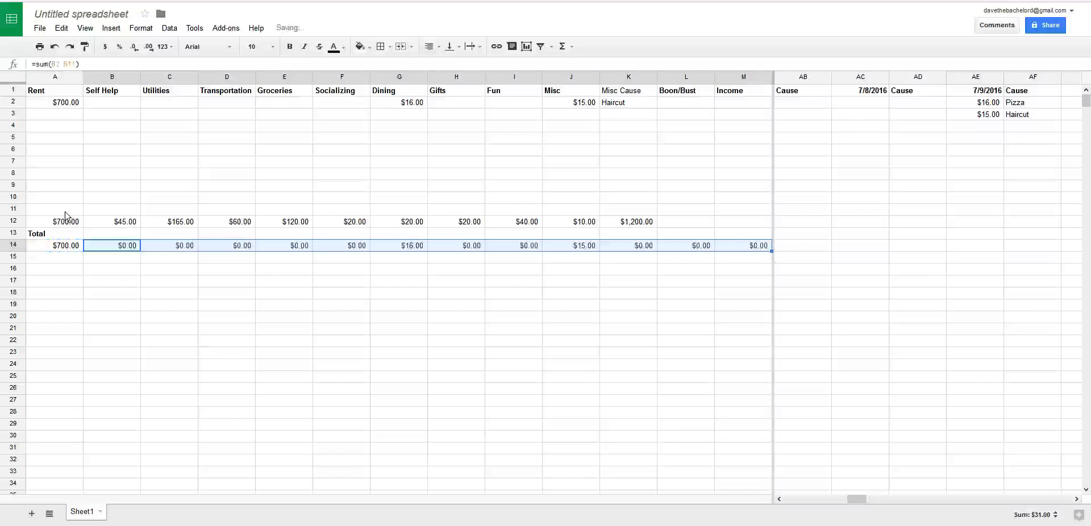
{"action": "key", "text": "Left"}
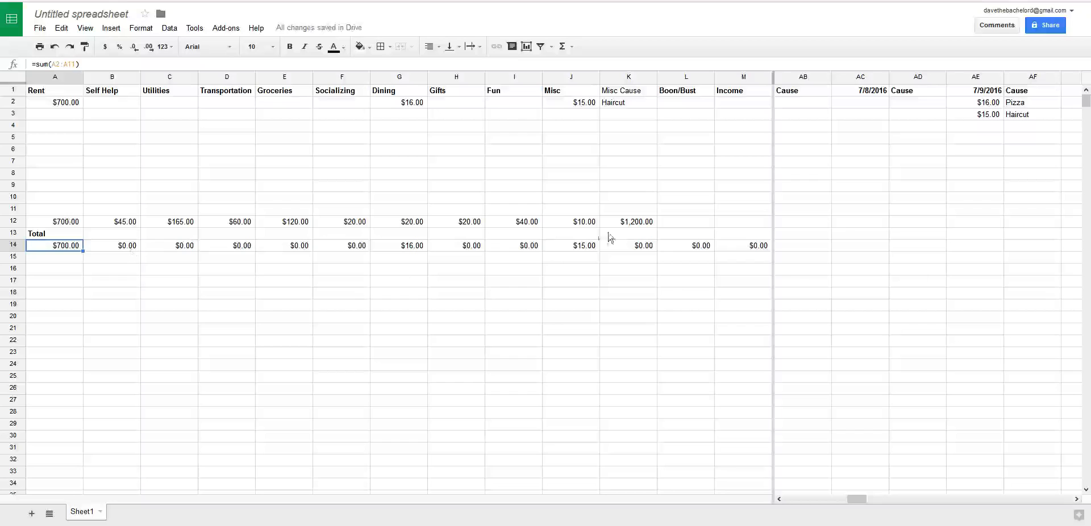
{"action": "left_click", "coordinate": [632, 244]}
{"action": "key", "text": "Delete"}
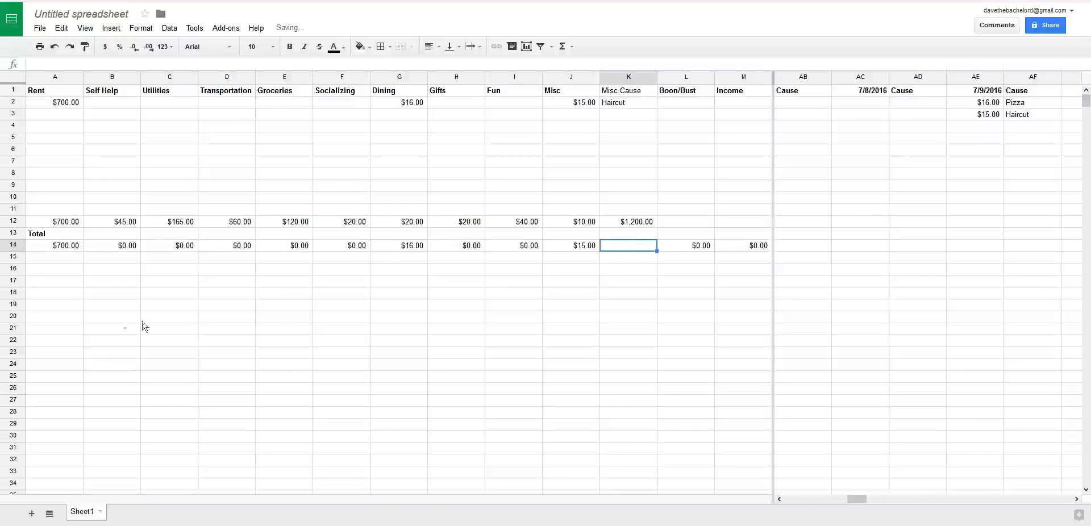
Enter the label GRAND TOTAL in cell A15
{"action": "left_click", "coordinate": [41, 259]}
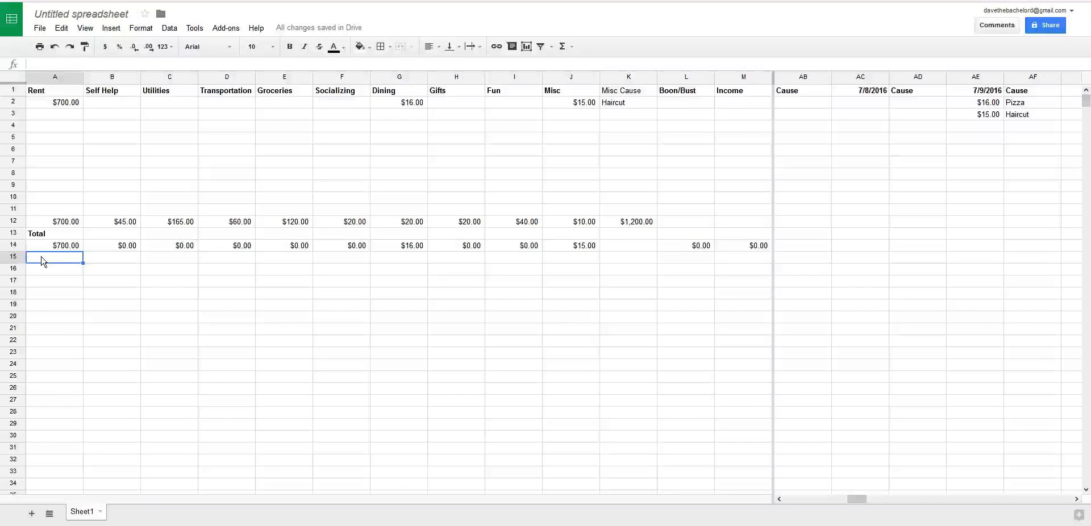
{"action": "type", "text": "GrAND TOTAL"}
{"action": "key", "text": "Return"}
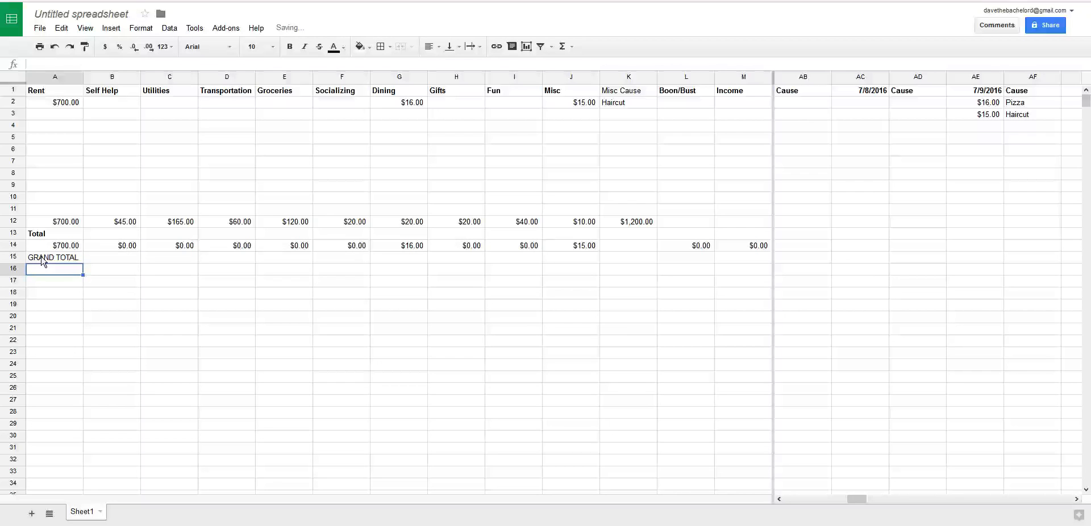
Sum the category totals in cell A16 with the formula =sum(A14:J14) and make the result bold
{"action": "type", "text": "=s"}
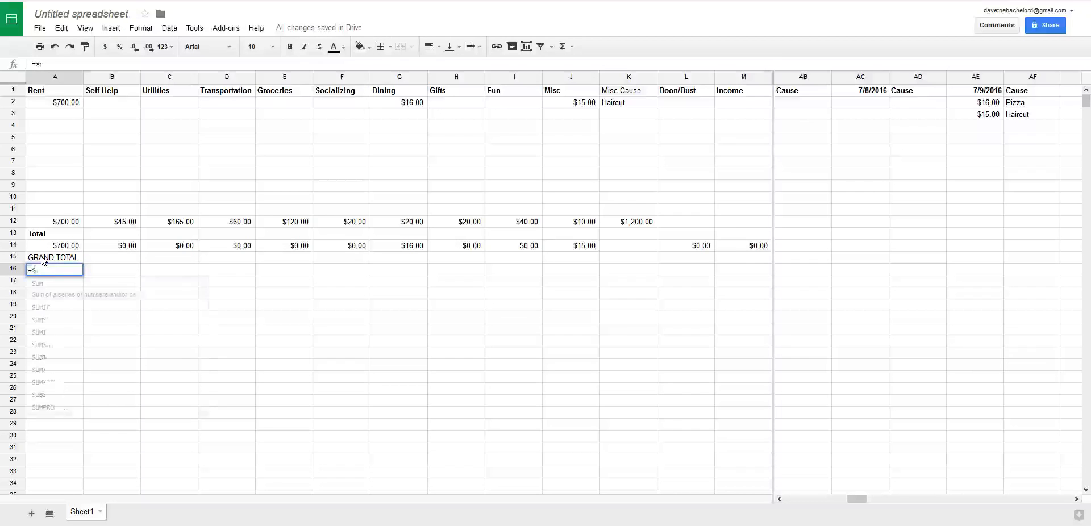
{"action": "type", "text": "um("}
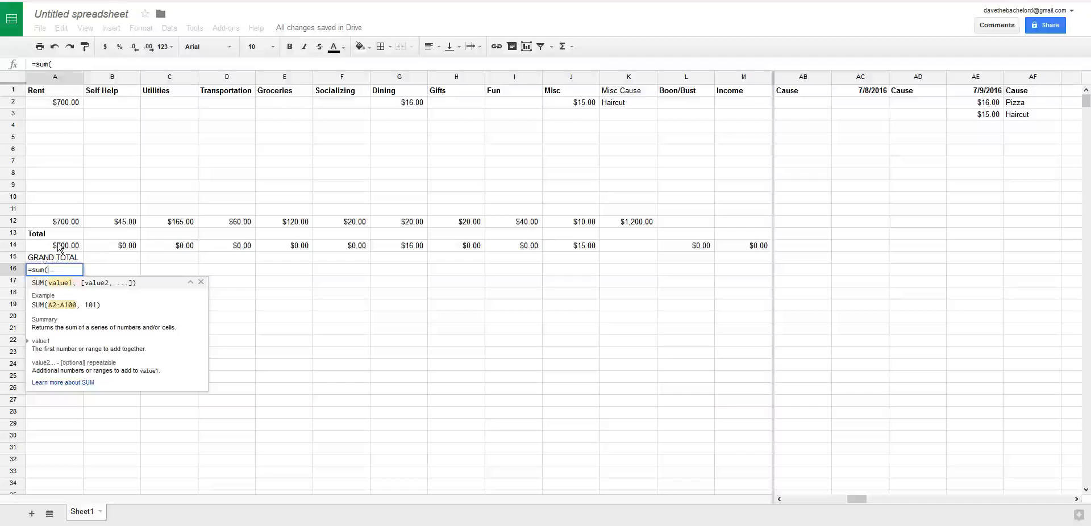
{"action": "left_click", "coordinate": [59, 247]}
{"action": "left_click", "coordinate": [578, 250], "text": "shift"}
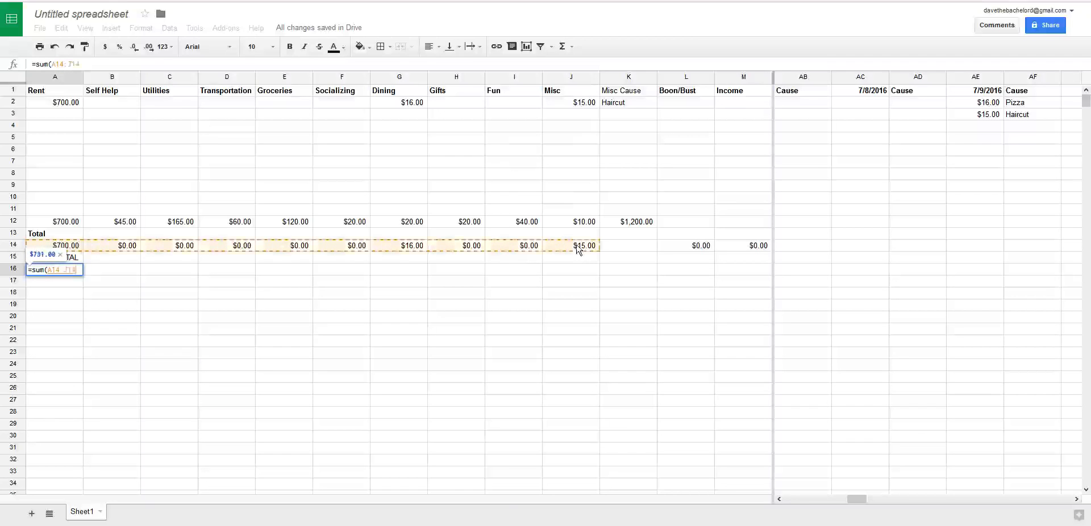
{"action": "key", "text": "Tab"}
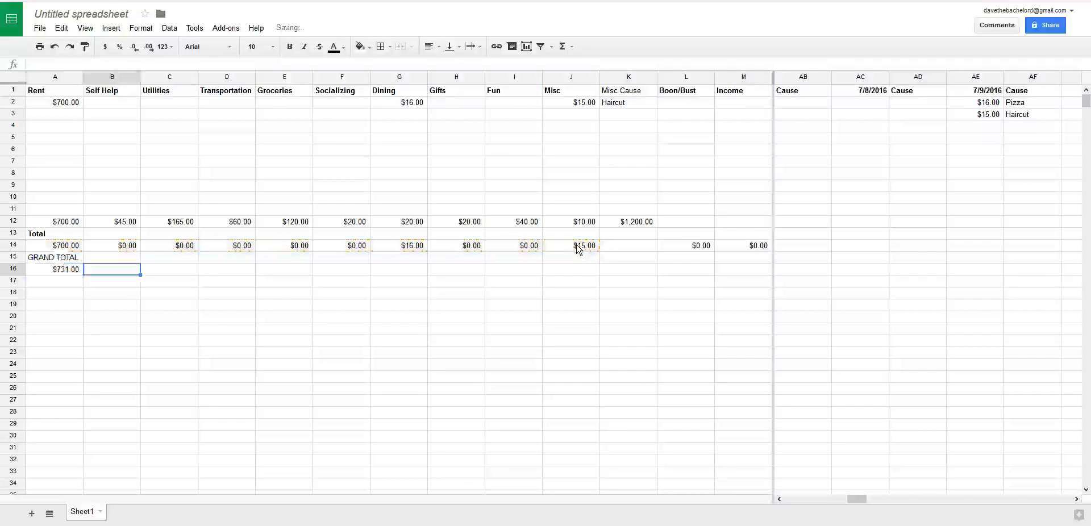
{"action": "key", "text": "Left"}
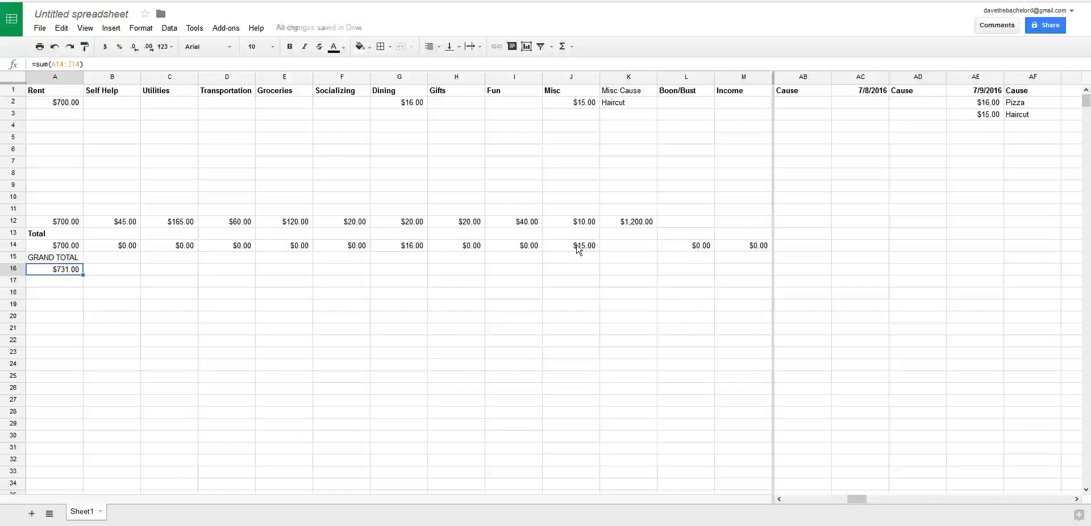
{"action": "key", "text": "ctrl+b"}
Enter the label Sans Rent in cell B15, beside the GRAND TOTAL label
{"action": "key", "text": "Up"}
{"action": "key", "text": "Right"}
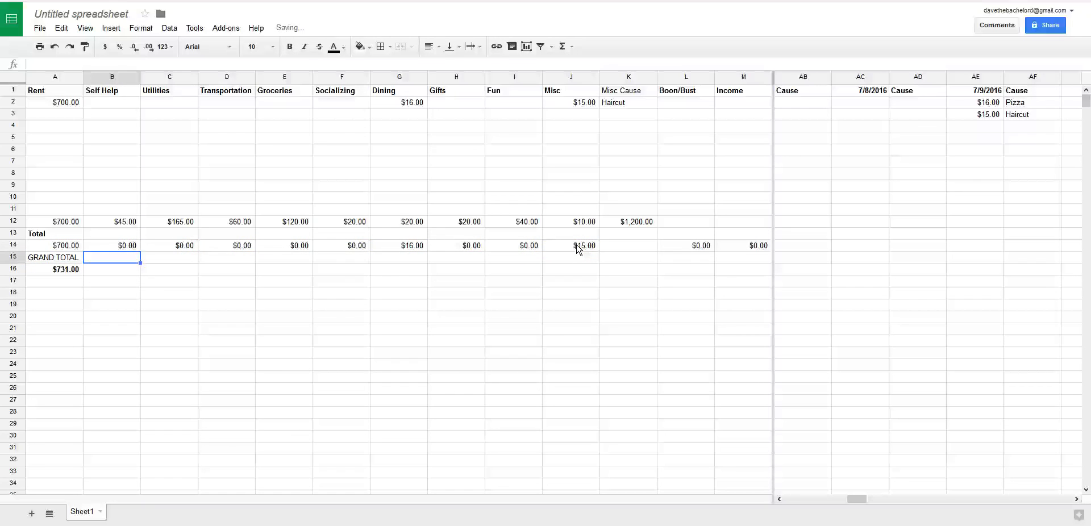
{"action": "type", "text": "S"}
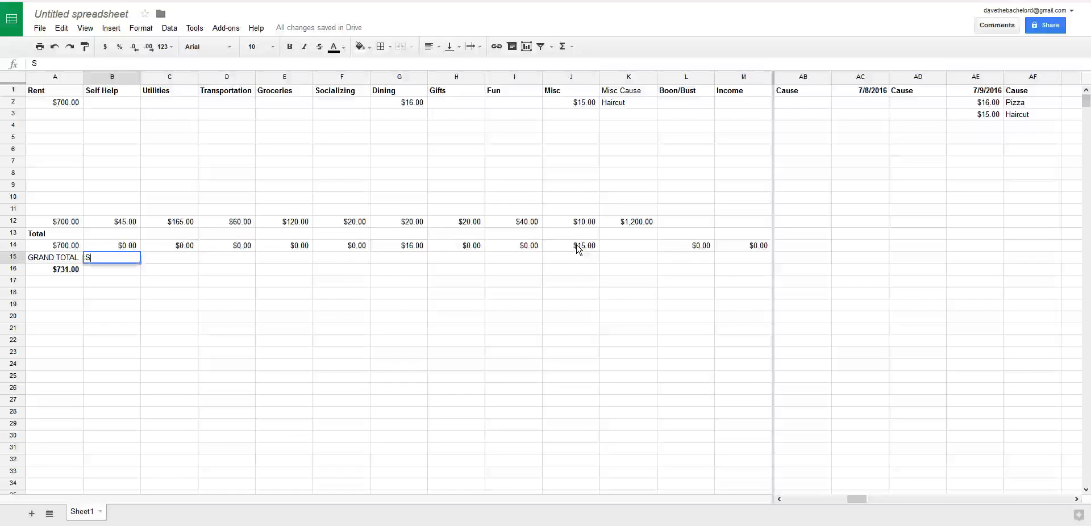
{"action": "type", "text": "ans Rent"}
{"action": "key", "text": "Return"}
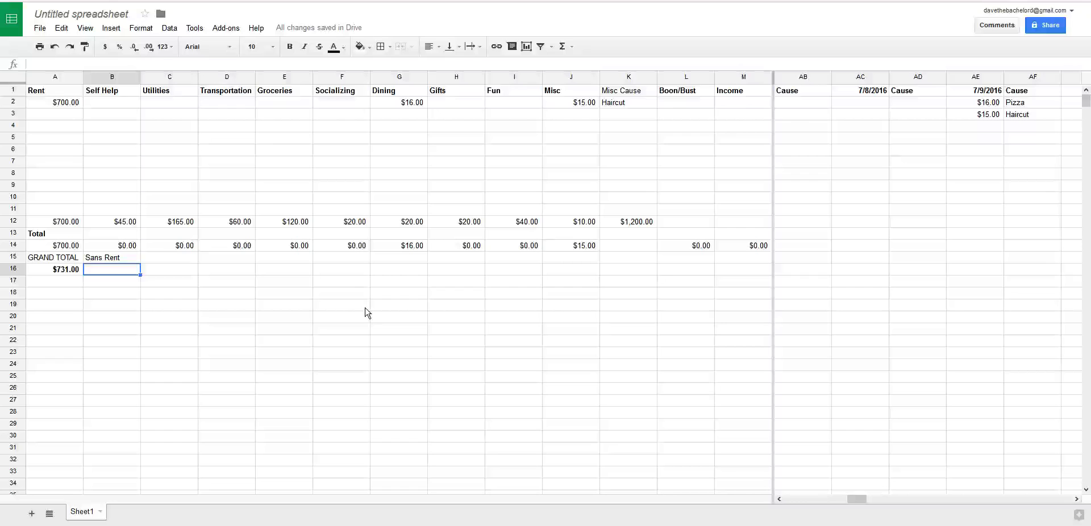
Sum the category totals excluding Rent in cell B16 with the formula =sum(B14:J14)
{"action": "type", "text": "="}
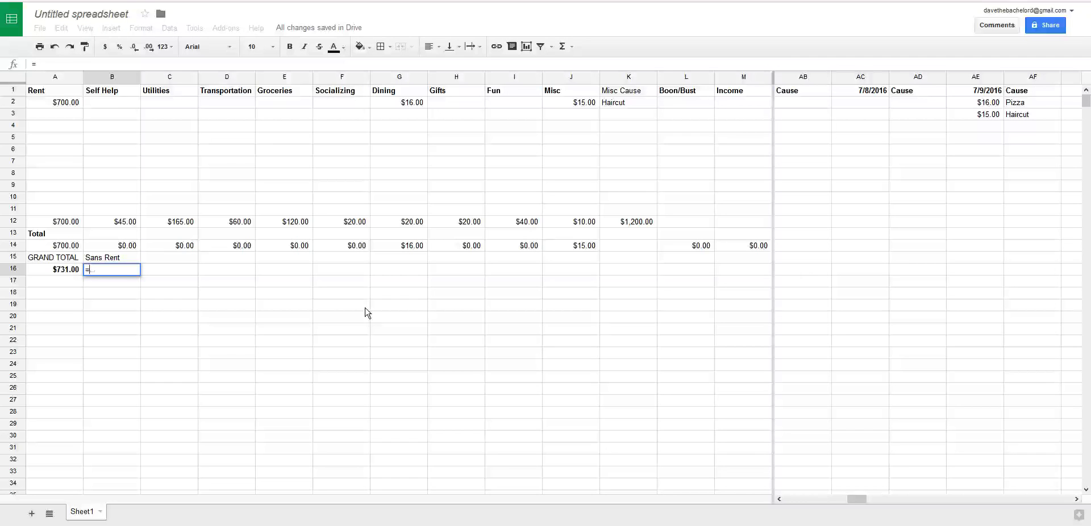
{"action": "type", "text": "sum("}
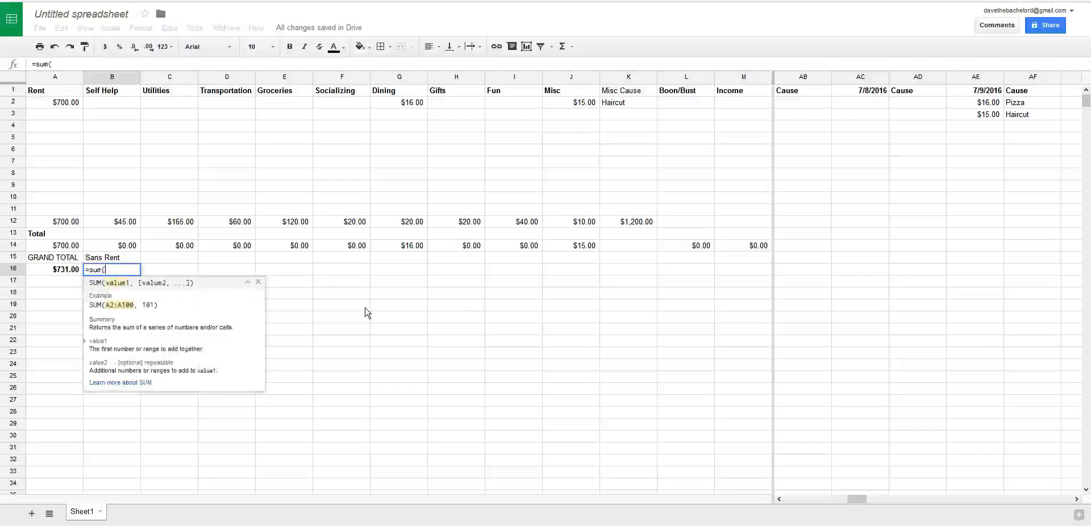
{"action": "left_click", "coordinate": [129, 246]}
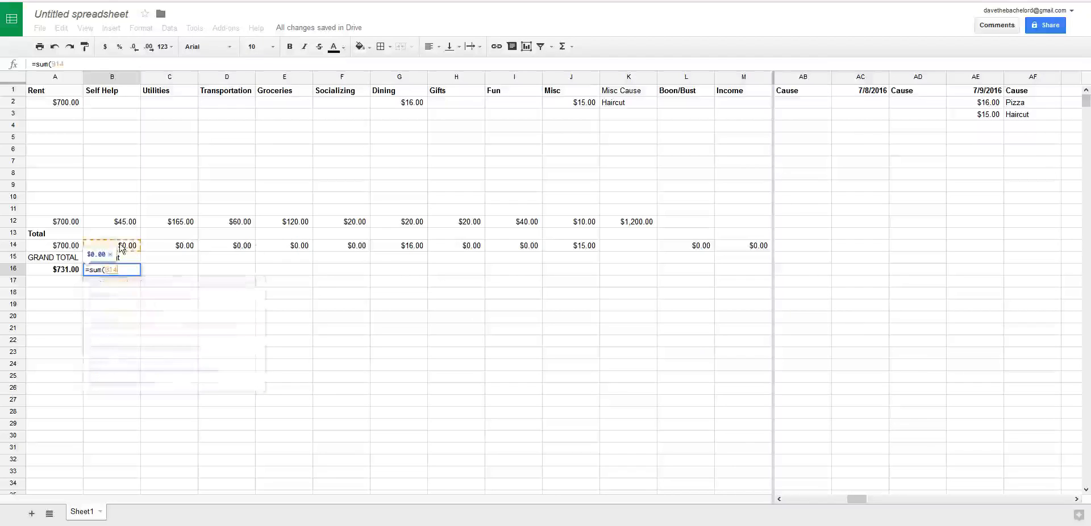
{"action": "left_click", "coordinate": [569, 248], "text": "shift"}
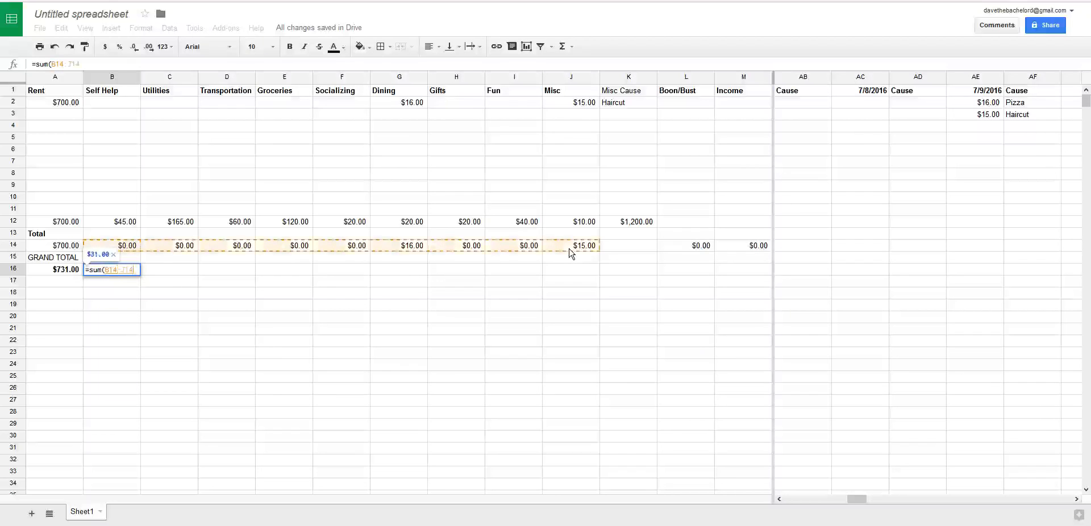
{"action": "key", "text": "Tab"}
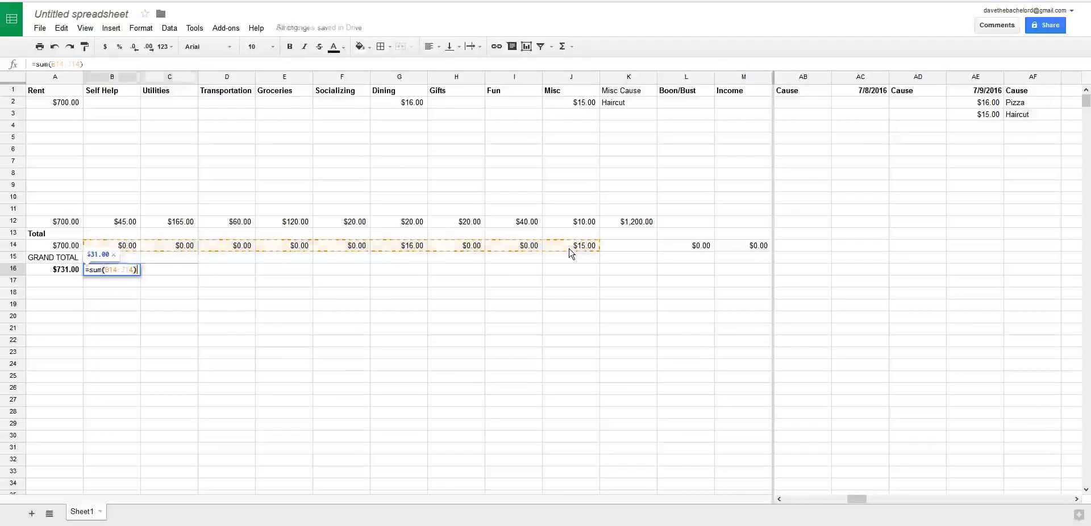
Enter the label Even Grander Total in cell C15 and make it bold together with the GRAND TOTAL label in A15
{"action": "key", "text": "Up"}
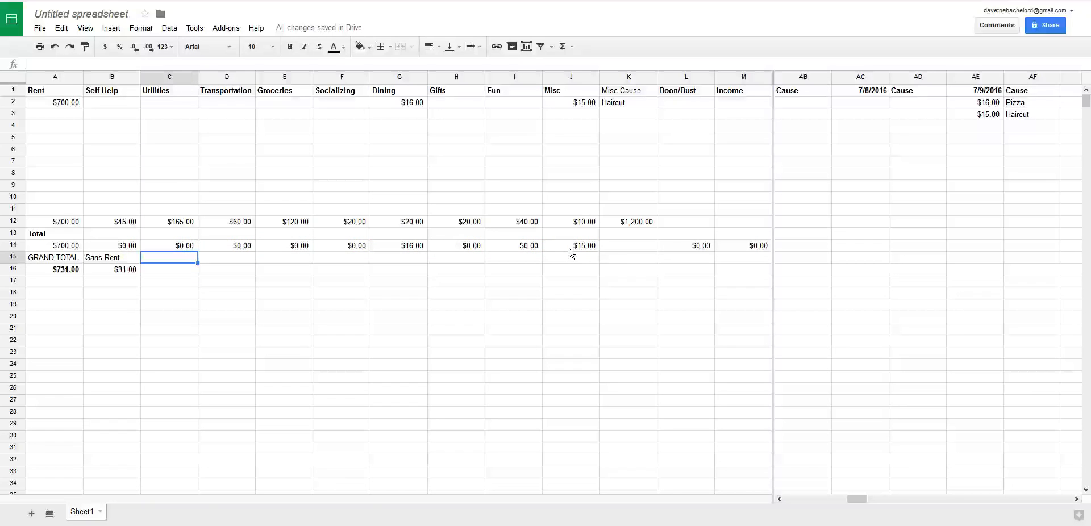
{"action": "type", "text": "Even Grander Total"}
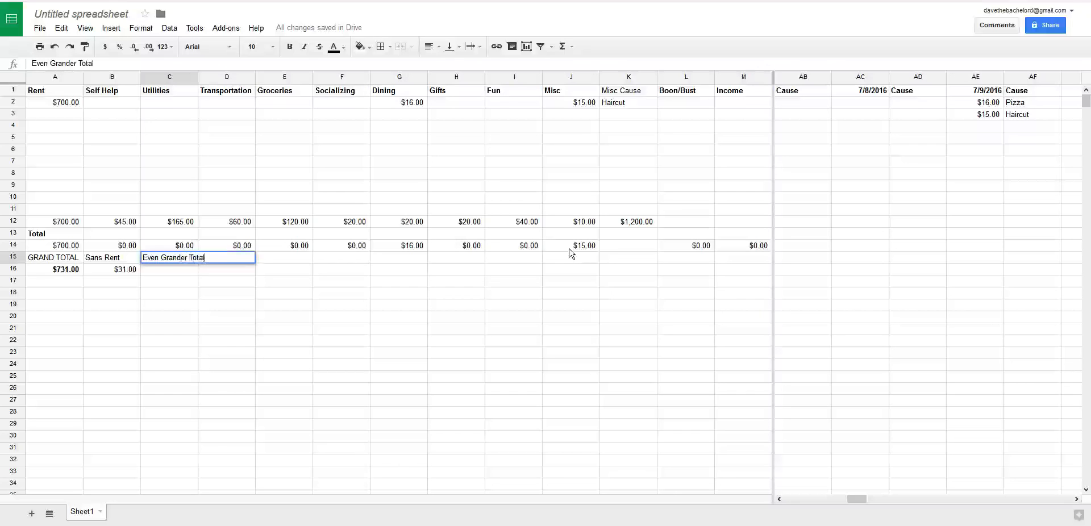
{"action": "key", "text": "Return"}
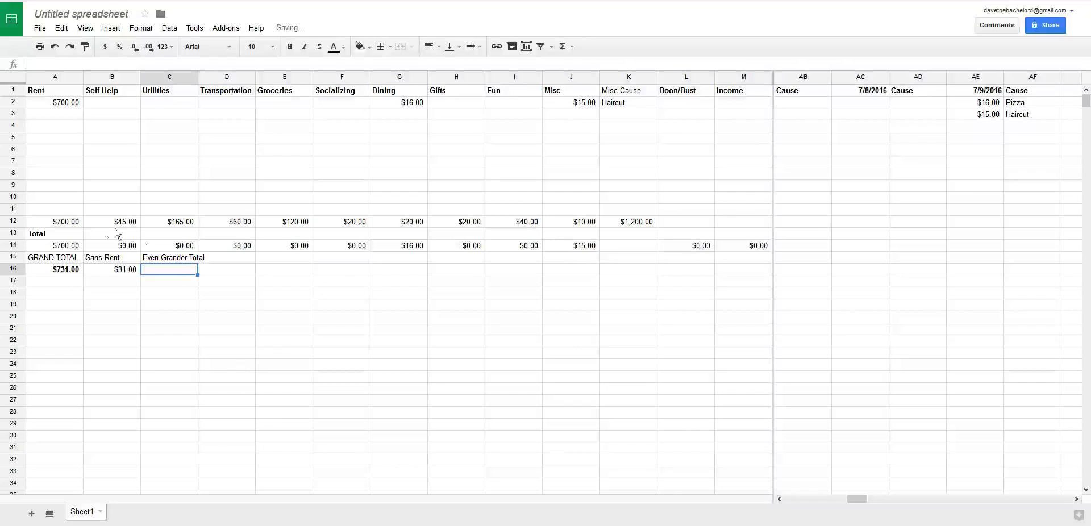
{"action": "left_click", "coordinate": [54, 257]}
{"action": "left_click", "coordinate": [165, 259], "text": "ctrl"}
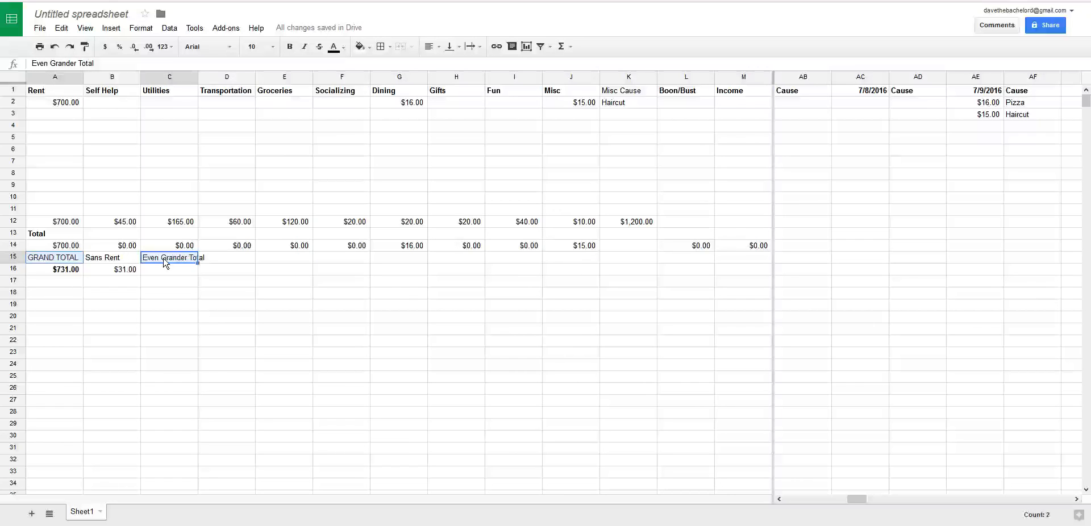
{"action": "key", "text": "ctrl+b"}
{"action": "left_click", "coordinate": [685, 166]}
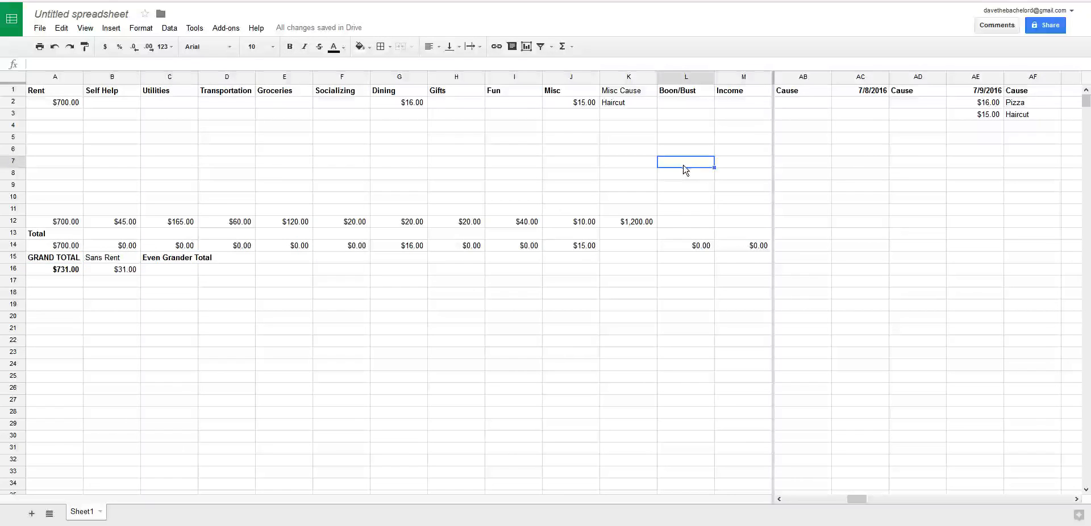
{"action": "left_click", "coordinate": [857, 281]}
{"action": "left_click", "coordinate": [528, 188]}
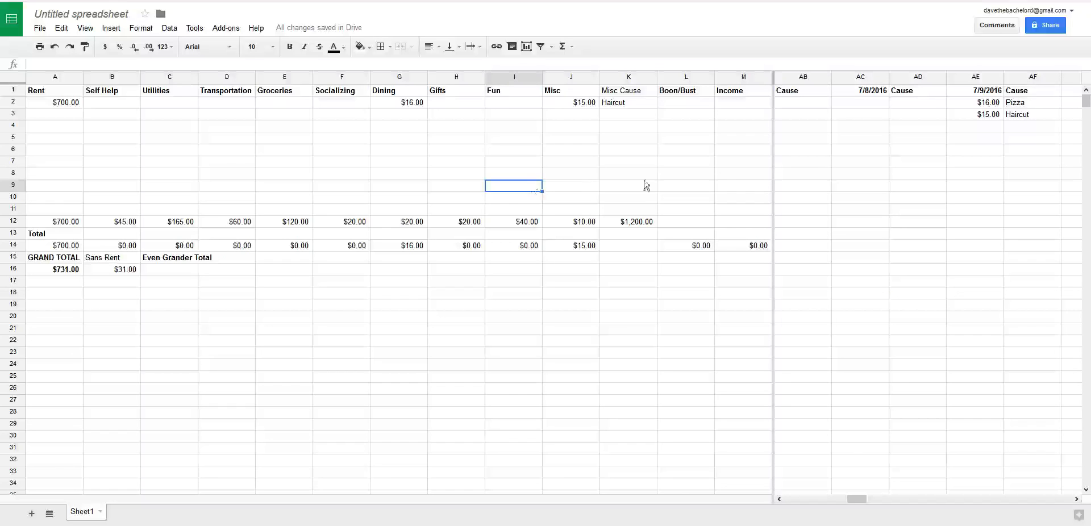
{"action": "left_click", "coordinate": [675, 132]}
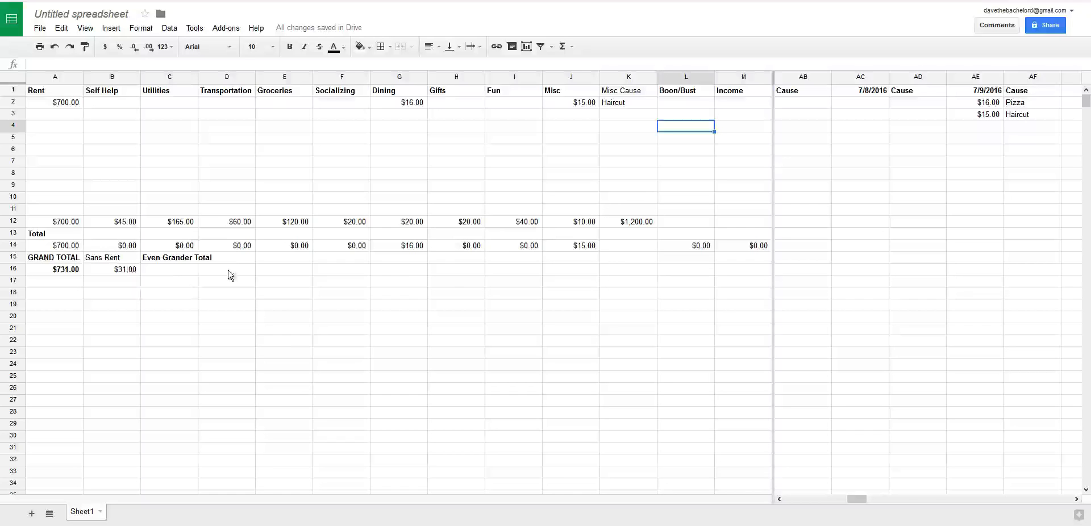
Add the grand total and the Boon/Bust total in cell C16 with the formula =A16+L14
{"action": "left_click", "coordinate": [172, 269]}
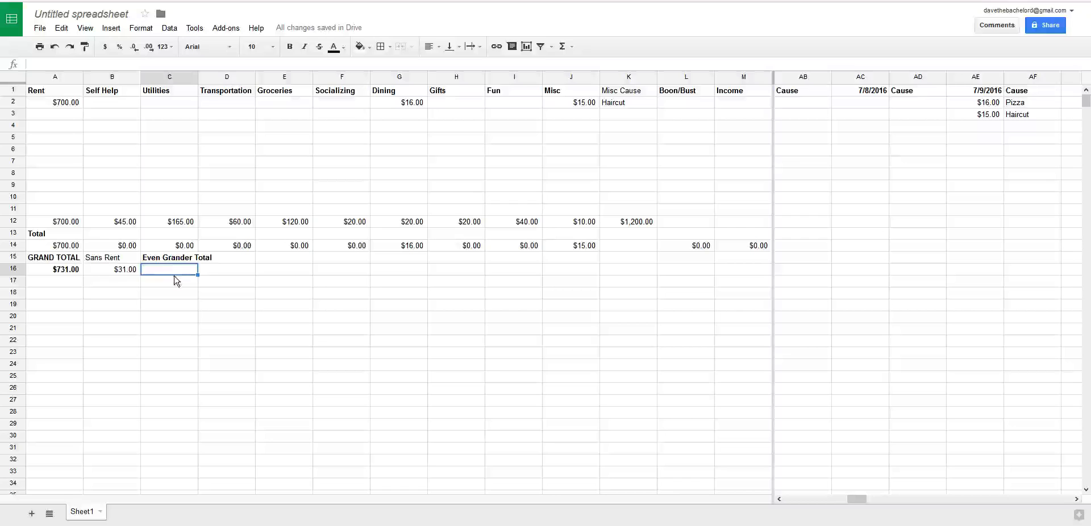
{"action": "type", "text": "="}
{"action": "left_click", "coordinate": [59, 273]}
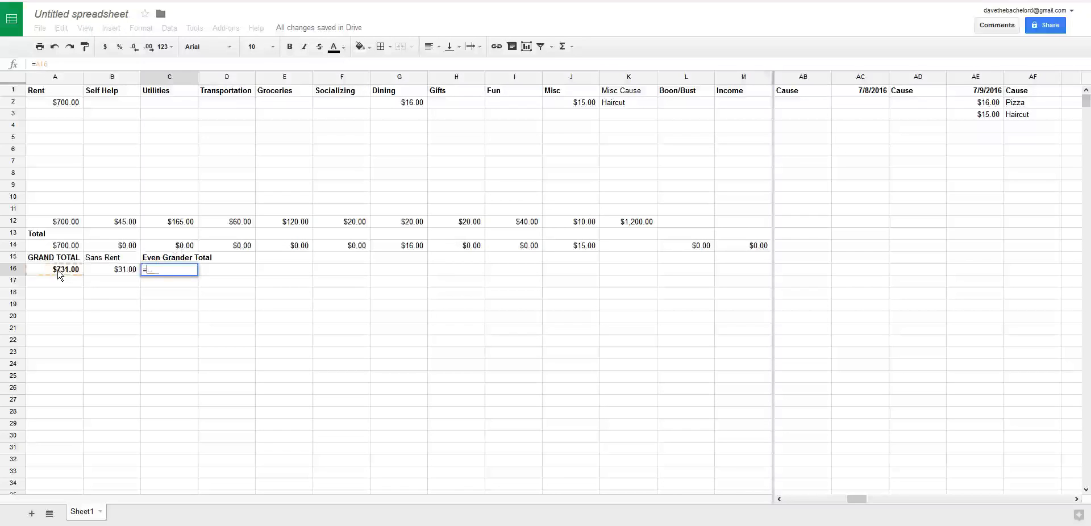
{"action": "type", "text": "+"}
{"action": "left_click", "coordinate": [694, 253]}
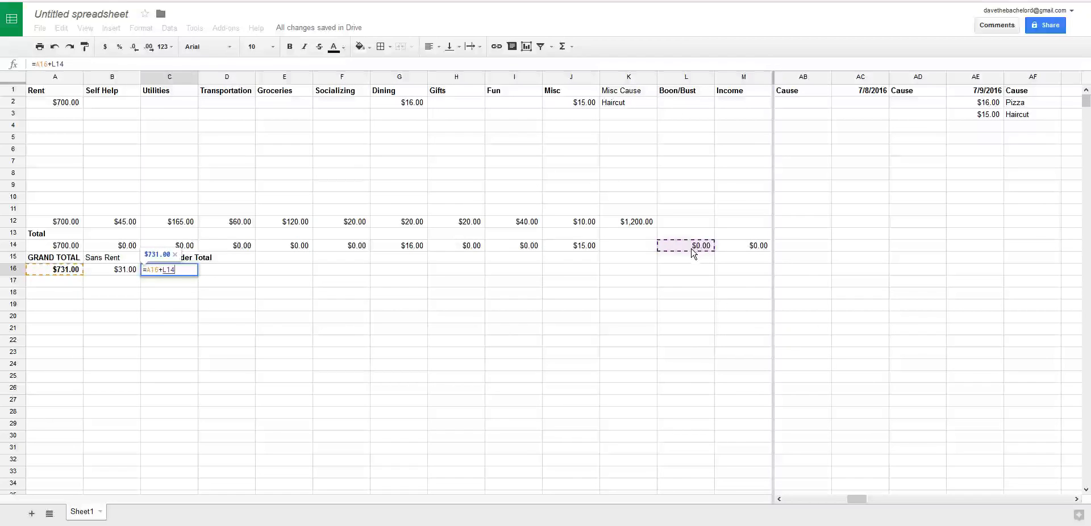
{"action": "key", "text": "Return"}
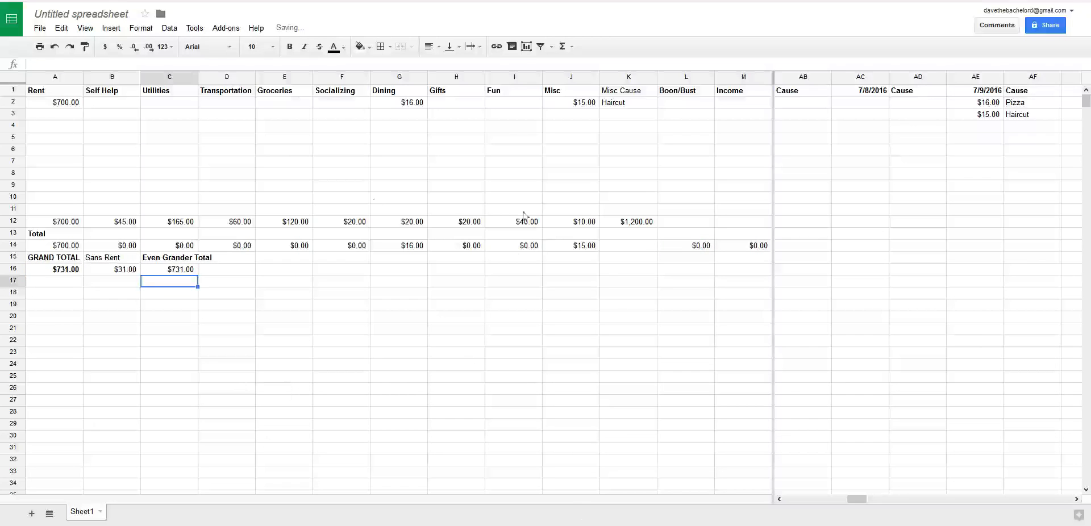
Merge the empty cells K13 and K14 below the $1,200.00 amount into one cell
{"action": "left_click", "coordinate": [625, 235]}
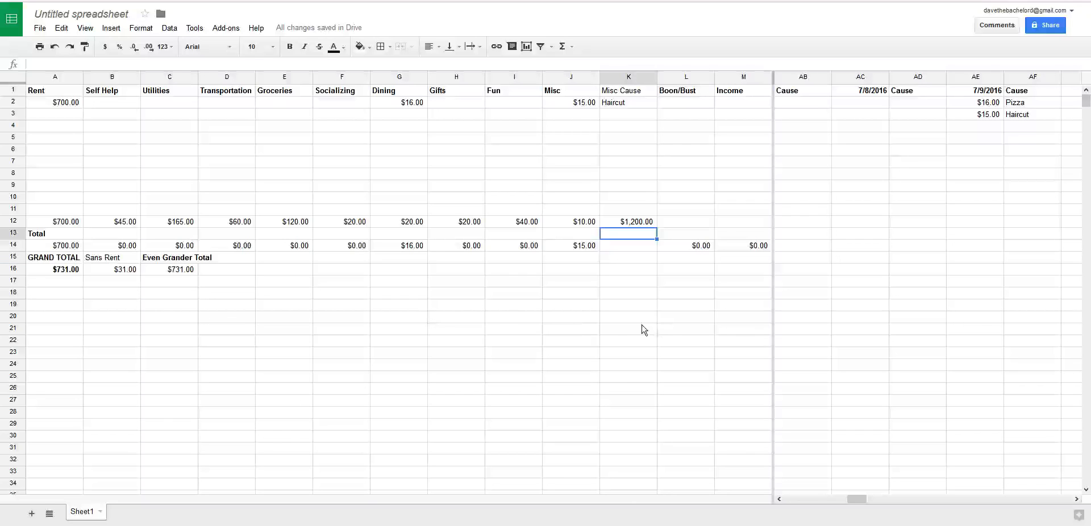
{"action": "key", "text": "shift+Down"}
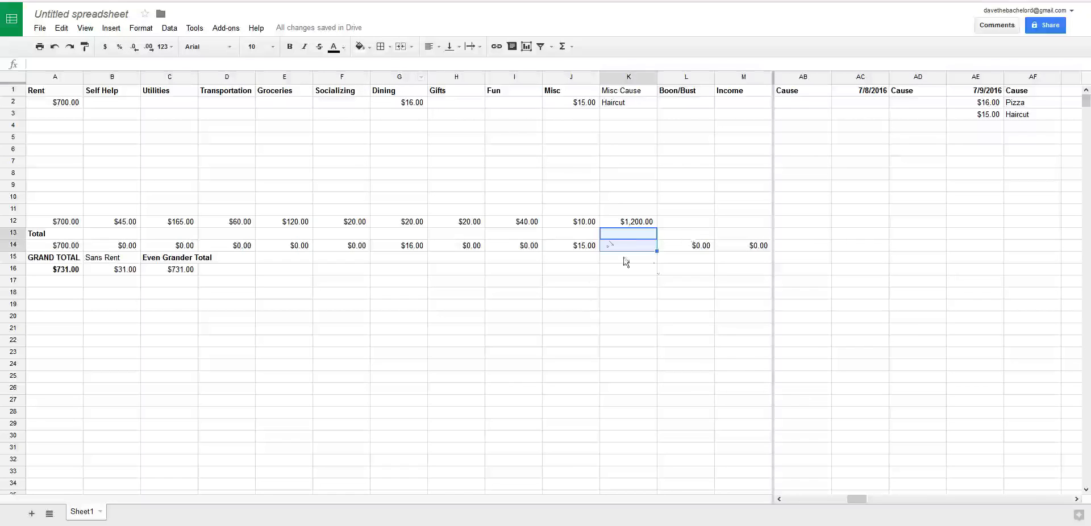
{"action": "left_click", "coordinate": [141, 28]}
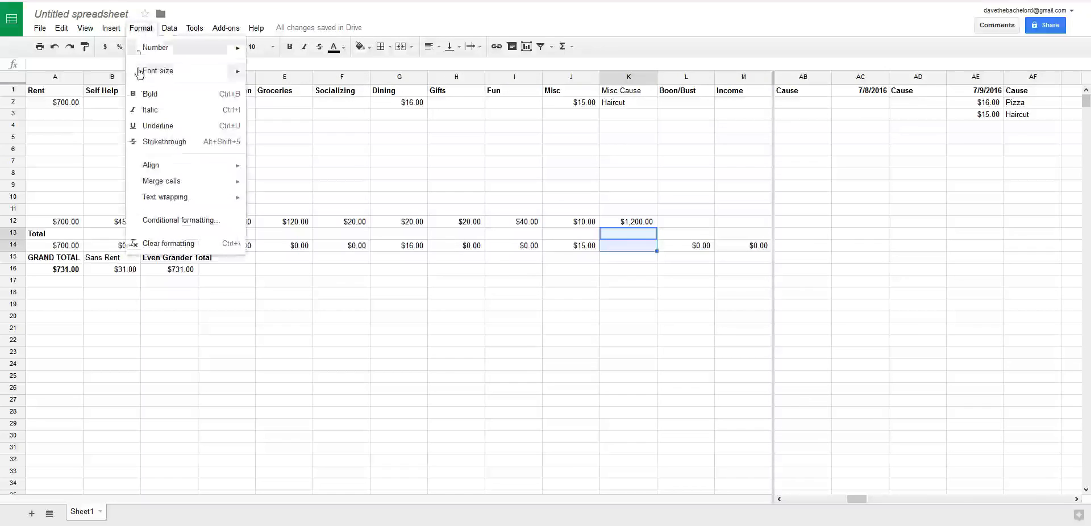
{"action": "mouse_move", "coordinate": [178, 181]}
{"action": "left_click", "coordinate": [270, 186]}
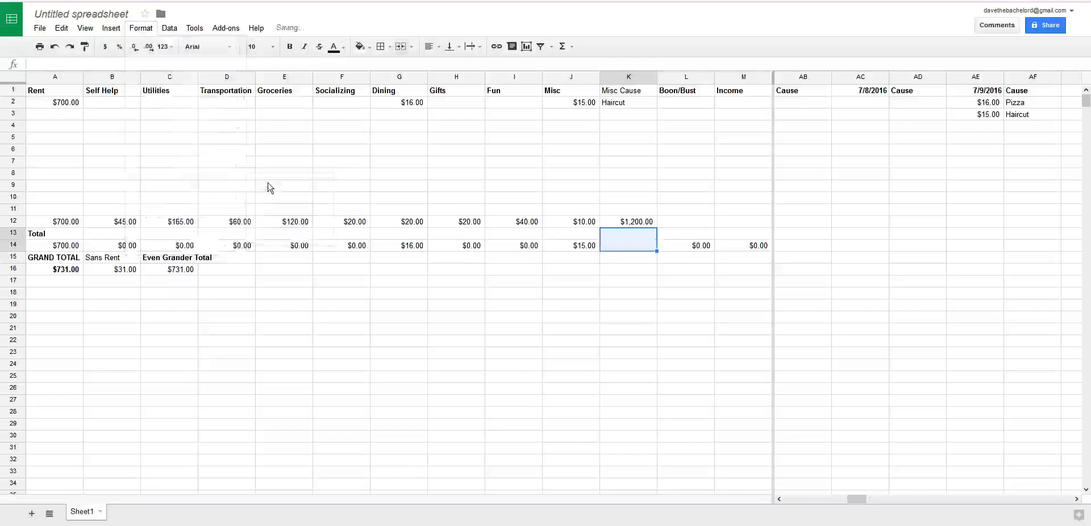
Center the merged cell K13:K14 horizontally
{"action": "left_click", "coordinate": [141, 28]}
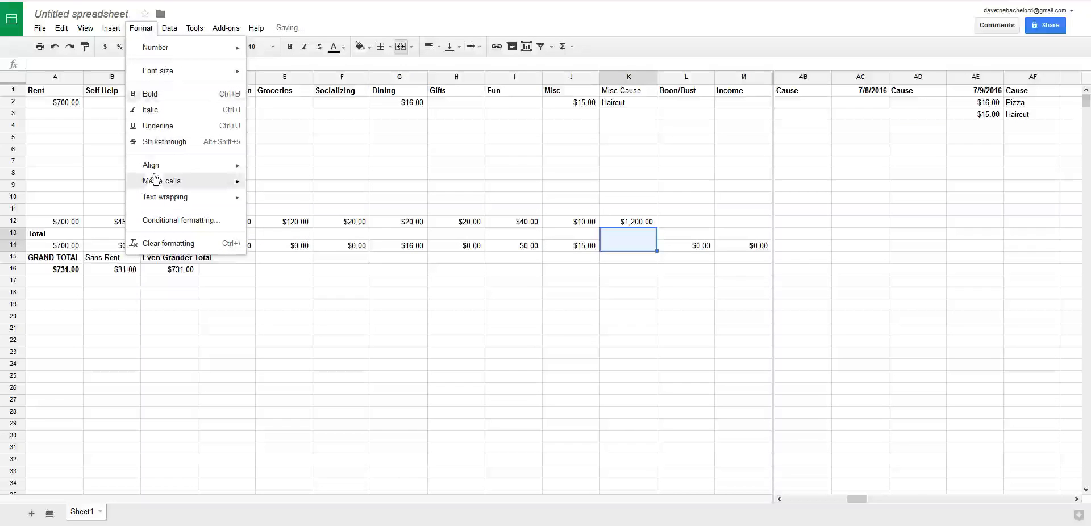
{"action": "mouse_move", "coordinate": [246, 182]}
{"action": "mouse_move", "coordinate": [181, 166]}
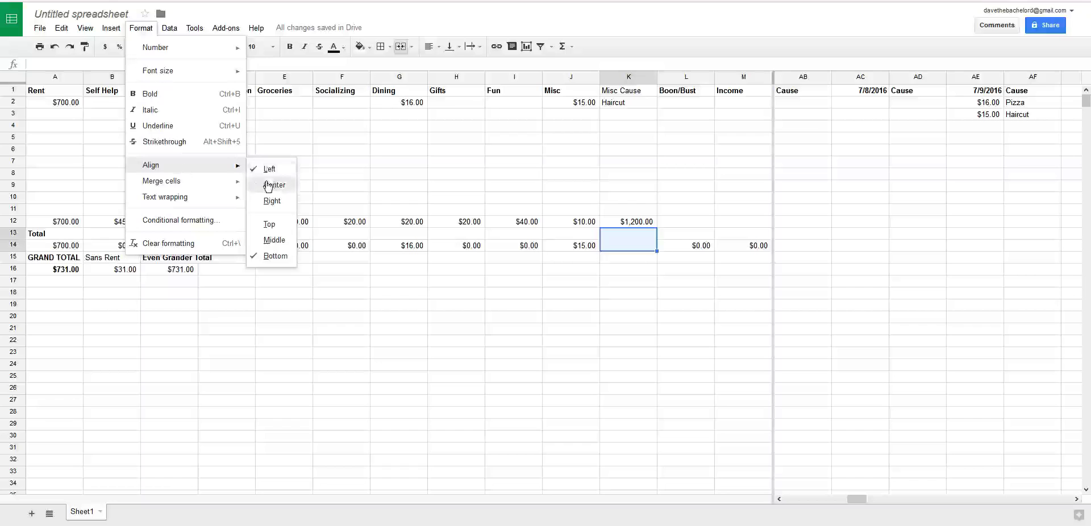
{"action": "left_click", "coordinate": [268, 186]}
Align the merged cell K13:K14 to the right horizontally and to the middle vertically
{"action": "left_click", "coordinate": [141, 27]}
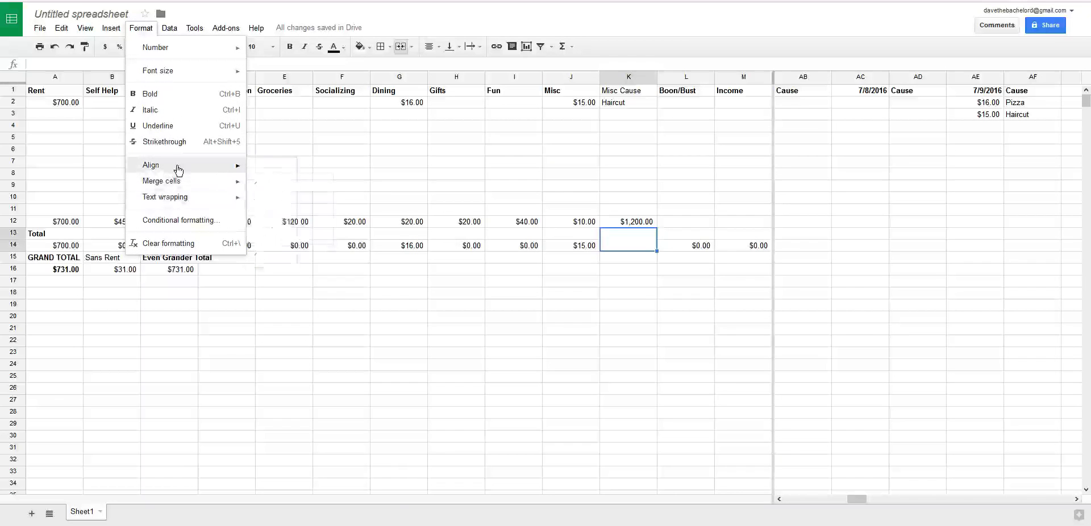
{"action": "mouse_move", "coordinate": [178, 170]}
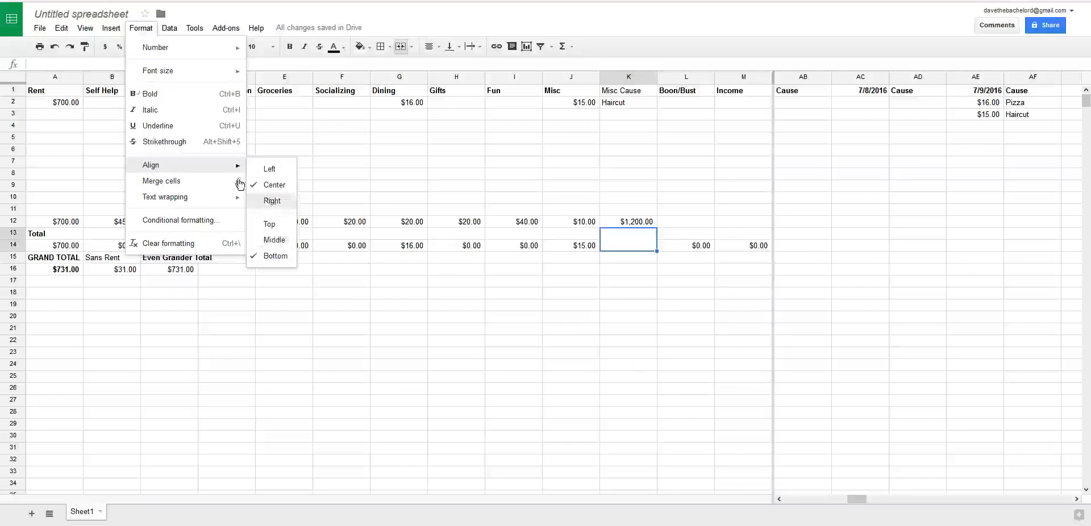
{"action": "left_click", "coordinate": [271, 200]}
{"action": "left_click", "coordinate": [130, 32]}
{"action": "mouse_move", "coordinate": [166, 165]}
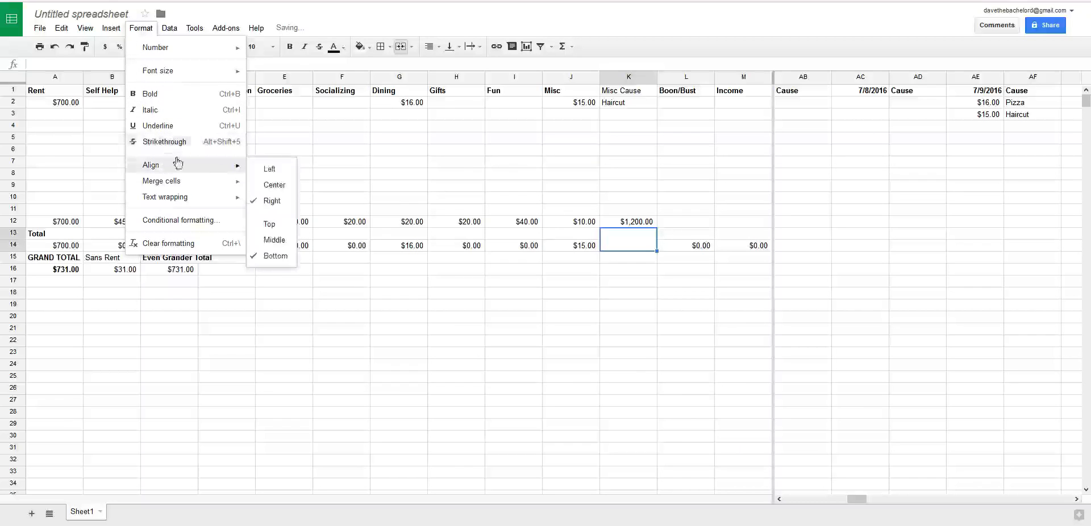
{"action": "left_click", "coordinate": [266, 239]}
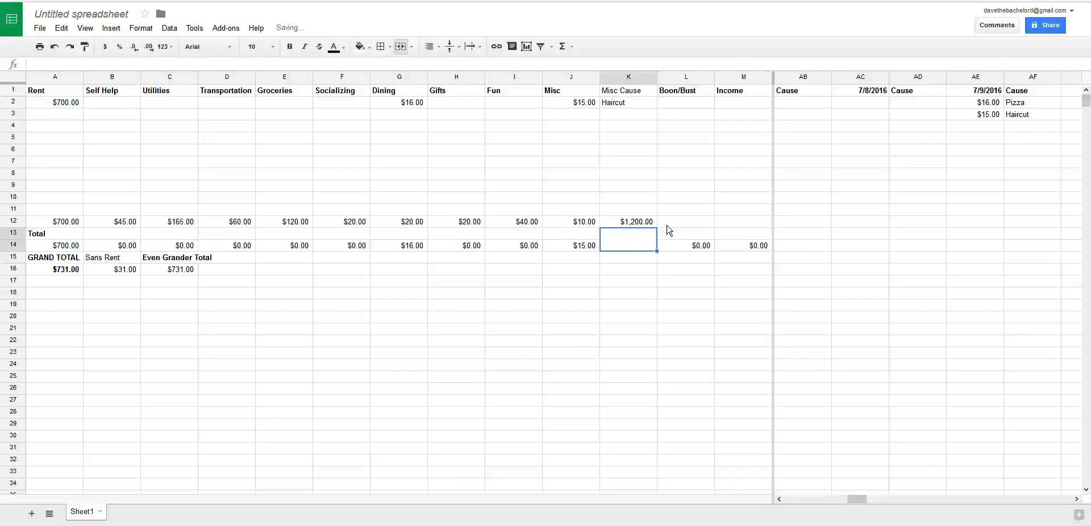
Enter the italic label Total Unexpected Gains/Losses: in the merged cell K13:K14
{"action": "key", "text": "ctrl+i"}
{"action": "type", "text": "Total Unexpec"}
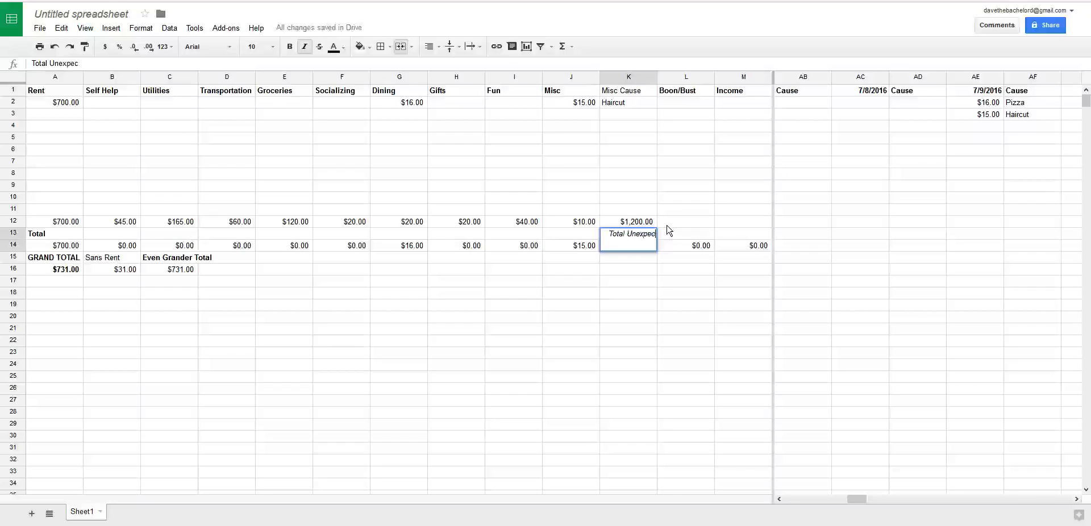
{"action": "type", "text": "ted Gains/Losses:"}
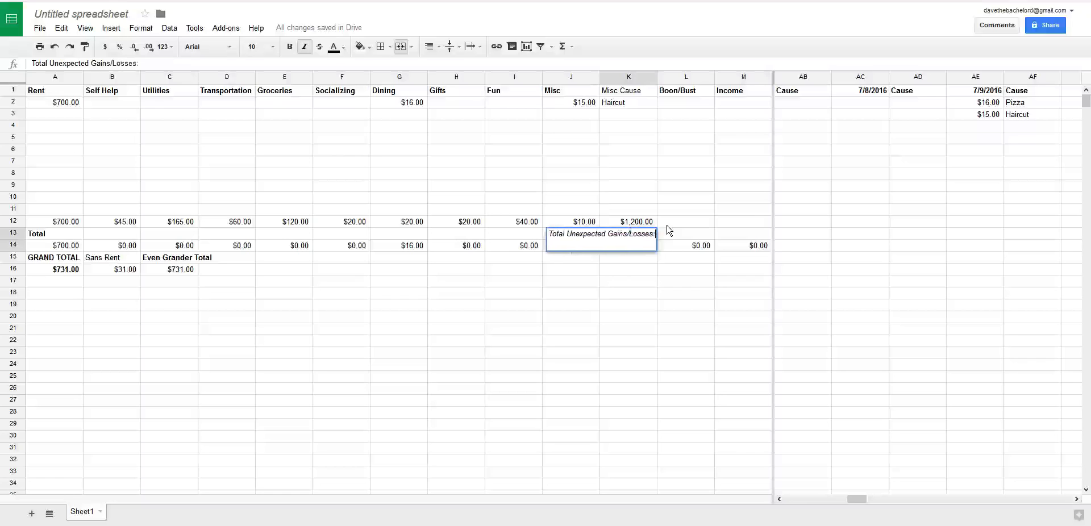
{"action": "key", "text": "Return"}
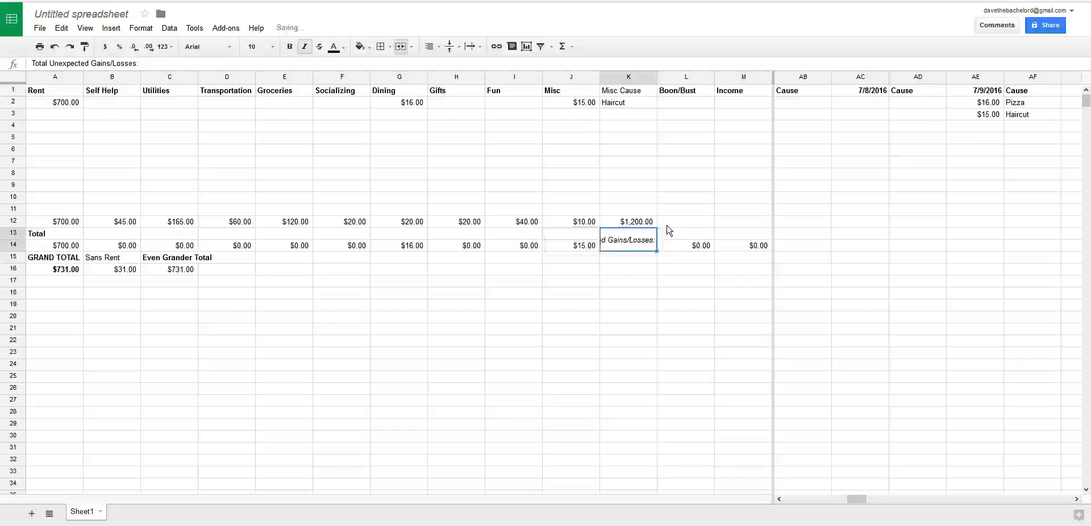
Wrap the text in the merged cell K13:K14, and narrow column J and widen column K so the label fits on two lines
{"action": "left_click", "coordinate": [141, 27]}
{"action": "mouse_move", "coordinate": [187, 197]}
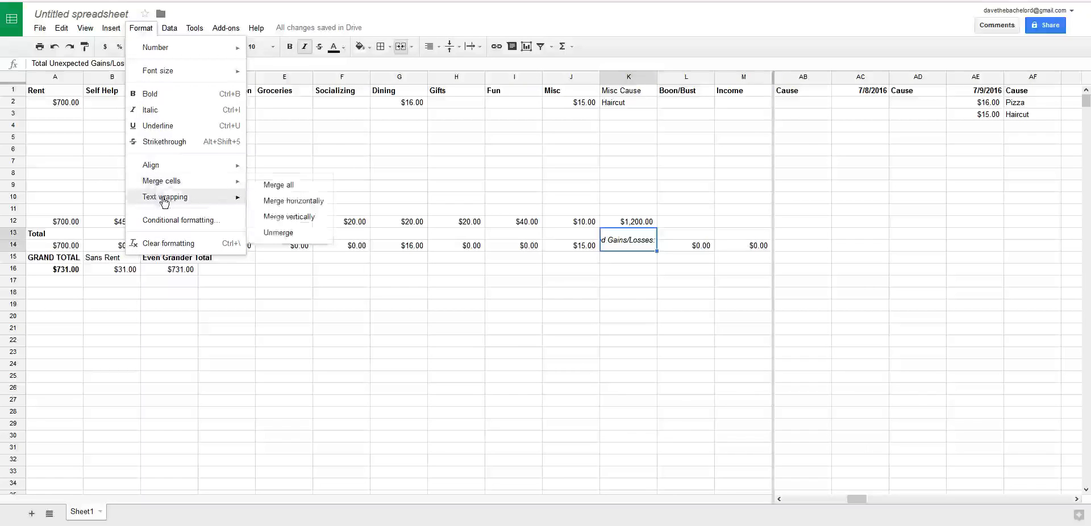
{"action": "left_click", "coordinate": [284, 224]}
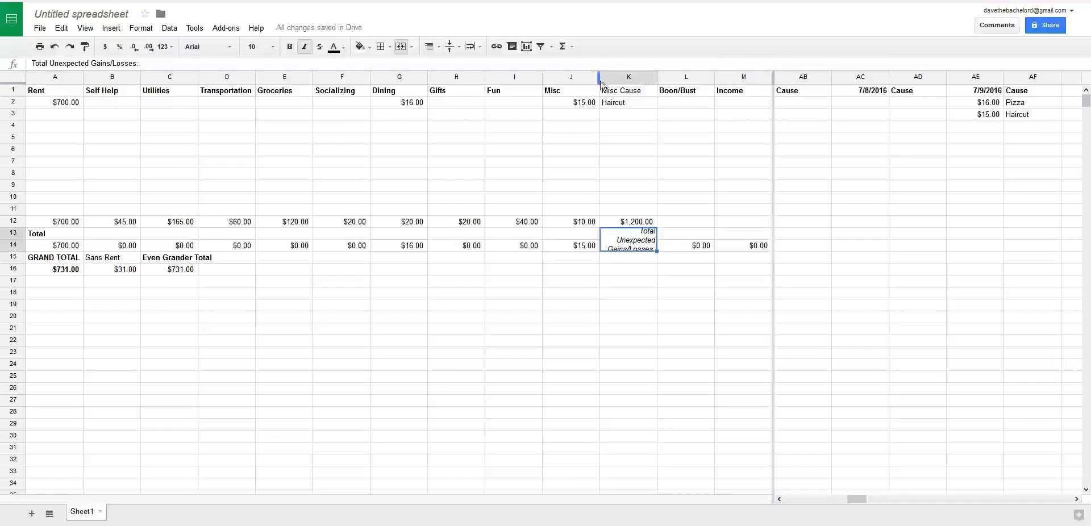
{"action": "left_click_drag", "start_coordinate": [599, 79], "coordinate": [647, 78]}
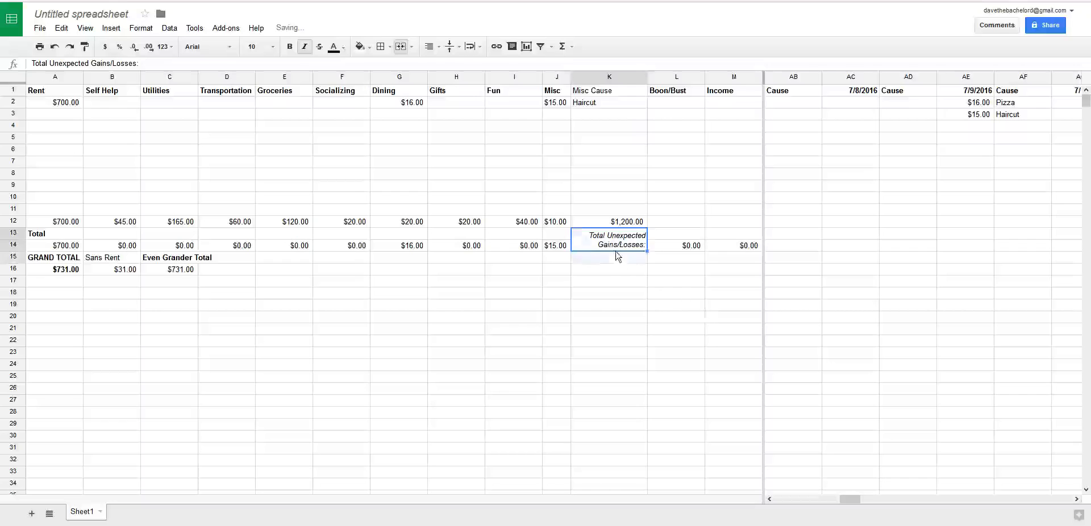
Enter the italic label (Excluding B/B): in cell K15 and the label (With B/B): in cell K16
{"action": "left_click", "coordinate": [616, 293]}
{"action": "left_click", "coordinate": [610, 259]}
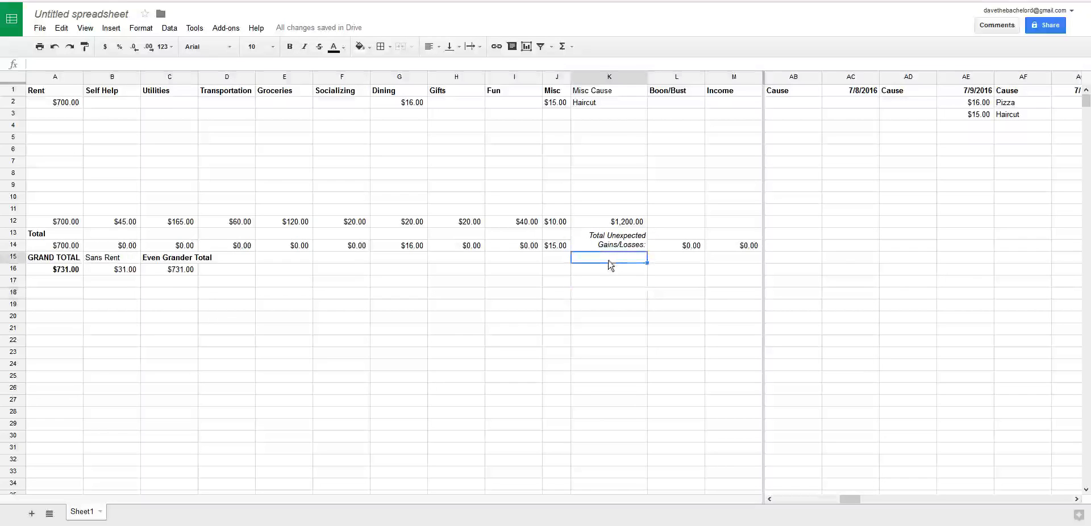
{"action": "key", "text": "ctrl+i"}
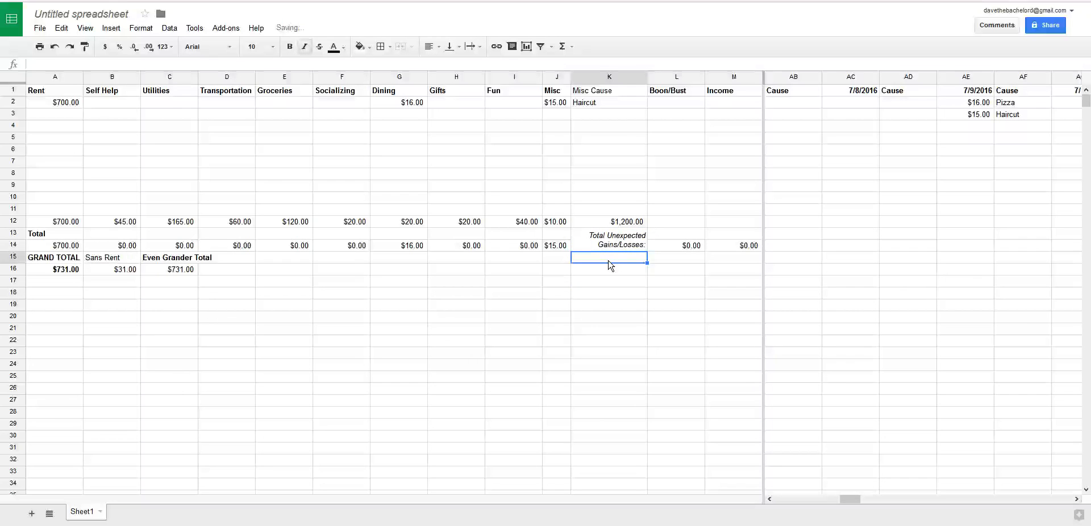
{"action": "type", "text": "("}
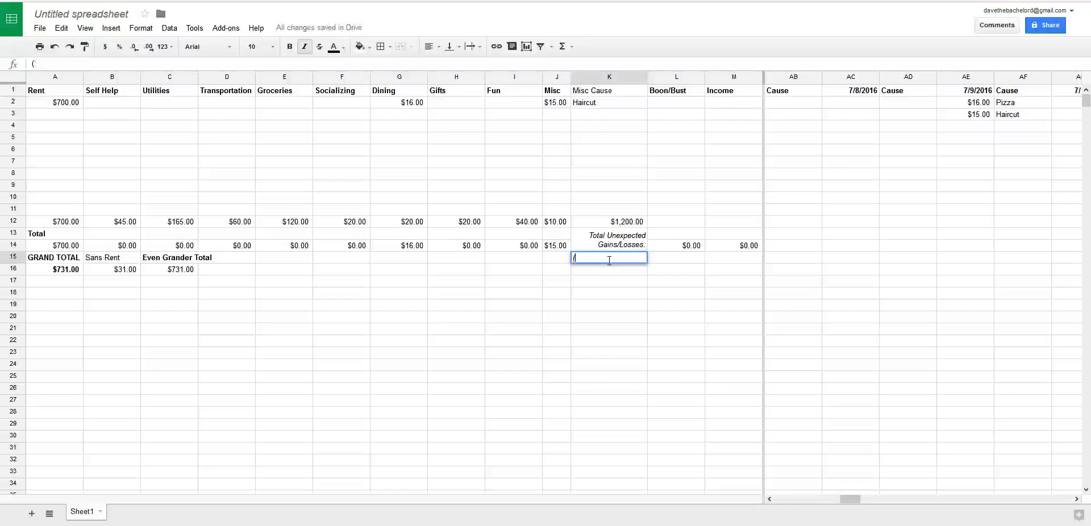
{"action": "type", "text": "Excluding B/B):"}
{"action": "key", "text": "Return"}
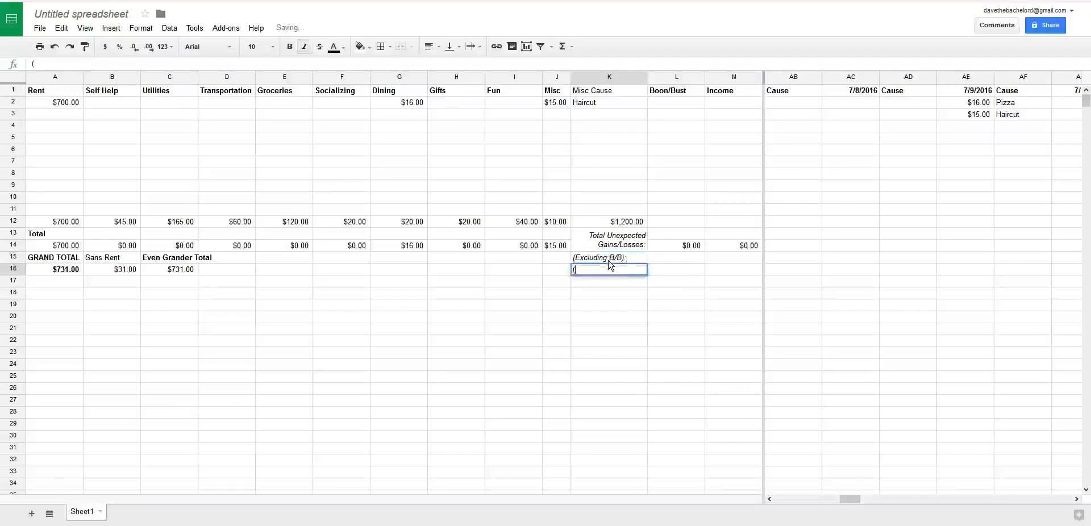
{"action": "type", "text": "(With B/B):"}
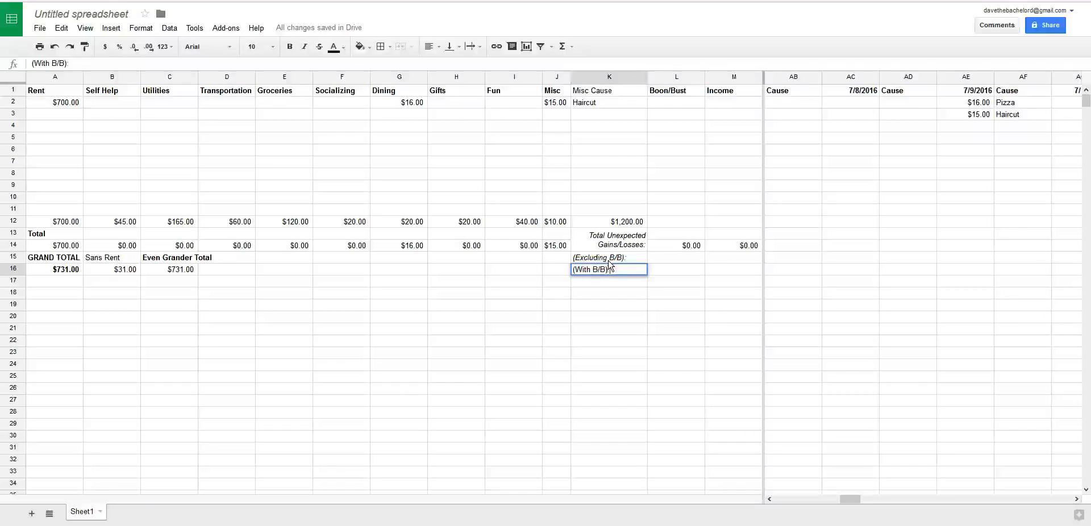
{"action": "key", "text": "Return"}
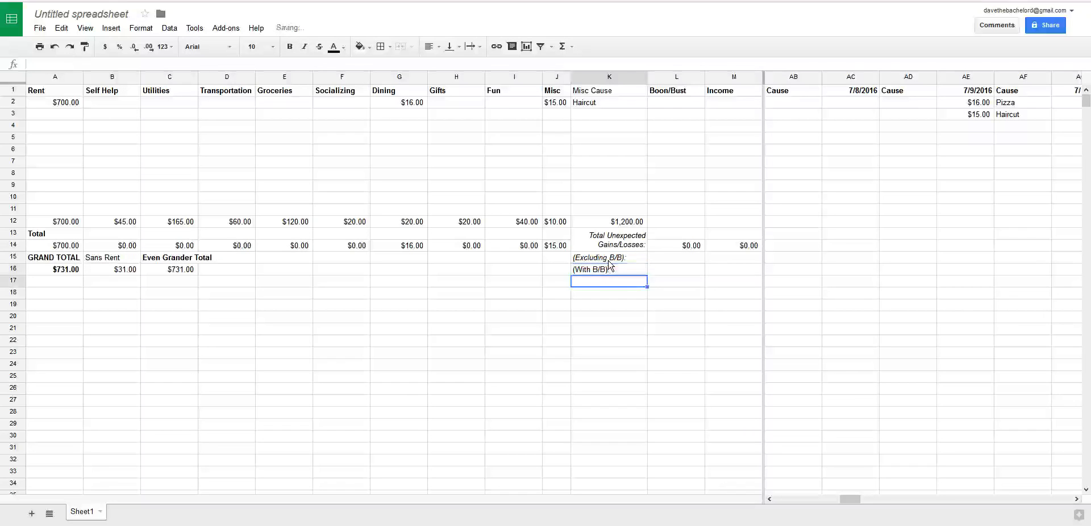
Try bold formatting on the (With B/B): label in cell K16
{"action": "key", "text": "Up"}
{"action": "key", "text": "ctrl+b"}
{"action": "key", "text": "shift+Up"}
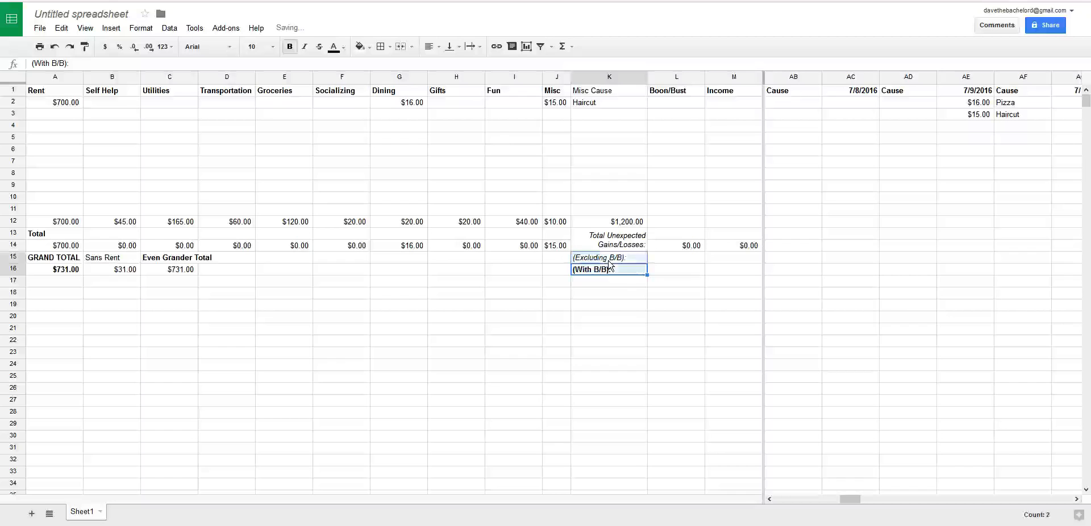
{"action": "key", "text": "ctrl+b"}
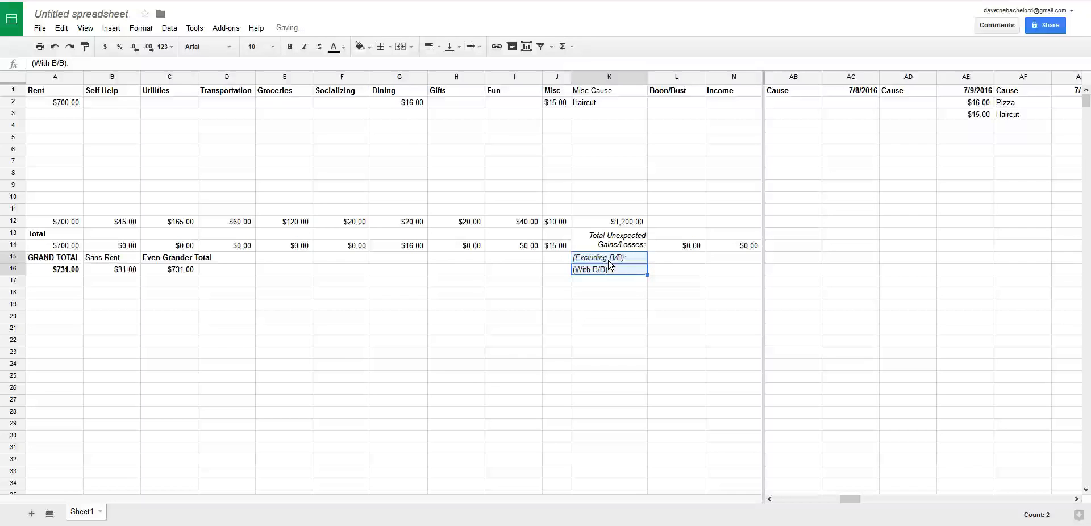
Italicize and right-align the (Excluding B/B): and (With B/B): labels in cells K15:K16
{"action": "key", "text": "ctrl+o"}
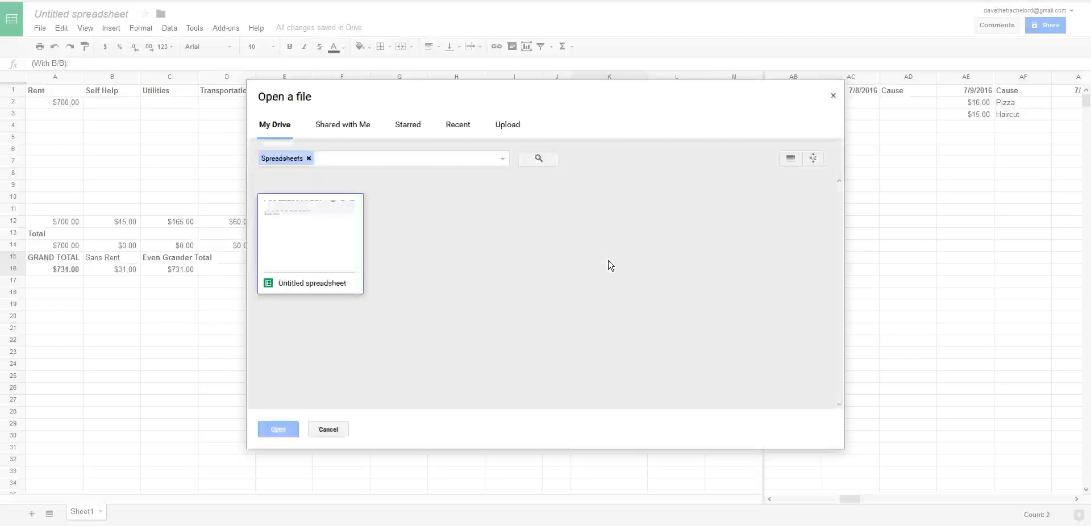
{"action": "key", "text": "Escape"}
{"action": "key", "text": "ctrl+i"}
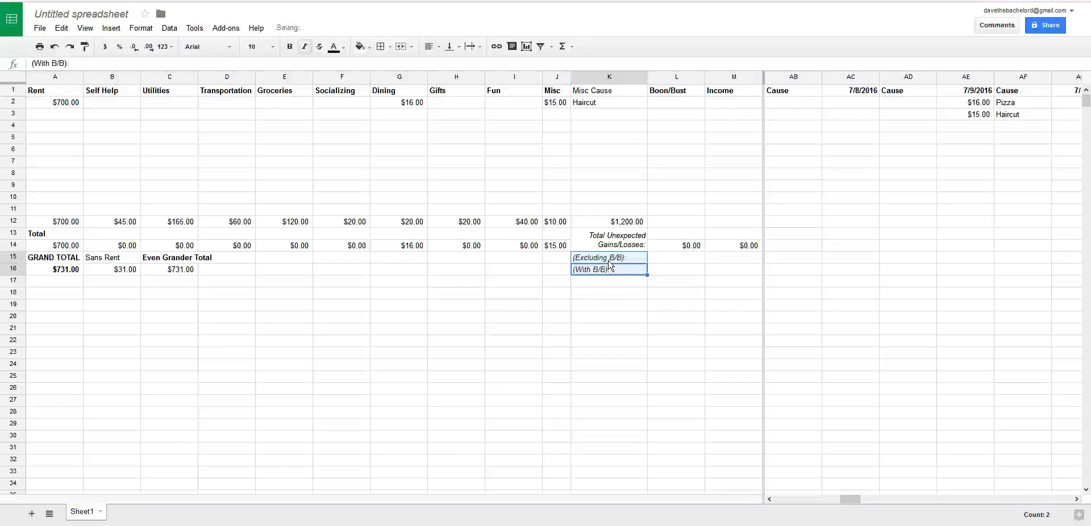
{"action": "left_click", "coordinate": [141, 28]}
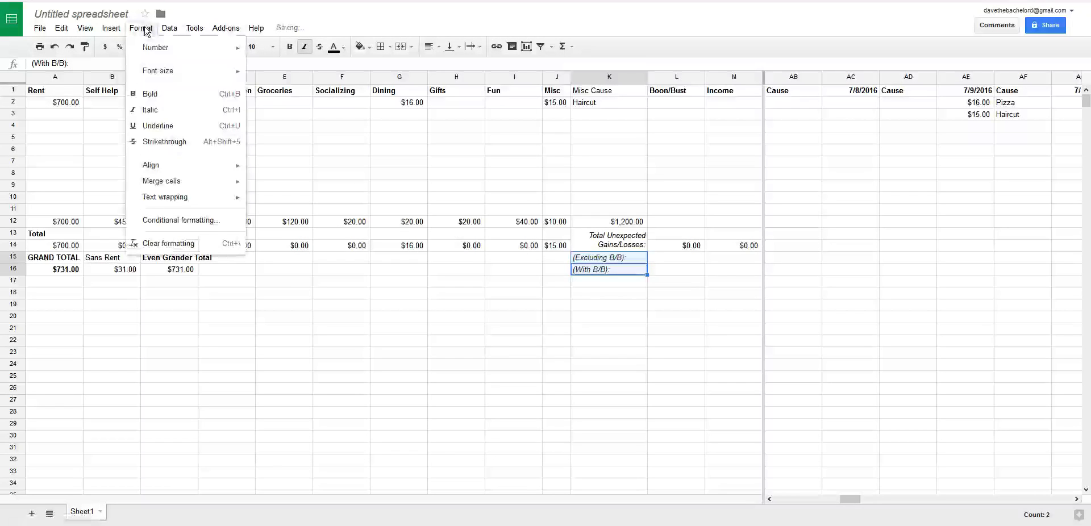
{"action": "mouse_move", "coordinate": [205, 167]}
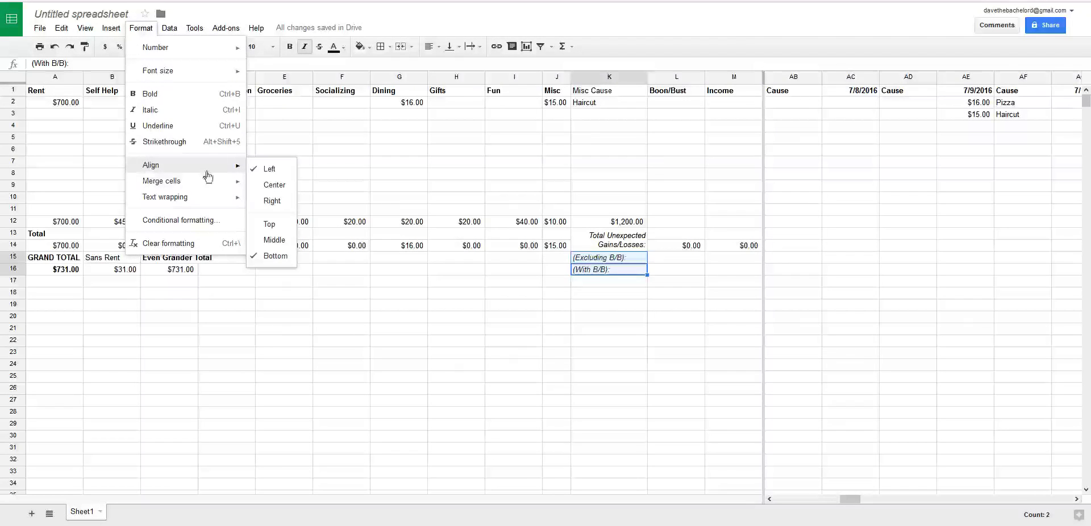
{"action": "left_click", "coordinate": [281, 202]}
{"action": "left_click", "coordinate": [637, 353]}
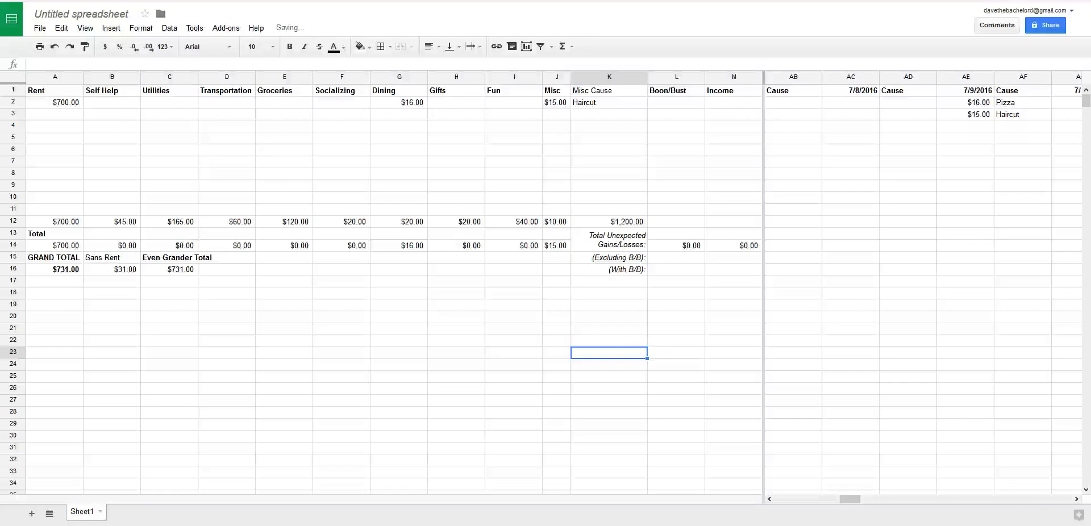
Enter the bold italic label Net Profit: in cell L15
{"action": "left_click", "coordinate": [683, 260]}
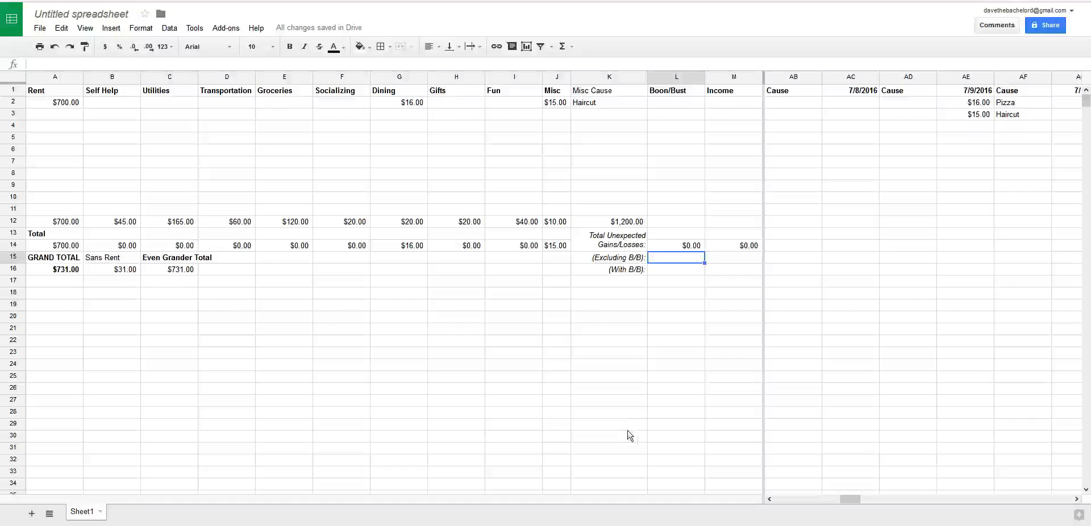
{"action": "key", "text": "ctrl+i"}
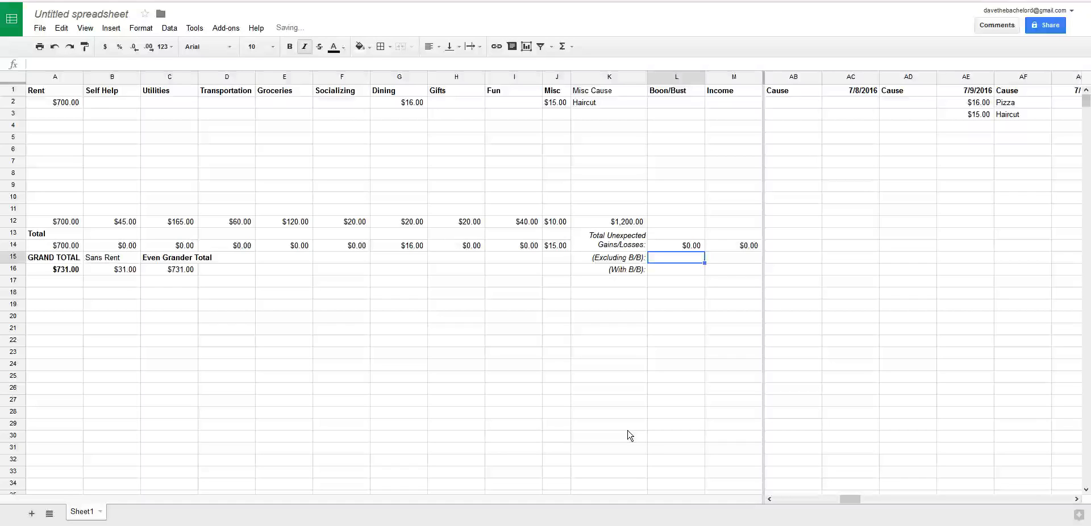
{"action": "key", "text": "ctrl+i"}
{"action": "key", "text": "ctrl+b"}
{"action": "type", "text": "N"}
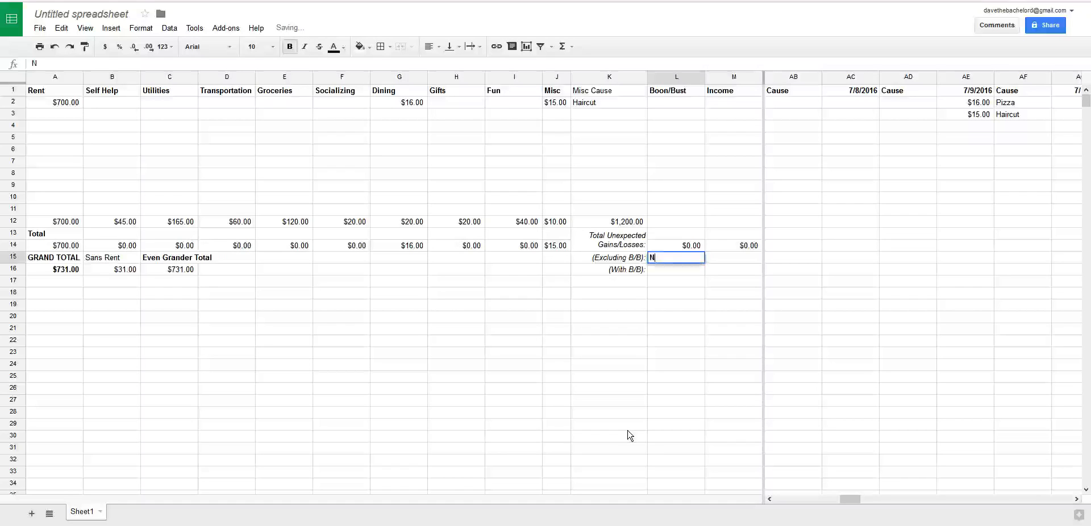
{"action": "key", "text": "ctrl+i"}
{"action": "type", "text": "N"}
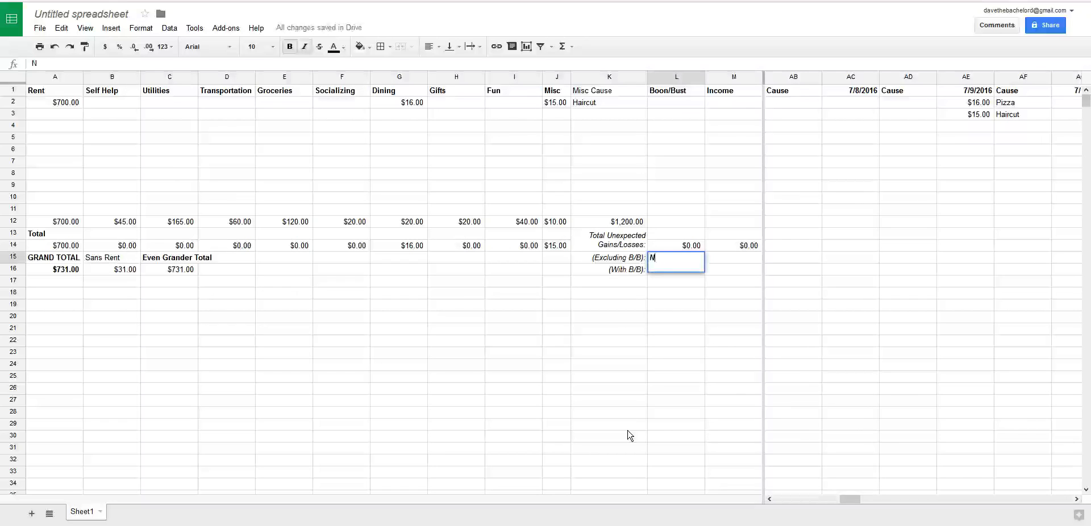
{"action": "type", "text": "et Profit:"}
{"action": "key", "text": "Return"}
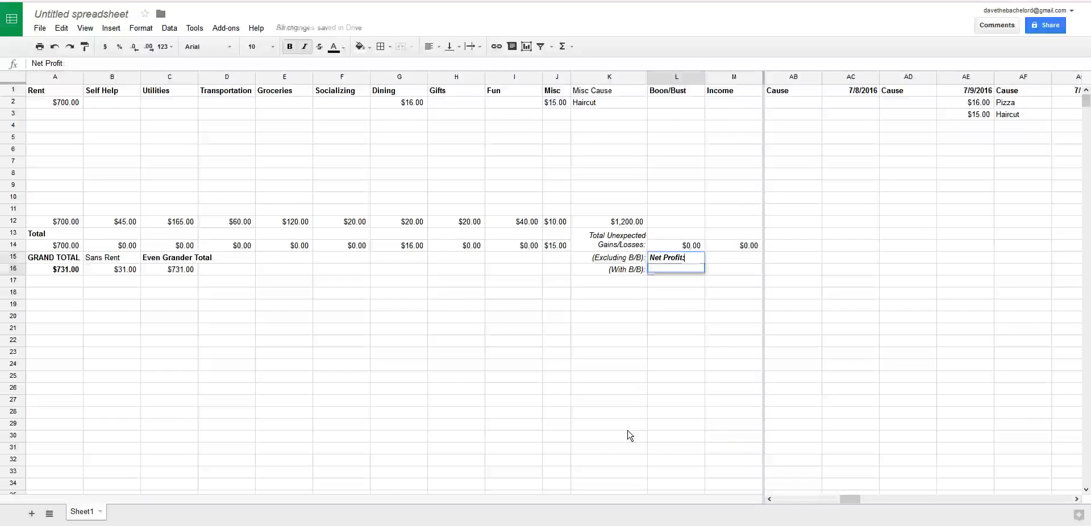
{"action": "key", "text": "Up"}
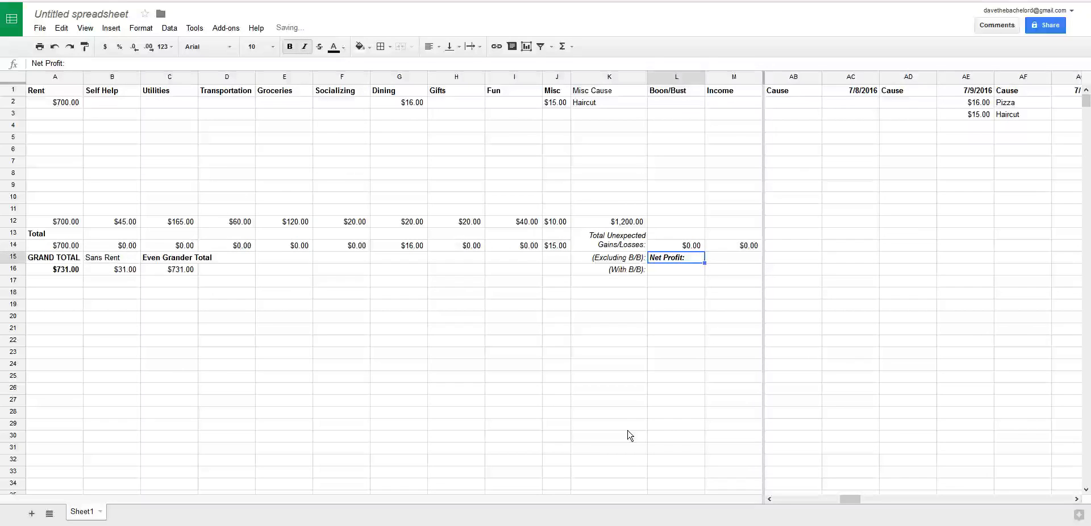
Calculate the net profit excluding B/B in cell M15 as total income M14 minus grand total A16
{"action": "left_click", "coordinate": [717, 259]}
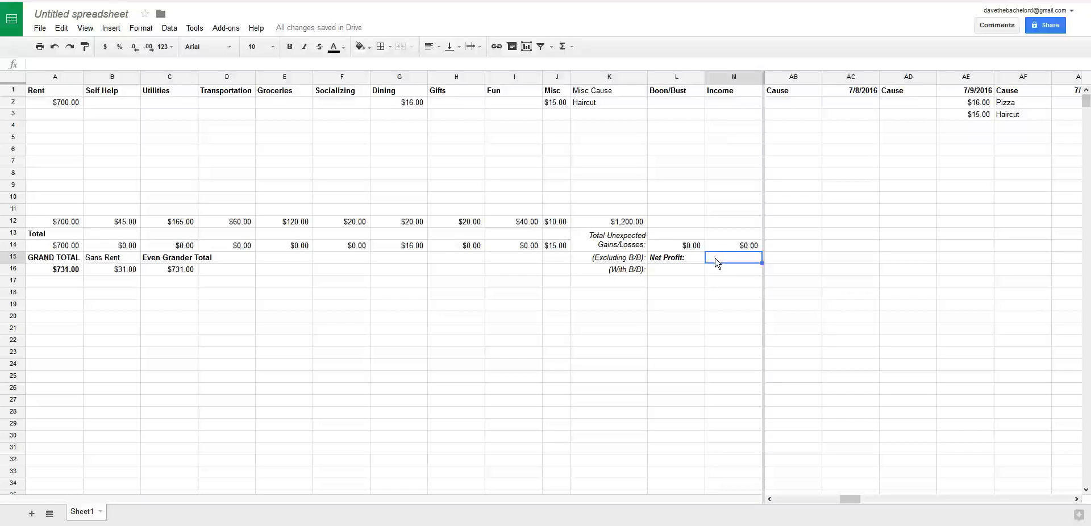
{"action": "type", "text": "="}
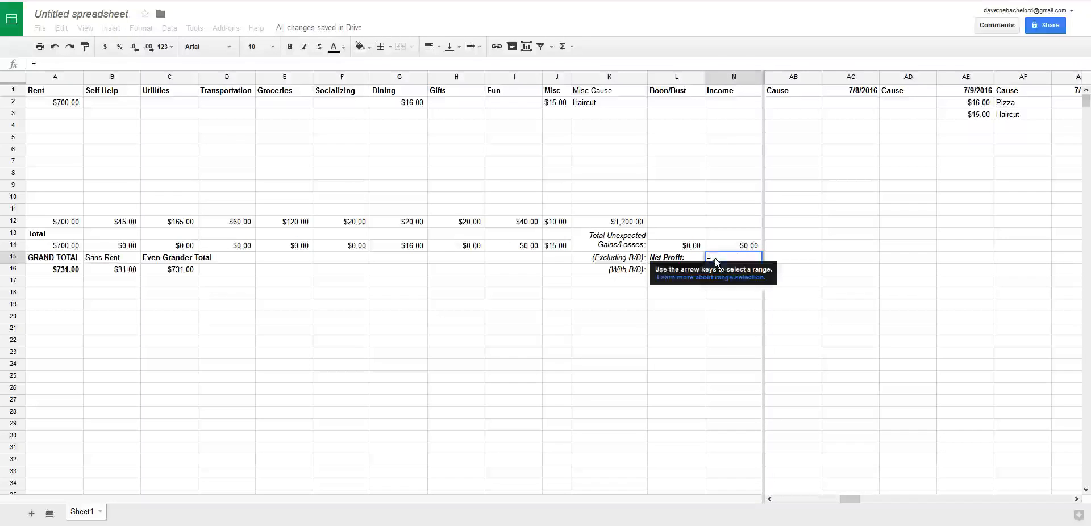
{"action": "left_click", "coordinate": [741, 250]}
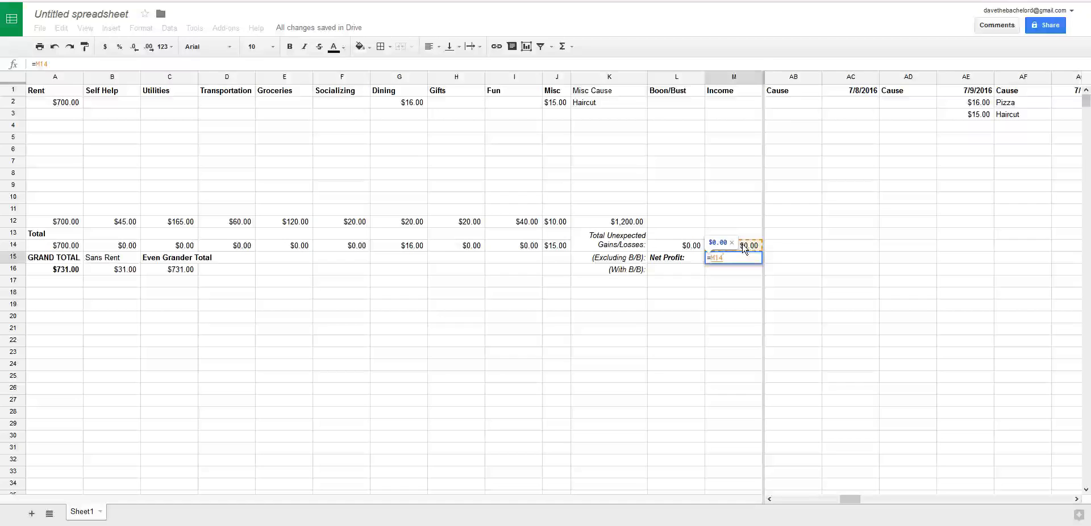
{"action": "type", "text": "-"}
{"action": "left_click", "coordinate": [55, 269]}
{"action": "key", "text": "Return"}
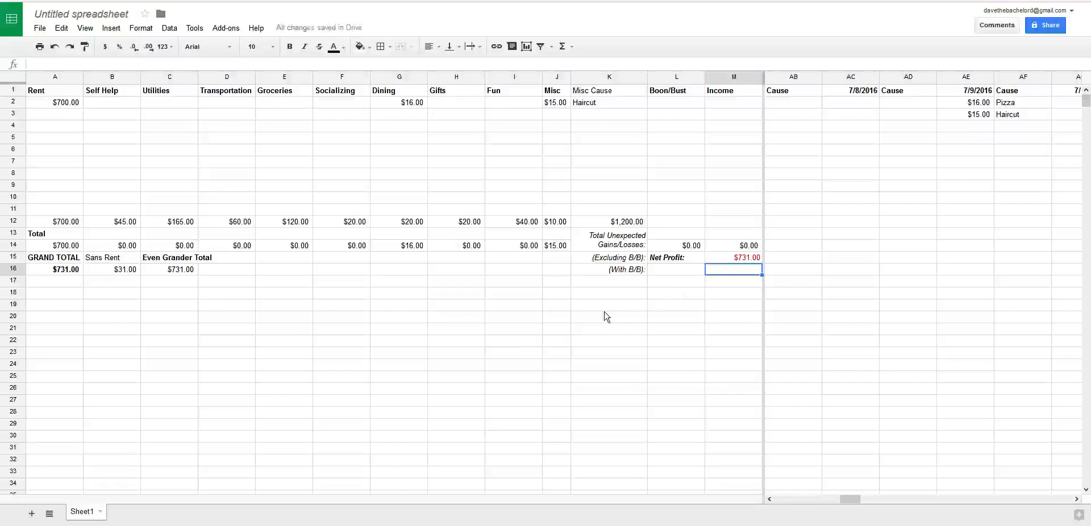
Try the formula =M15+K15 for the net profit with B/B in cell M16, and clear it
{"action": "type", "text": "="}
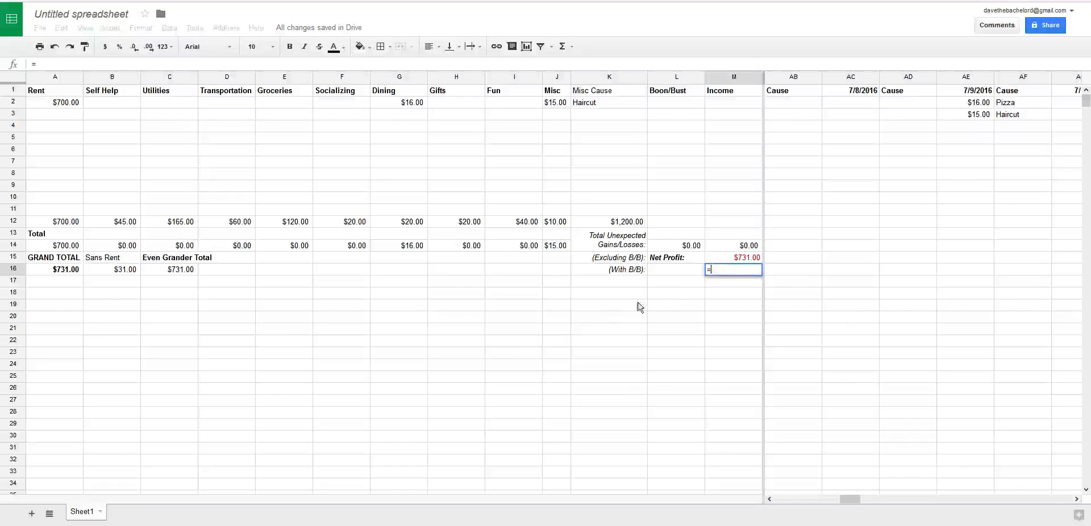
{"action": "left_click", "coordinate": [755, 260]}
{"action": "type", "text": "+"}
{"action": "left_click", "coordinate": [588, 257]}
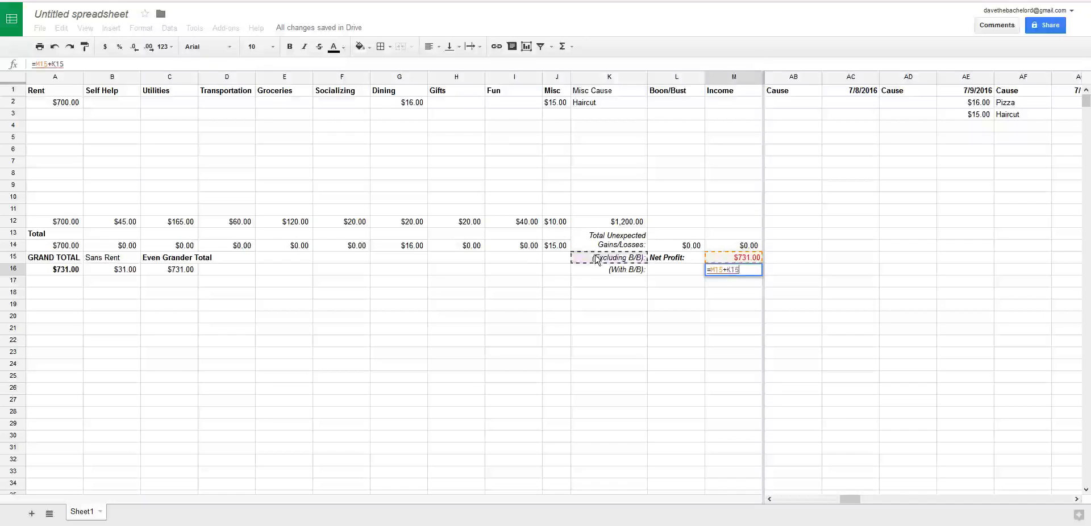
{"action": "key", "text": "Return"}
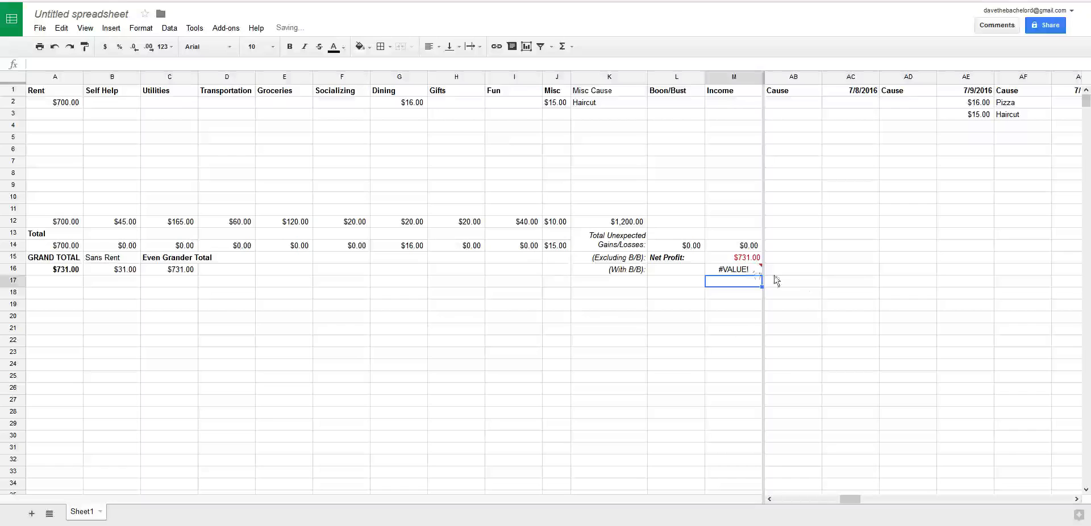
{"action": "left_click", "coordinate": [746, 271]}
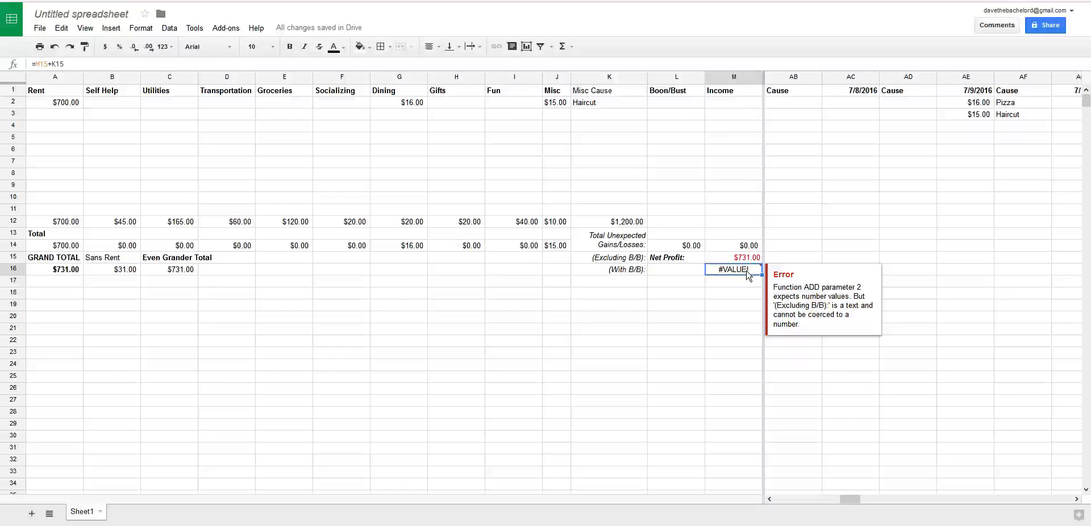
{"action": "key", "text": "Delete"}
Calculate the net profit with B/B in cell M16 using the formula =M15+L14
{"action": "type", "text": "="}
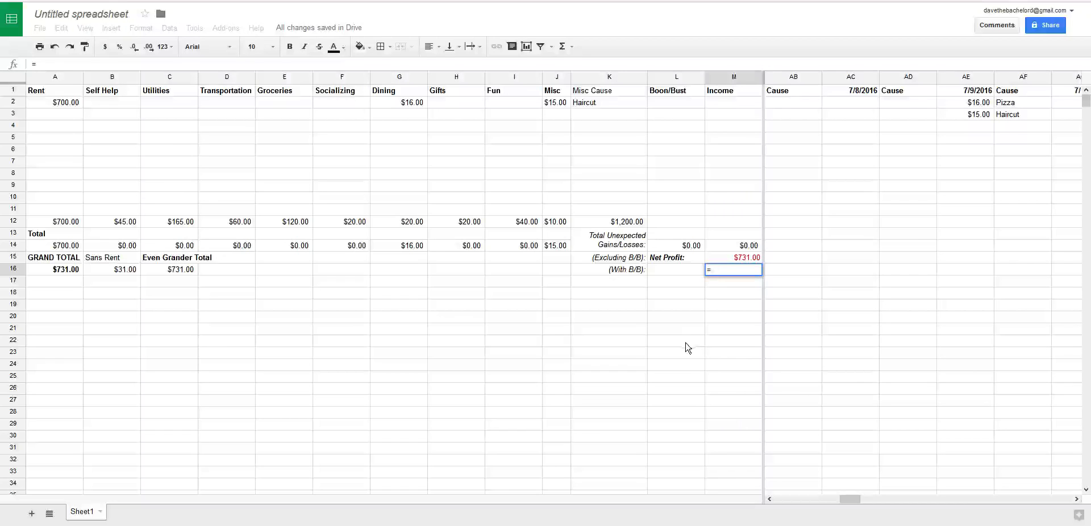
{"action": "left_click", "coordinate": [720, 258]}
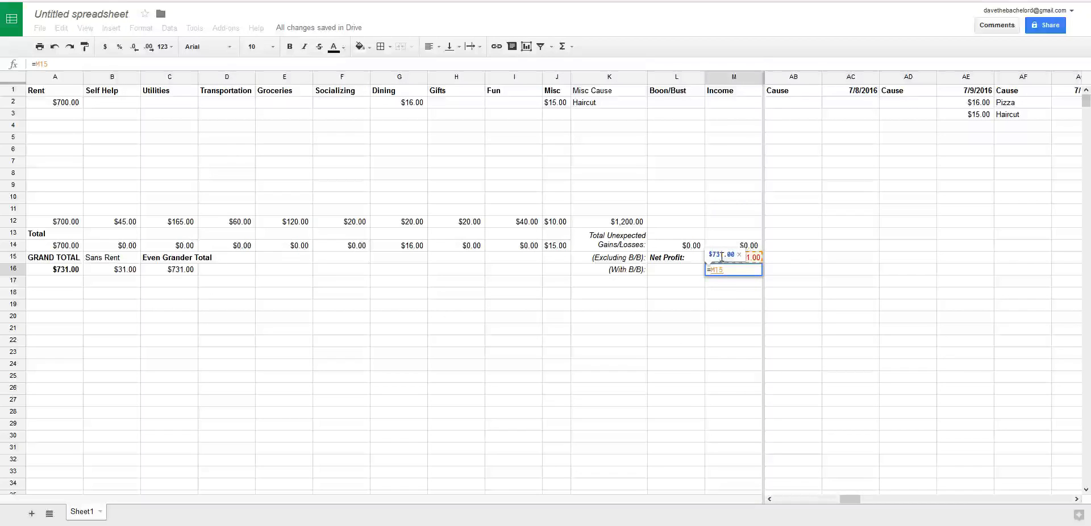
{"action": "type", "text": "+"}
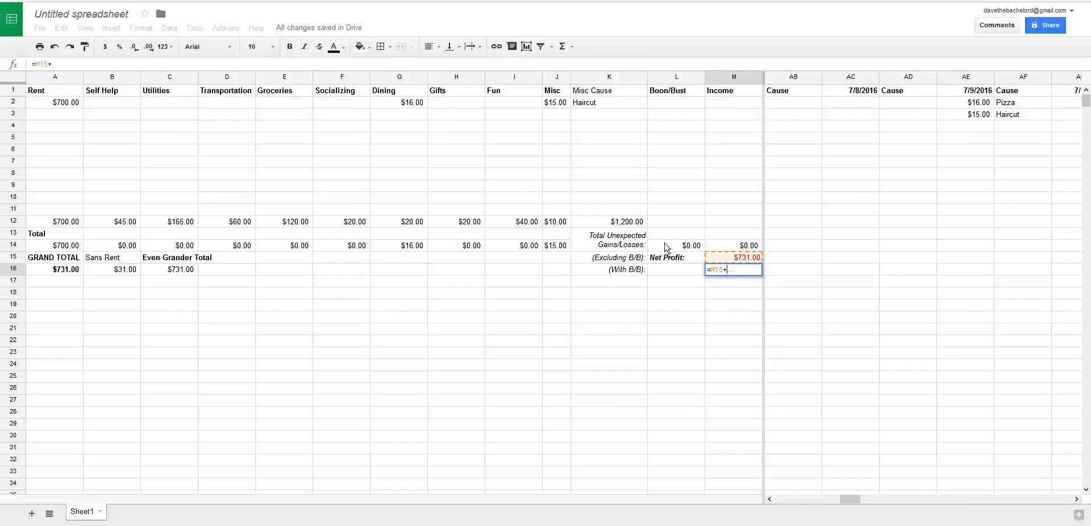
{"action": "left_click", "coordinate": [667, 249]}
{"action": "key", "text": "Return"}
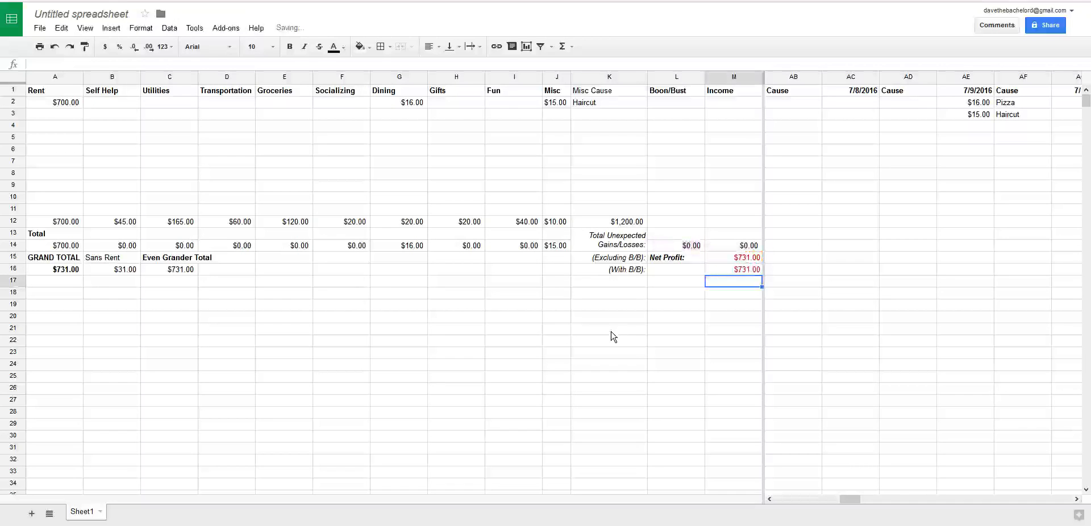
{"action": "left_click", "coordinate": [611, 331]}
{"action": "left_click", "coordinate": [725, 271]}
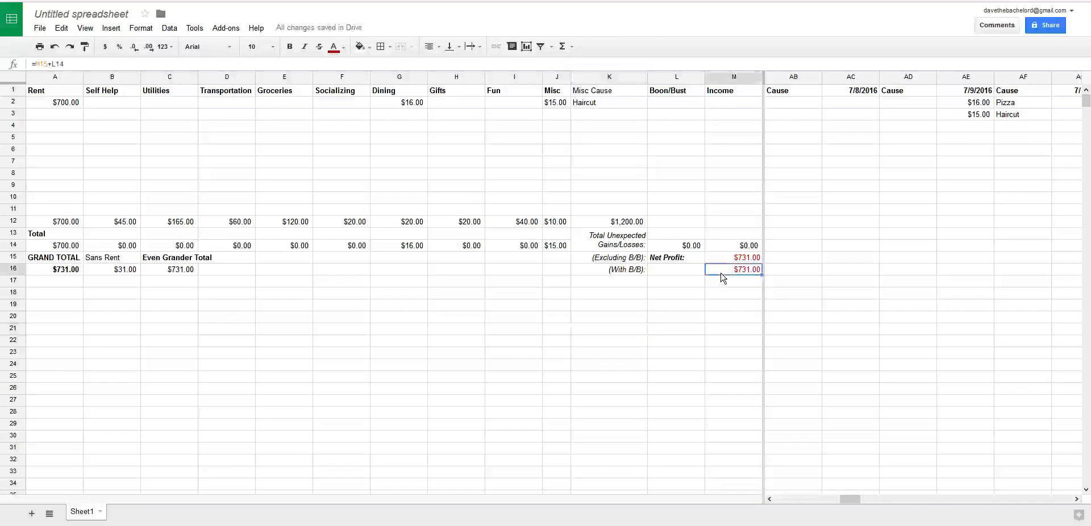
{"action": "left_click", "coordinate": [874, 380]}
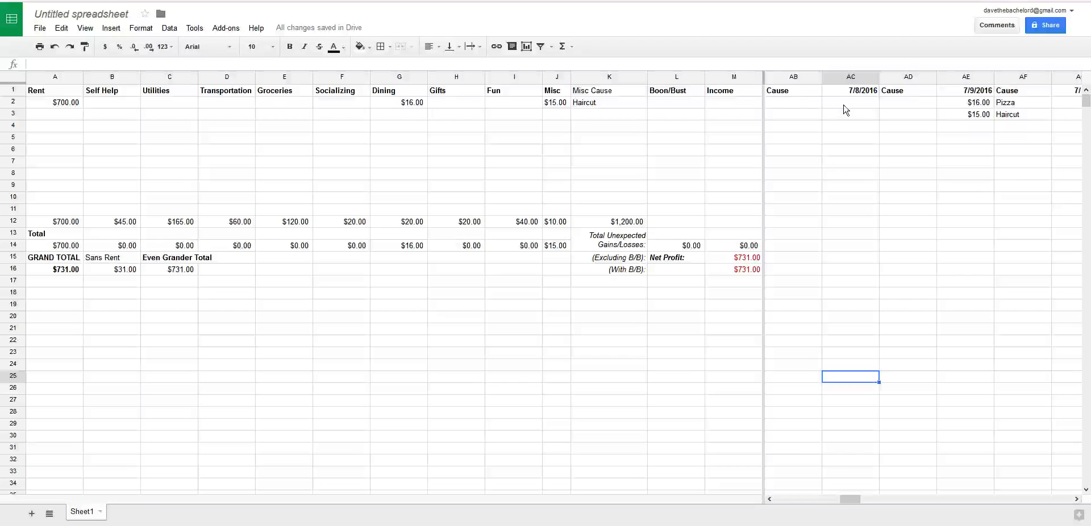
Record a sample amount of 20 under 7/15/2016 in cell AQ2, with the cause Random in AR2
{"action": "left_click", "coordinate": [959, 151]}
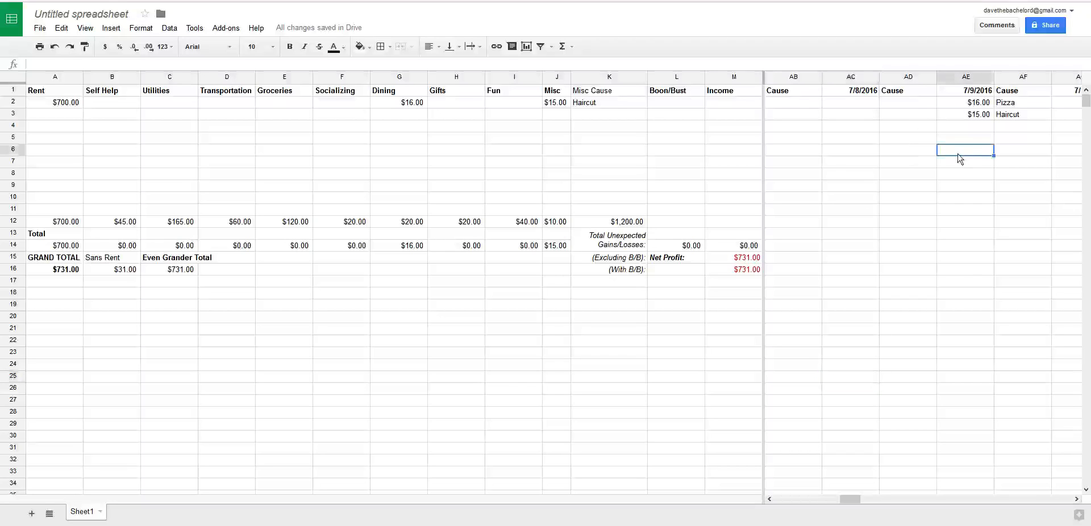
{"action": "key", "text": "Right"}
{"action": "key", "text": "Right"}
{"action": "key", "text": "Right"}
{"action": "key", "text": "Right"}
{"action": "key", "text": "Right"}
{"action": "key", "text": "Right"}
{"action": "key", "text": "Right"}
{"action": "key", "text": "Right"}
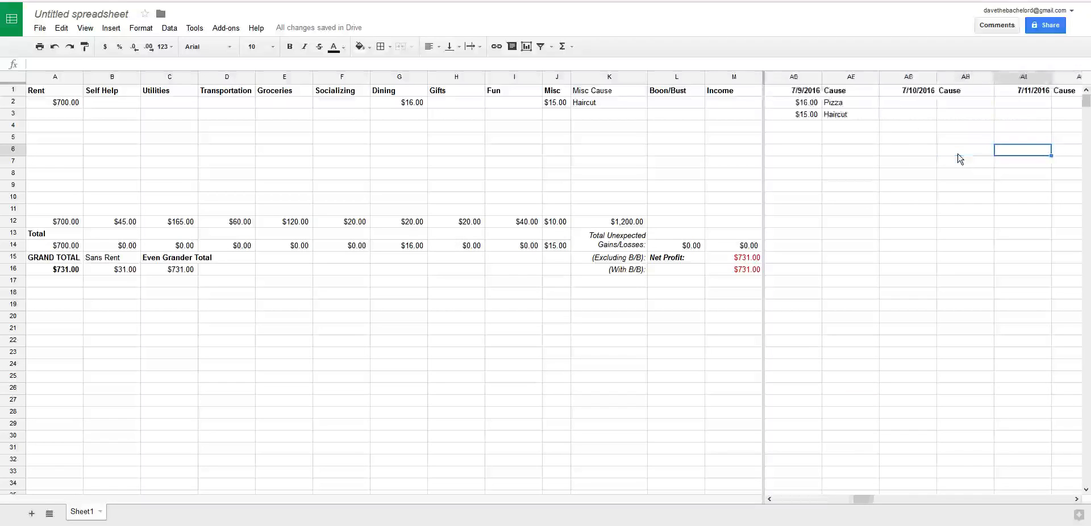
{"action": "key", "text": "Right"}
{"action": "key", "text": "Right"}
{"action": "key", "text": "Right"}
{"action": "key", "text": "Right"}
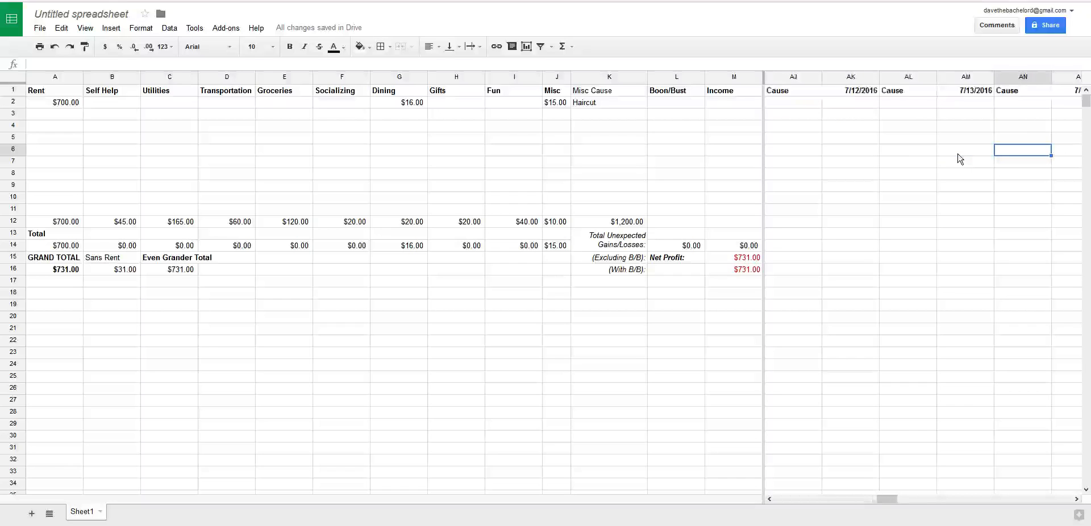
{"action": "key", "text": "Up"}
{"action": "key", "text": "Up"}
{"action": "key", "text": "Up"}
{"action": "key", "text": "Up"}
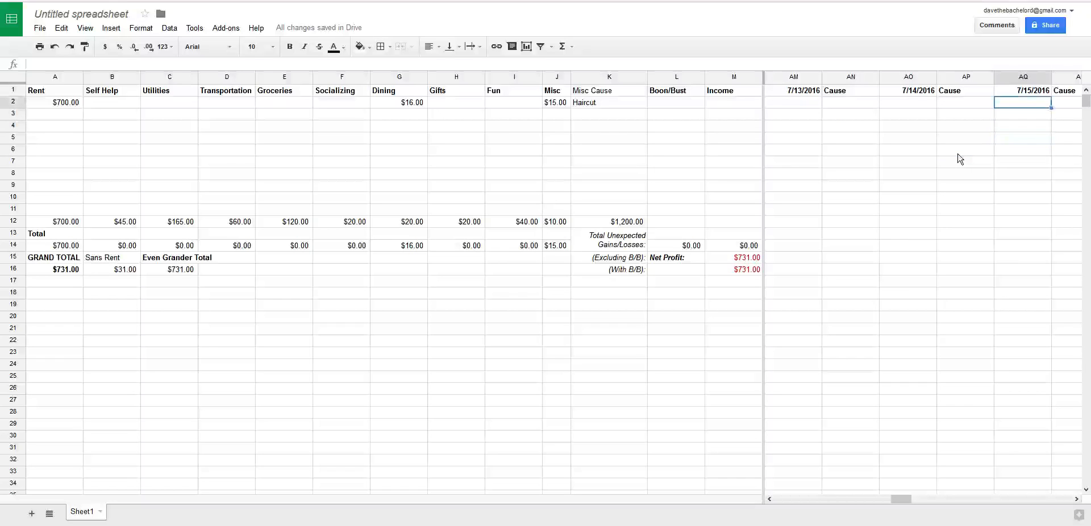
{"action": "type", "text": "20"}
{"action": "key", "text": "Tab"}
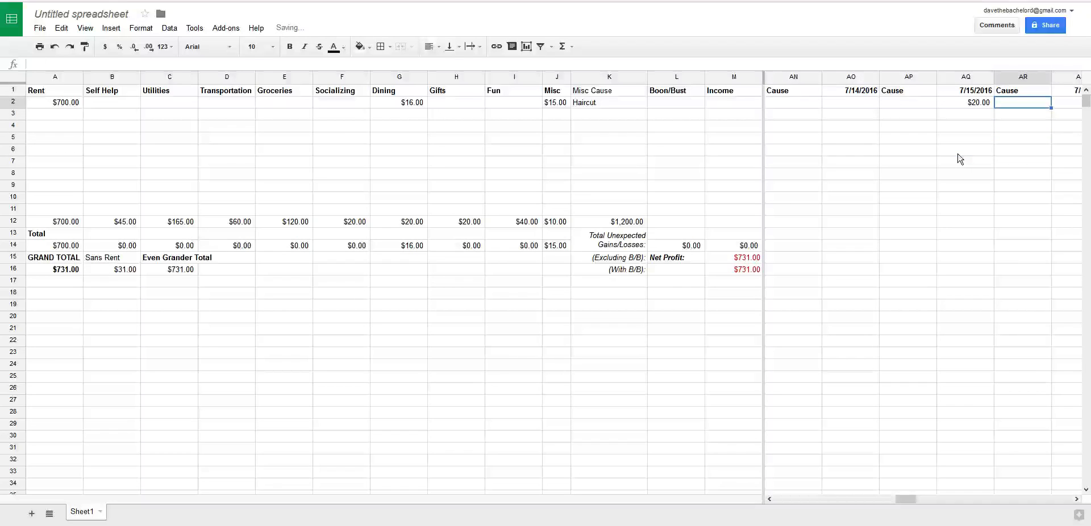
{"action": "type", "text": "Random"}
{"action": "key", "text": "Return"}
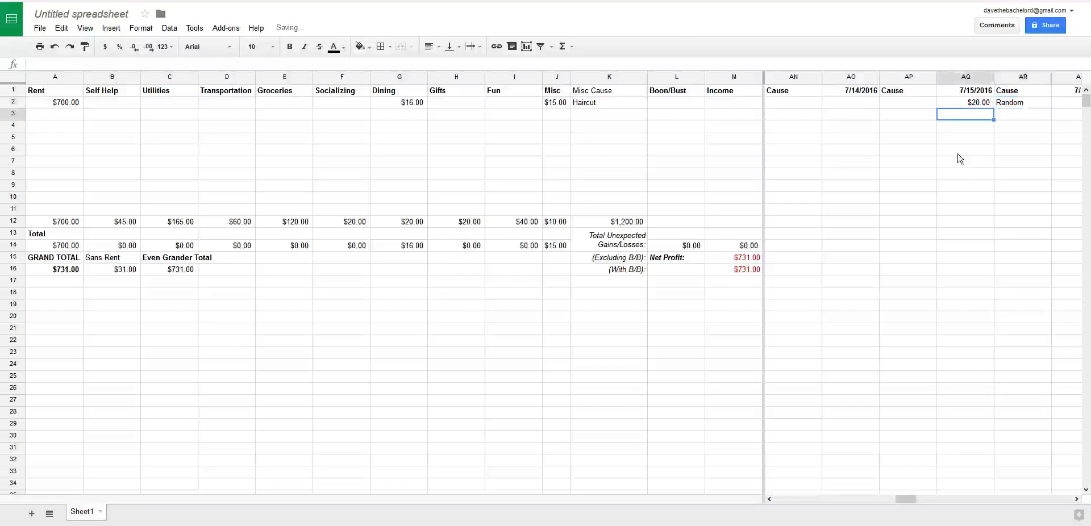
Link the Boon/Bust cell L2 to the 7/15/2016 amount with the formula =AQ2
{"action": "left_click", "coordinate": [658, 107]}
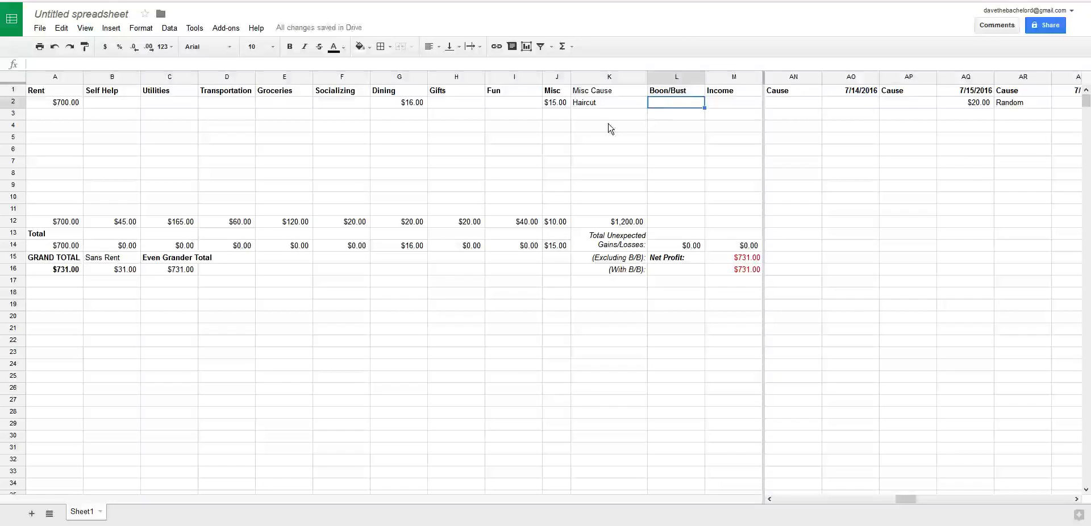
{"action": "type", "text": "="}
{"action": "left_click", "coordinate": [960, 107]}
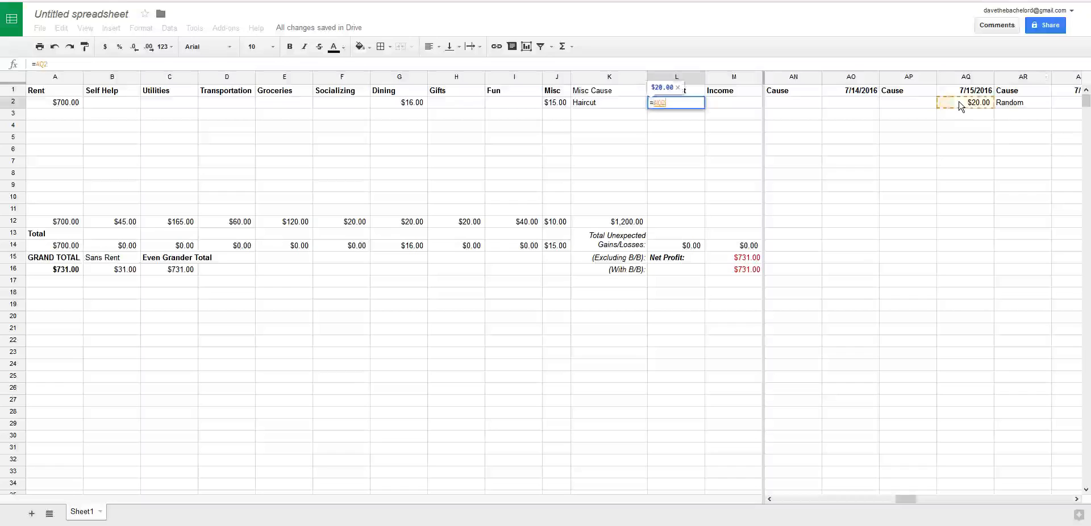
{"action": "key", "text": "Return"}
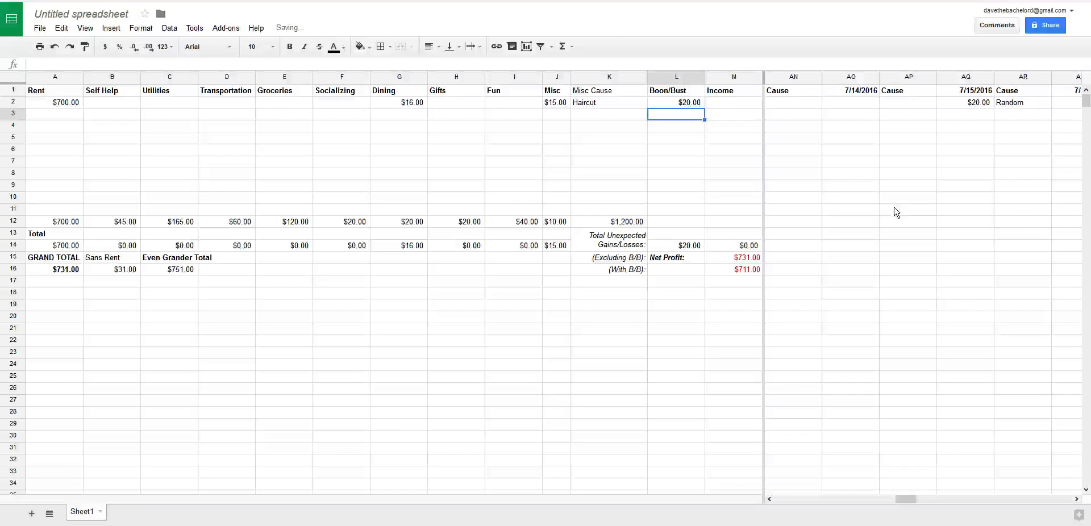
{"action": "left_click", "coordinate": [876, 225]}
{"action": "left_click", "coordinate": [305, 426]}
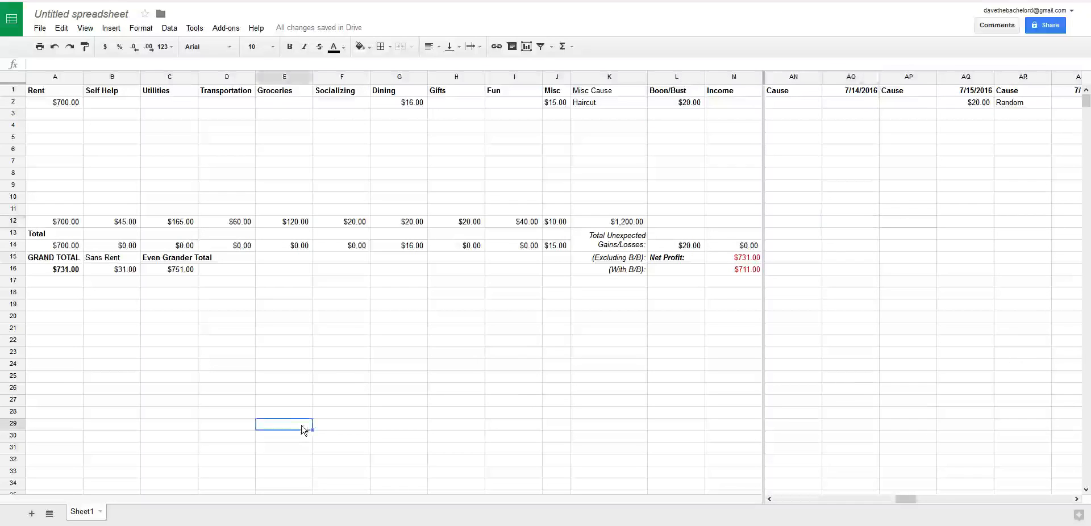
{"action": "left_click", "coordinate": [357, 370]}
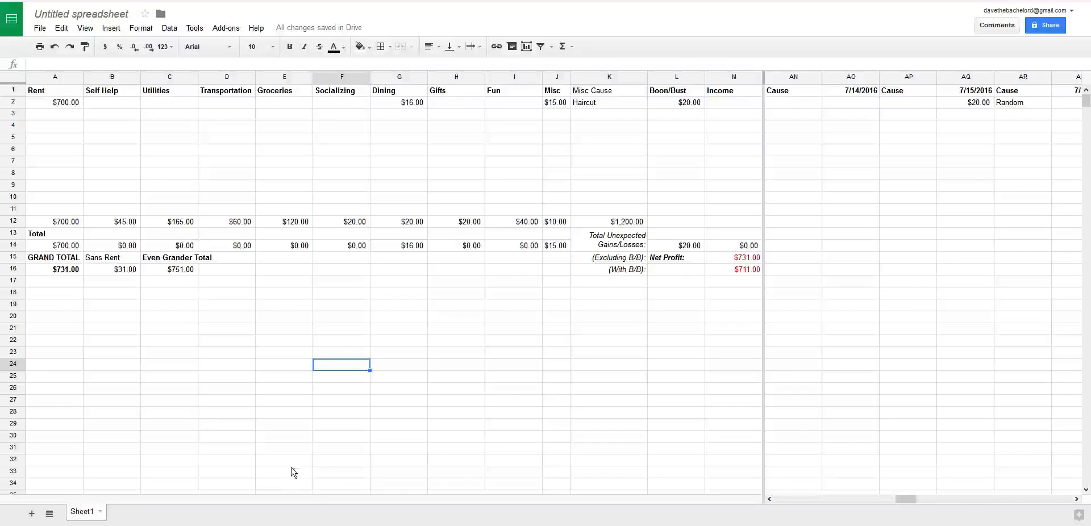
{"action": "left_click", "coordinate": [225, 342]}
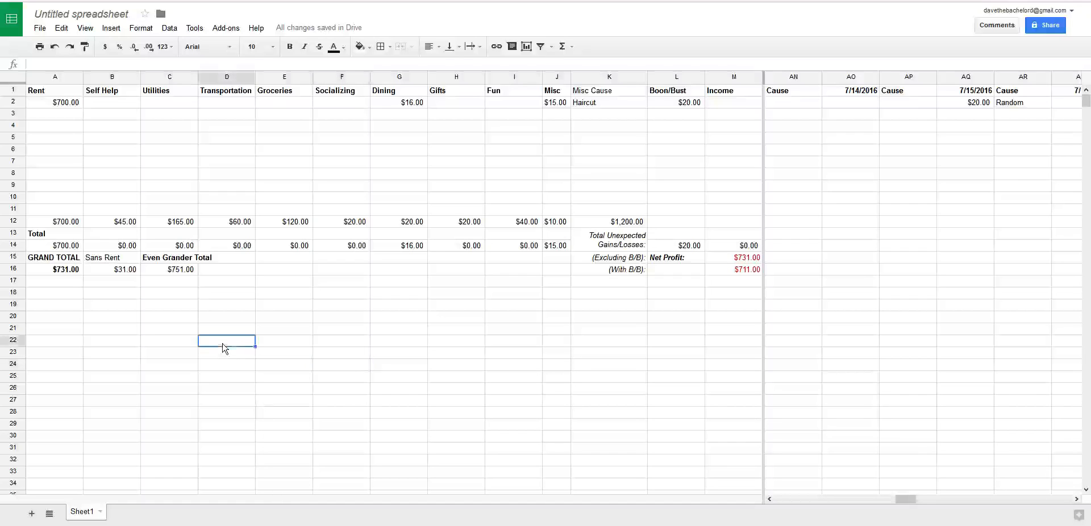
Add a conditional formatting rule to the category totals A14:J14 for values greater than =A12:J12
{"action": "left_click", "coordinate": [36, 251]}
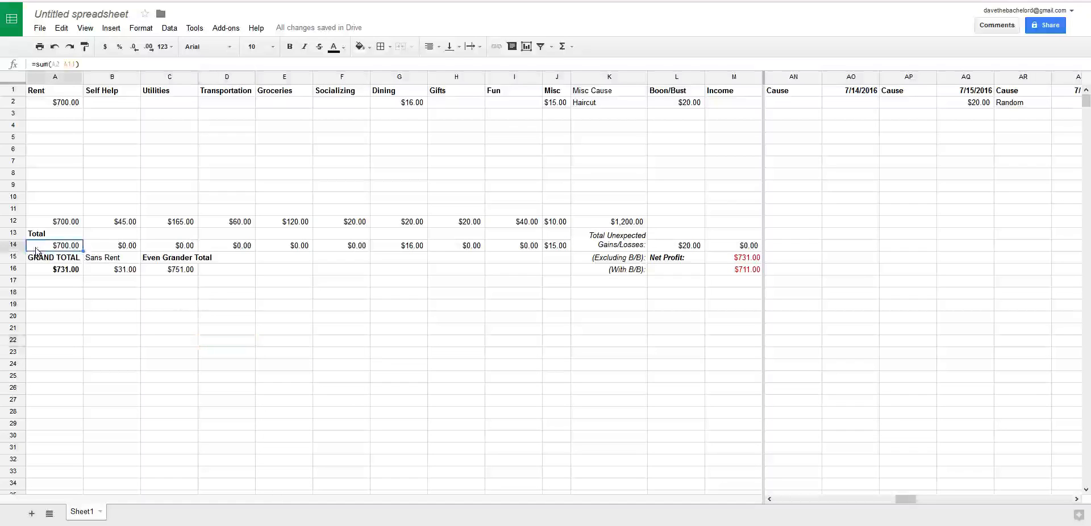
{"action": "left_click", "coordinate": [557, 246], "text": "shift"}
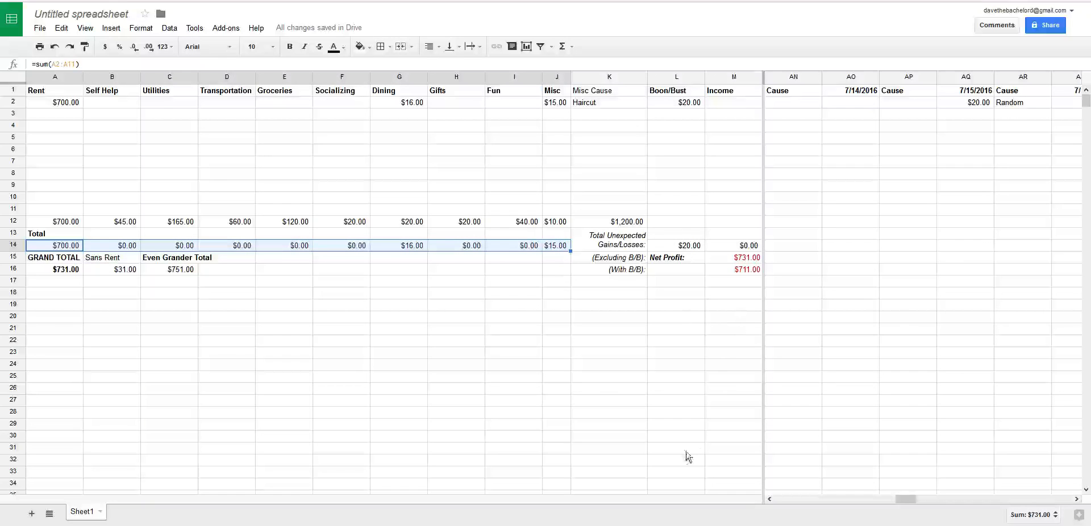
{"action": "left_click", "coordinate": [152, 28]}
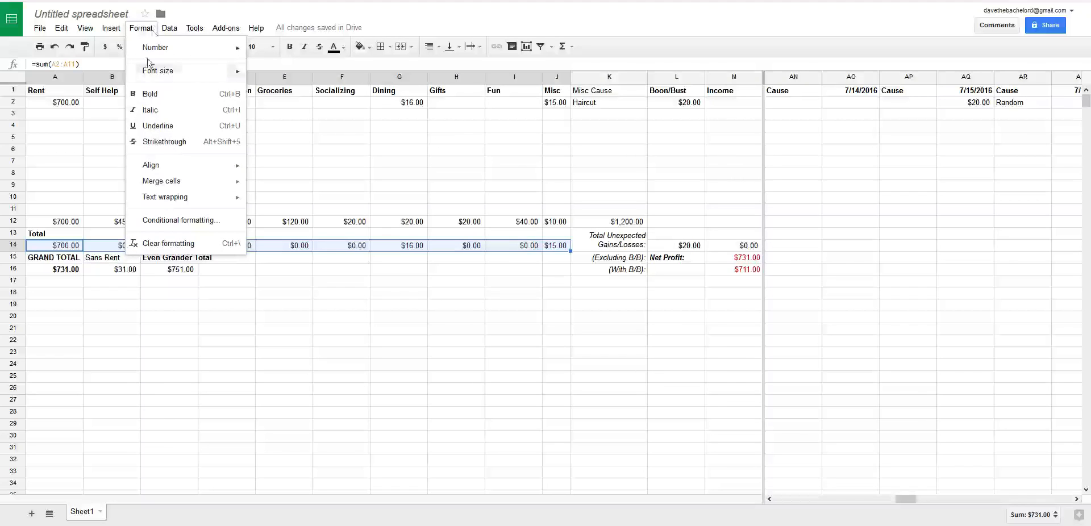
{"action": "left_click", "coordinate": [176, 221]}
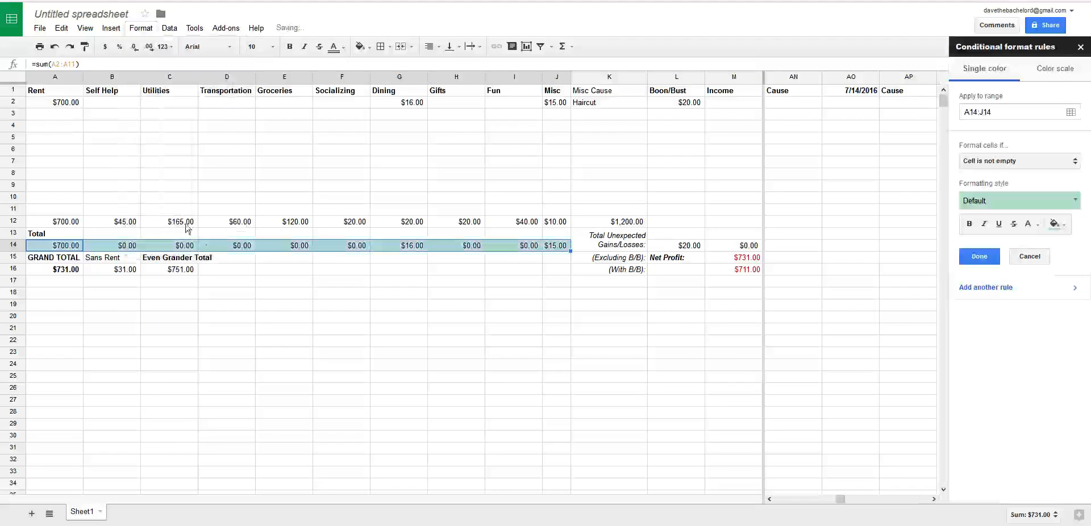
{"action": "left_click", "coordinate": [1024, 170]}
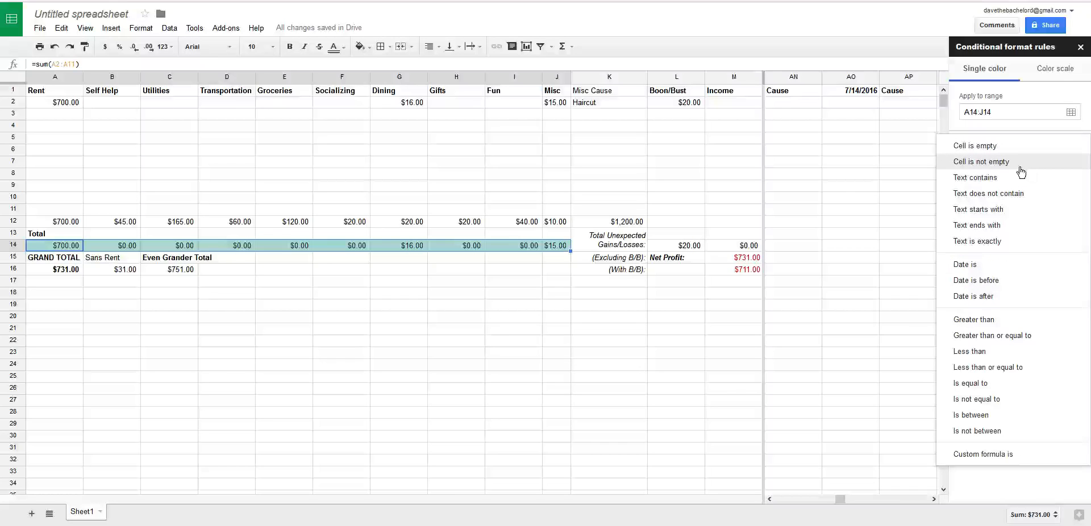
{"action": "left_click", "coordinate": [1004, 322]}
{"action": "left_click", "coordinate": [977, 182]}
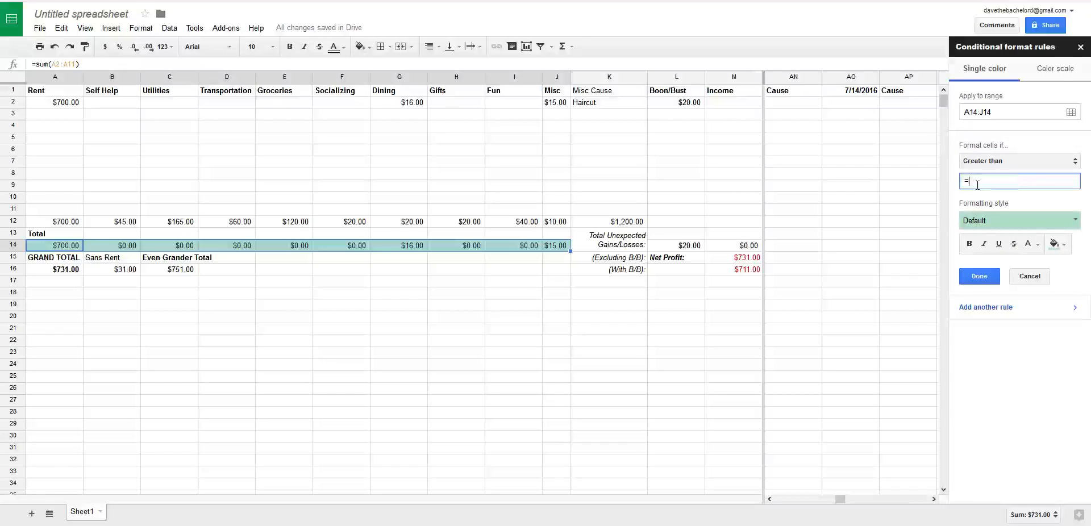
{"action": "type", "text": "=A"}
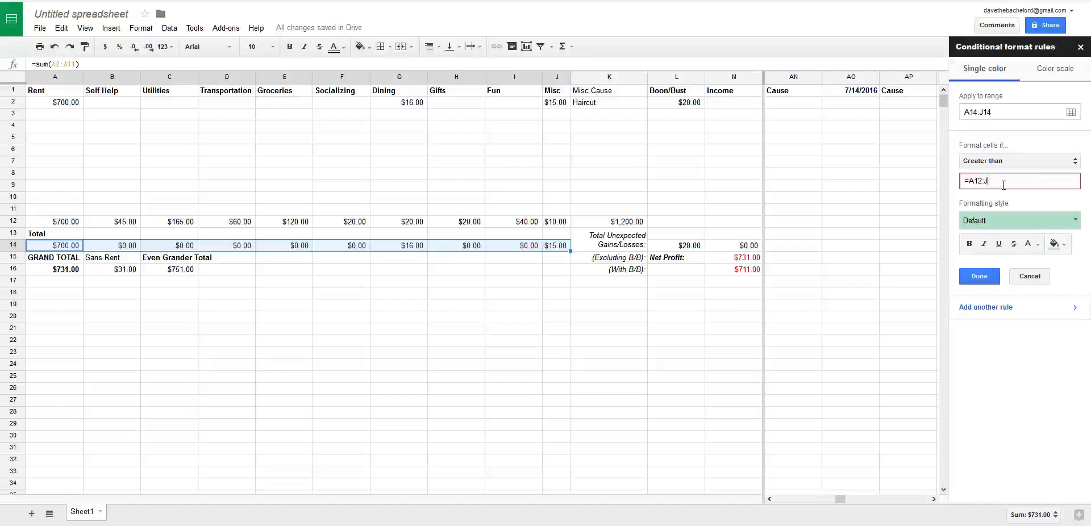
{"action": "type", "text": "12"}
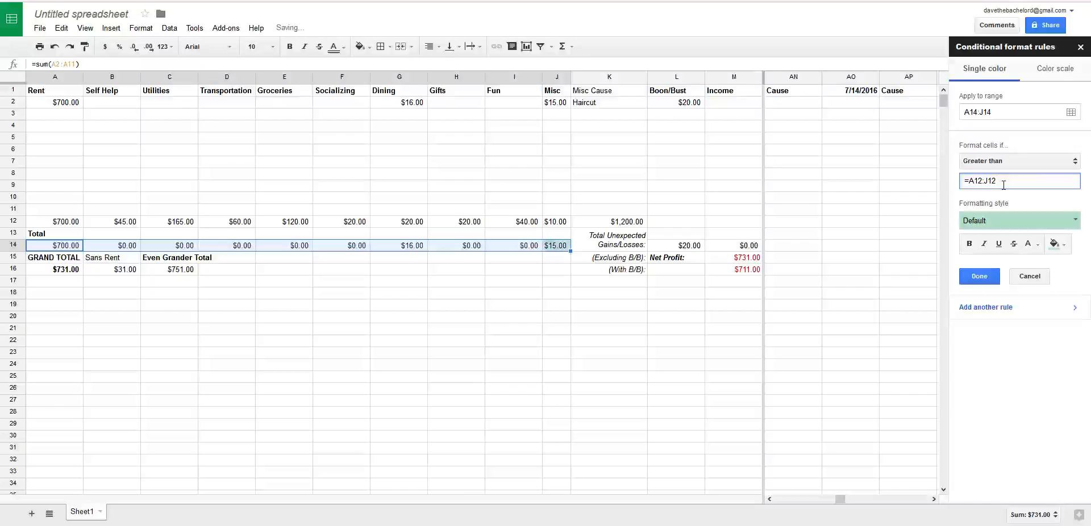
Give the greater-than rule a custom format with red text and save the rule
{"action": "left_click", "coordinate": [1053, 222]}
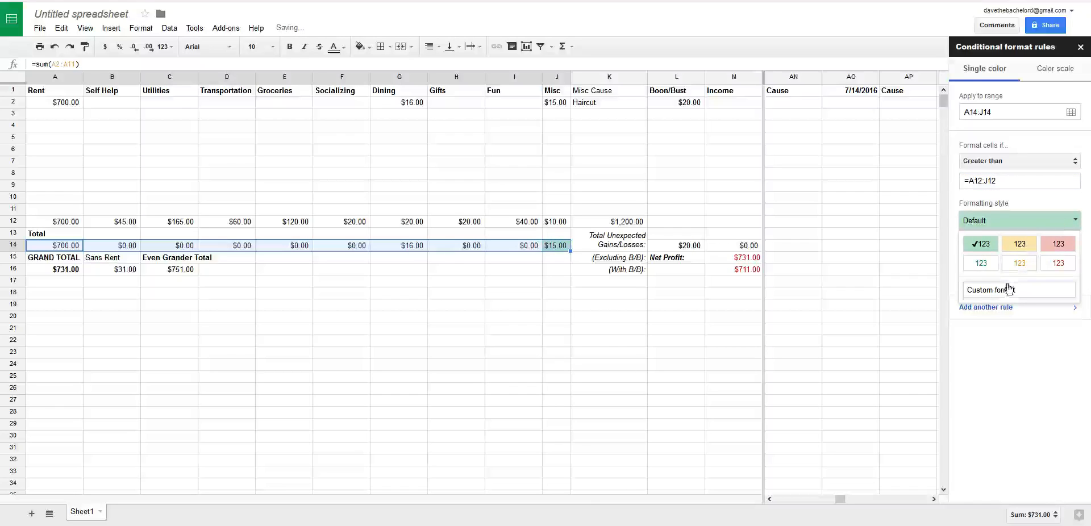
{"action": "left_click", "coordinate": [1008, 289]}
{"action": "left_click", "coordinate": [1057, 244]}
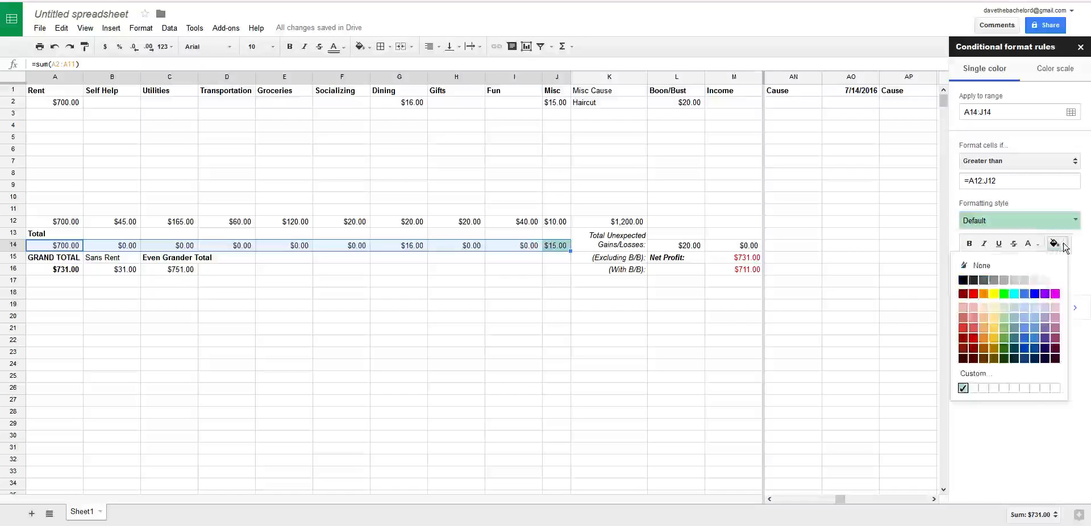
{"action": "left_click", "coordinate": [1032, 244]}
{"action": "left_click", "coordinate": [947, 294]}
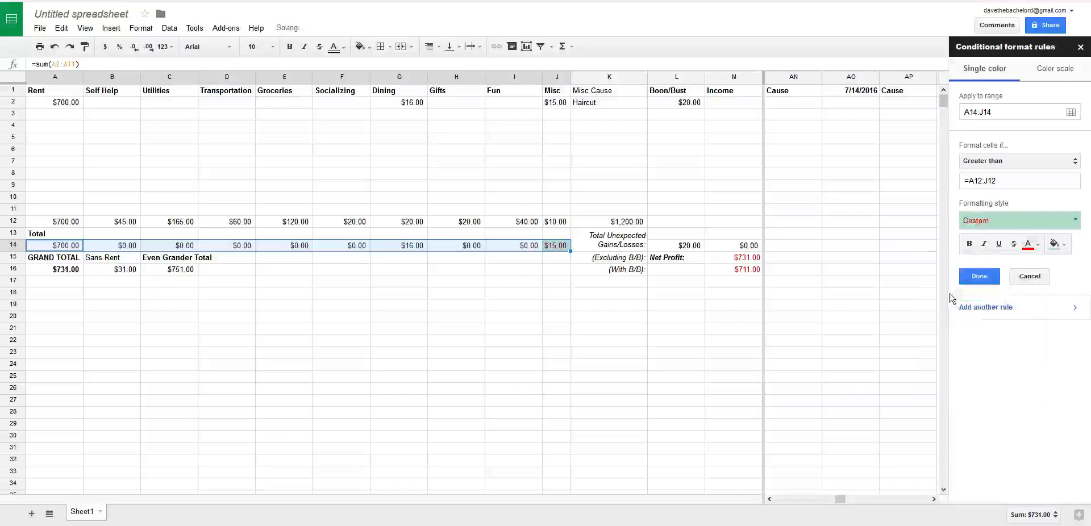
{"action": "left_click", "coordinate": [978, 277]}
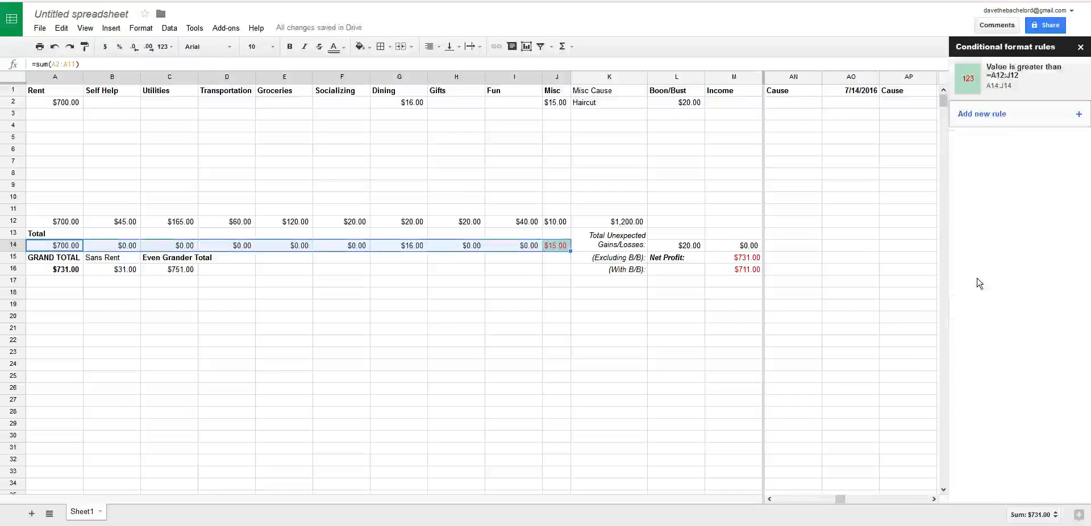
{"action": "left_click", "coordinate": [412, 320]}
{"action": "left_click", "coordinate": [552, 249]}
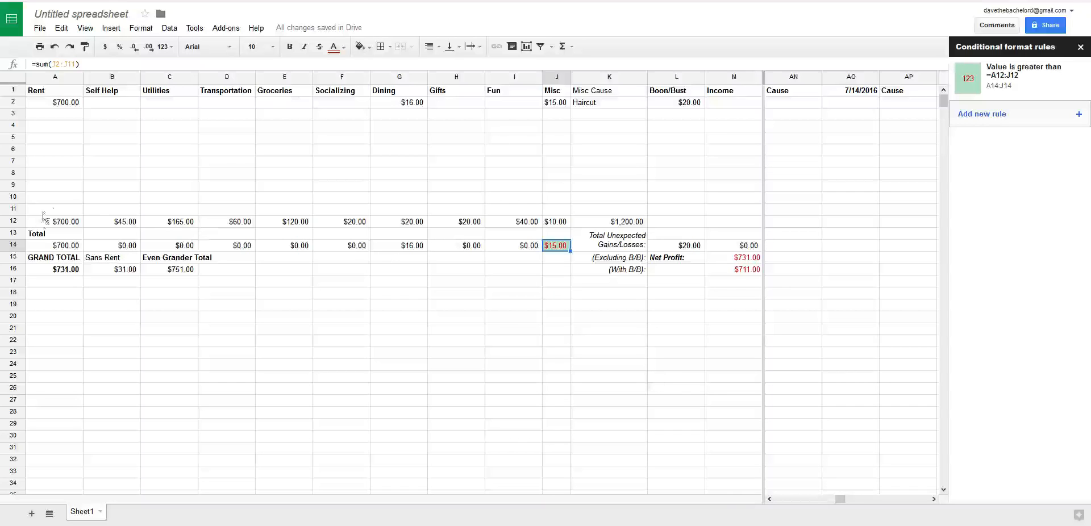
{"action": "left_click", "coordinate": [57, 247], "text": "shift"}
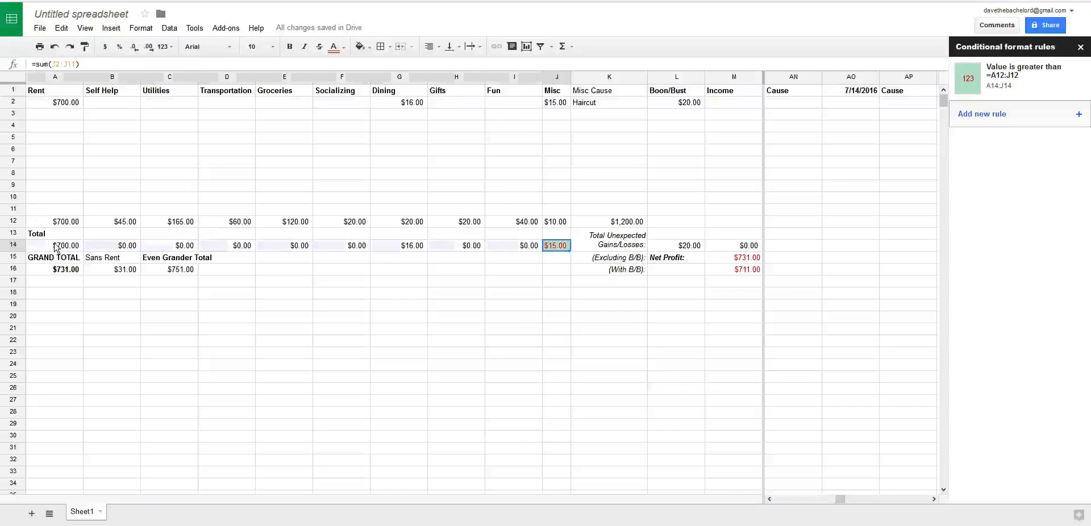
Reopen the A14:J14 rule and change its custom format to black text on a red fill
{"action": "left_click", "coordinate": [1001, 85]}
{"action": "left_click", "coordinate": [1011, 224]}
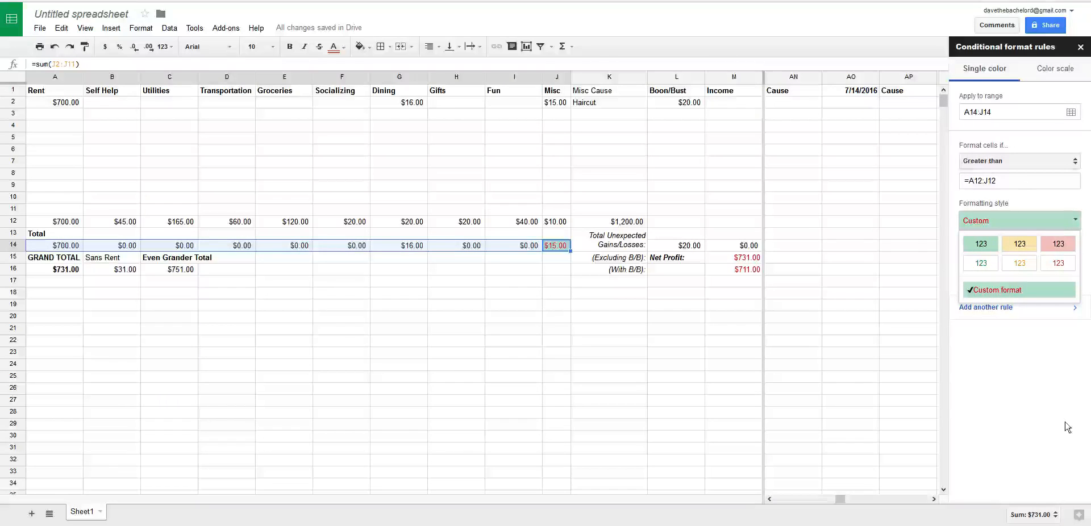
{"action": "left_click", "coordinate": [1028, 378]}
{"action": "left_click", "coordinate": [1058, 244]}
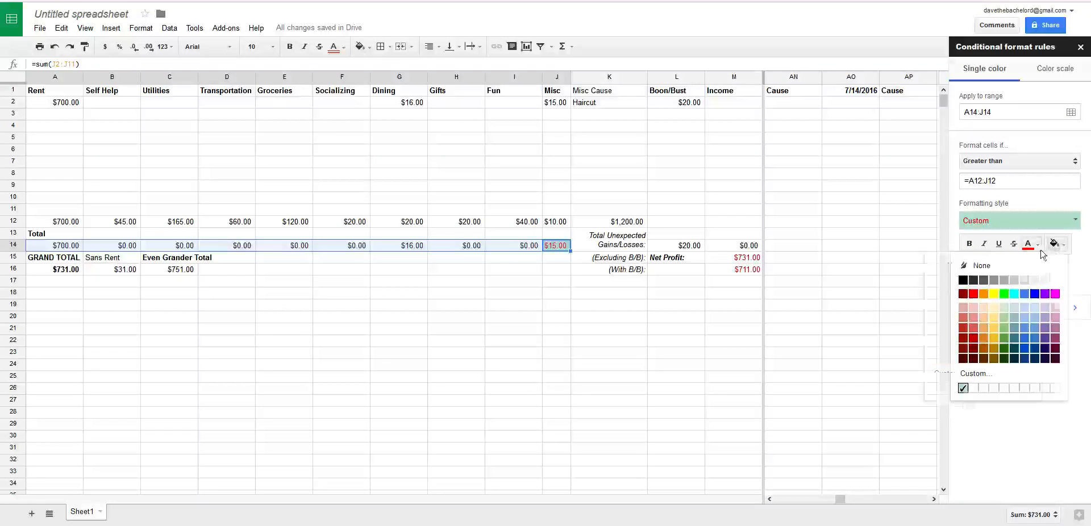
{"action": "left_click", "coordinate": [1027, 246]}
{"action": "left_click", "coordinate": [953, 278]}
{"action": "left_click", "coordinate": [1057, 245]}
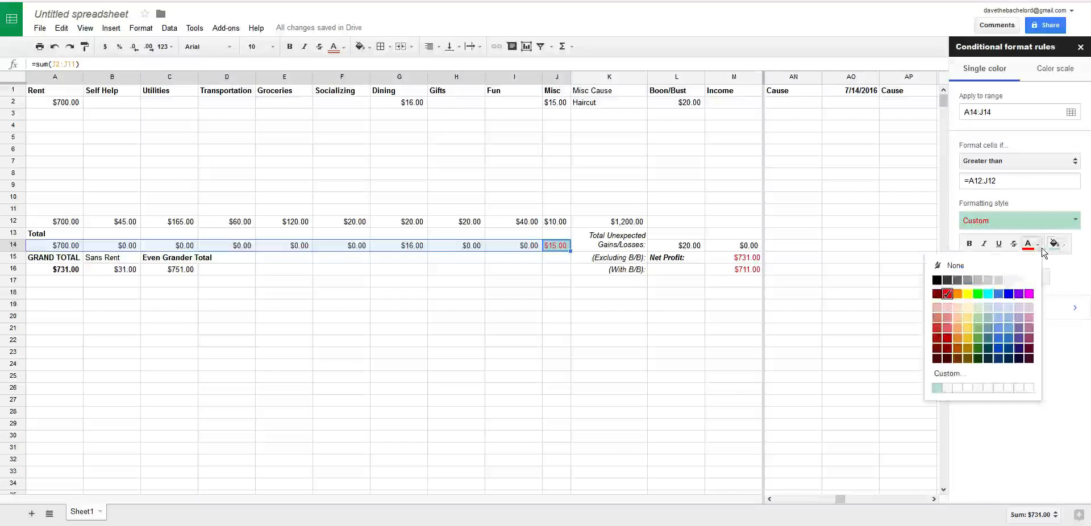
{"action": "left_click", "coordinate": [953, 277]}
{"action": "left_click", "coordinate": [1031, 245]}
{"action": "left_click", "coordinate": [947, 294]}
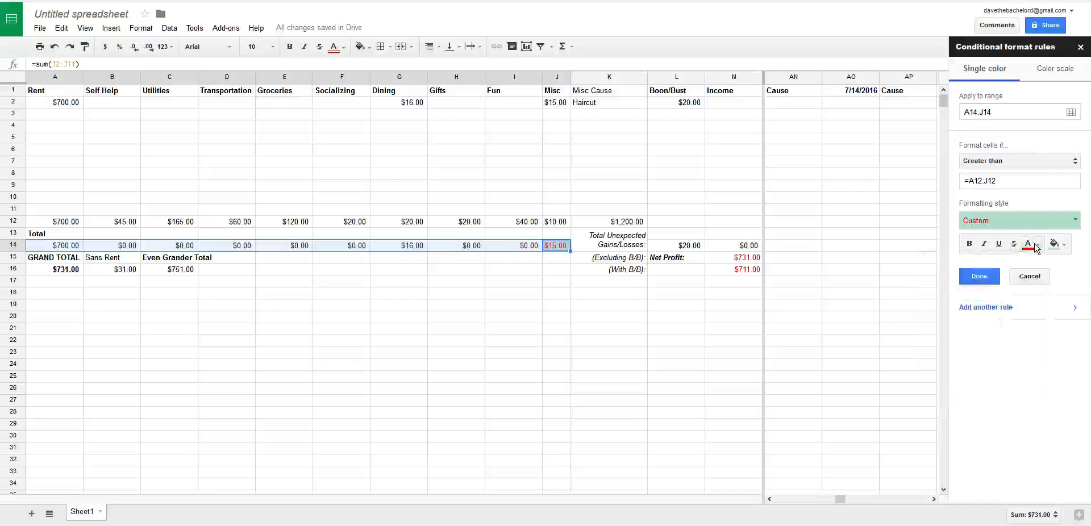
{"action": "left_click", "coordinate": [1032, 245]}
{"action": "left_click", "coordinate": [936, 280]}
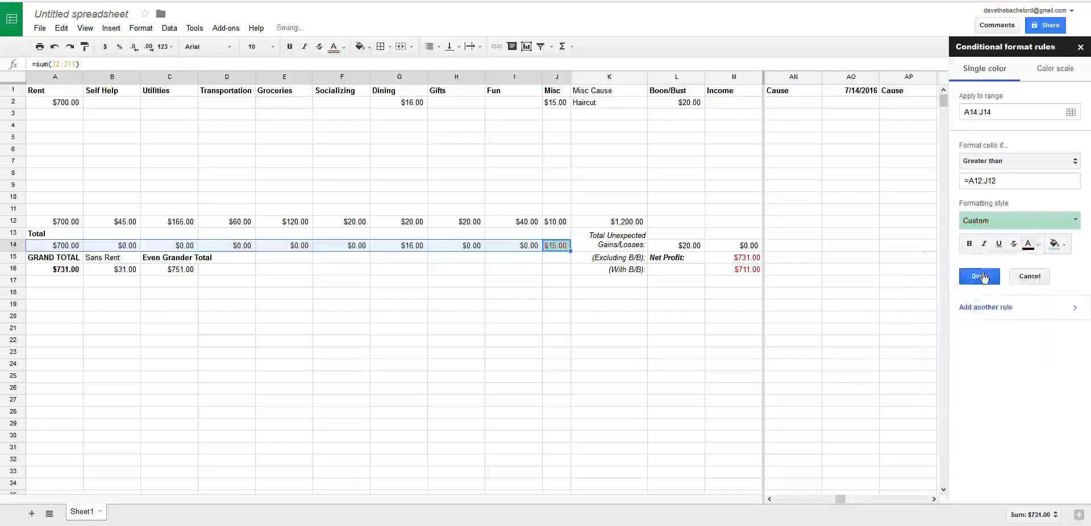
{"action": "left_click", "coordinate": [1056, 245]}
{"action": "left_click", "coordinate": [973, 294]}
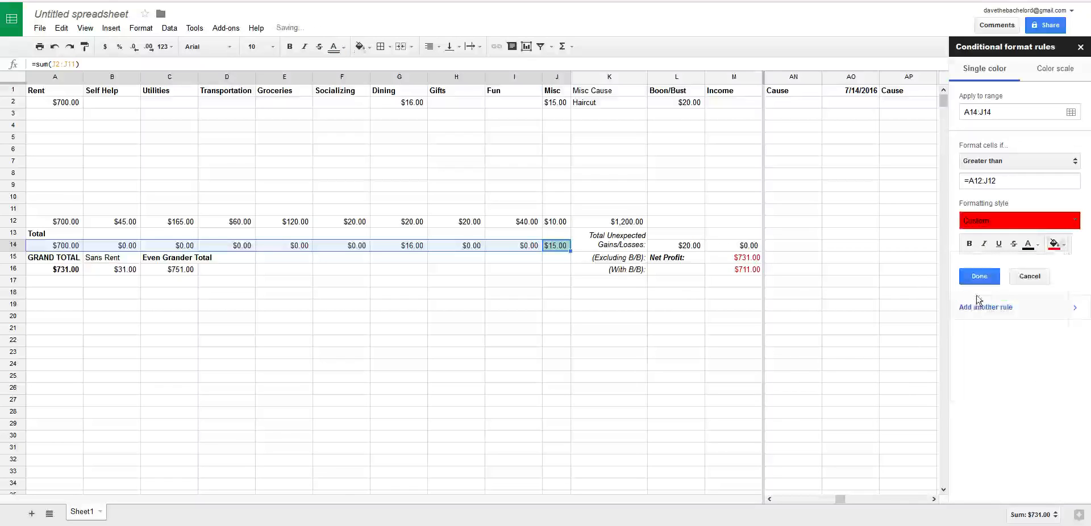
{"action": "left_click", "coordinate": [340, 375]}
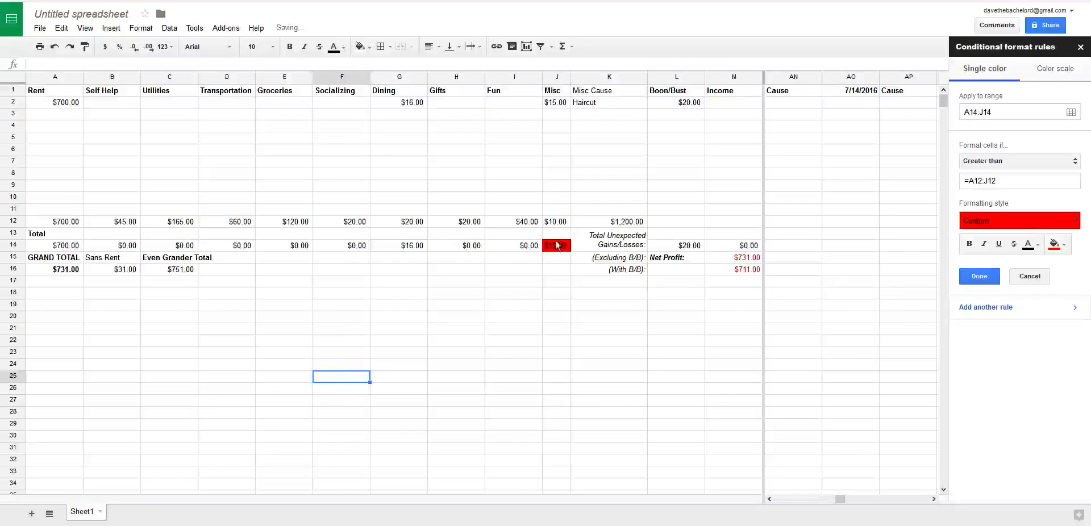
{"action": "left_click", "coordinate": [557, 246]}
{"action": "left_click", "coordinate": [504, 296]}
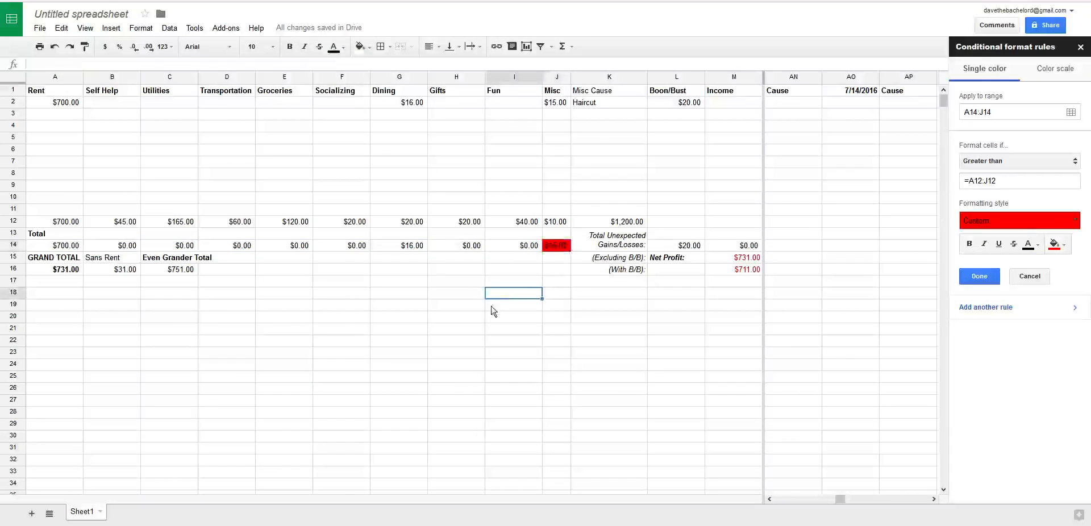
{"action": "left_click", "coordinate": [252, 342]}
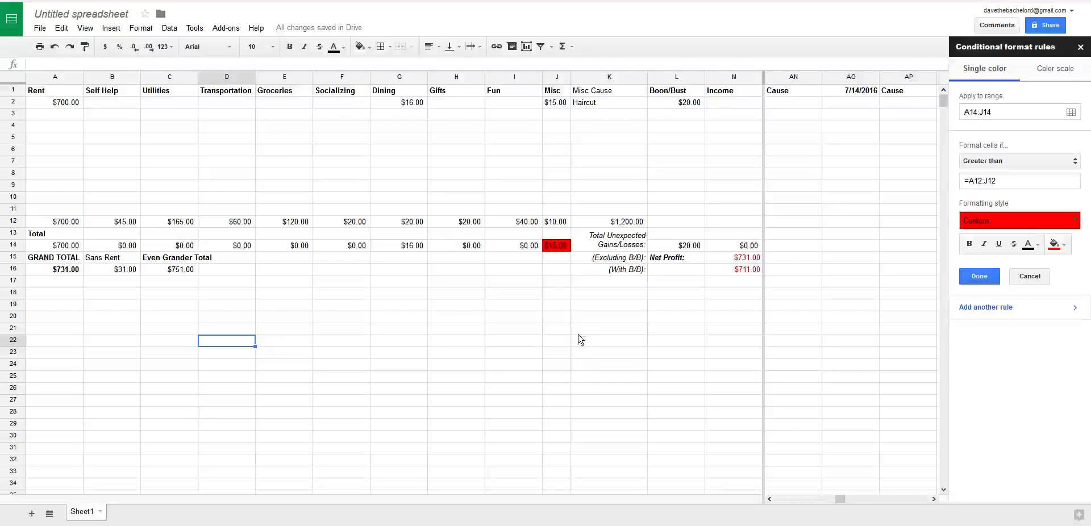
Set the row 12 budget amounts to 40 for Self Help in B12 and 15 for Misc in J12
{"action": "left_click", "coordinate": [107, 224]}
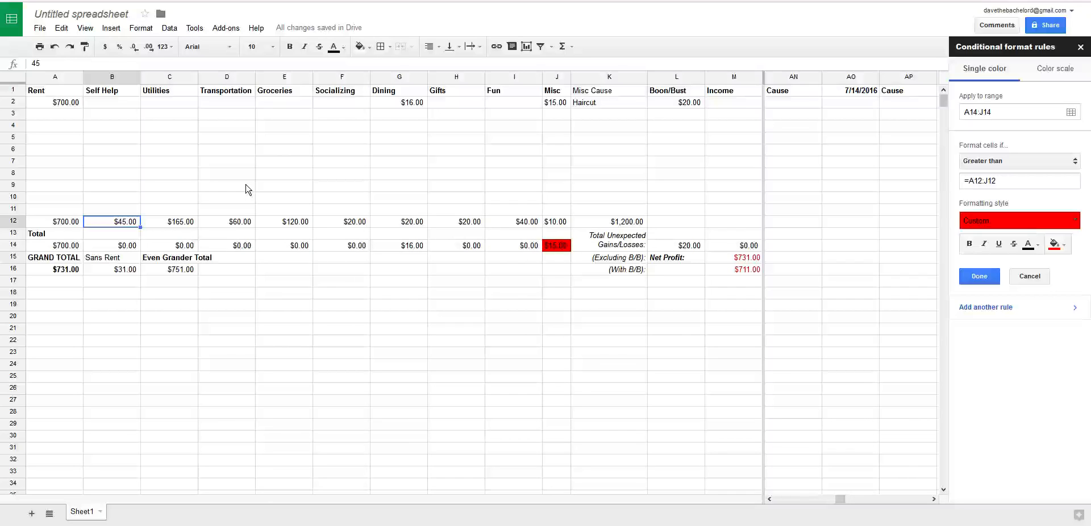
{"action": "type", "text": "40"}
{"action": "key", "text": "Return"}
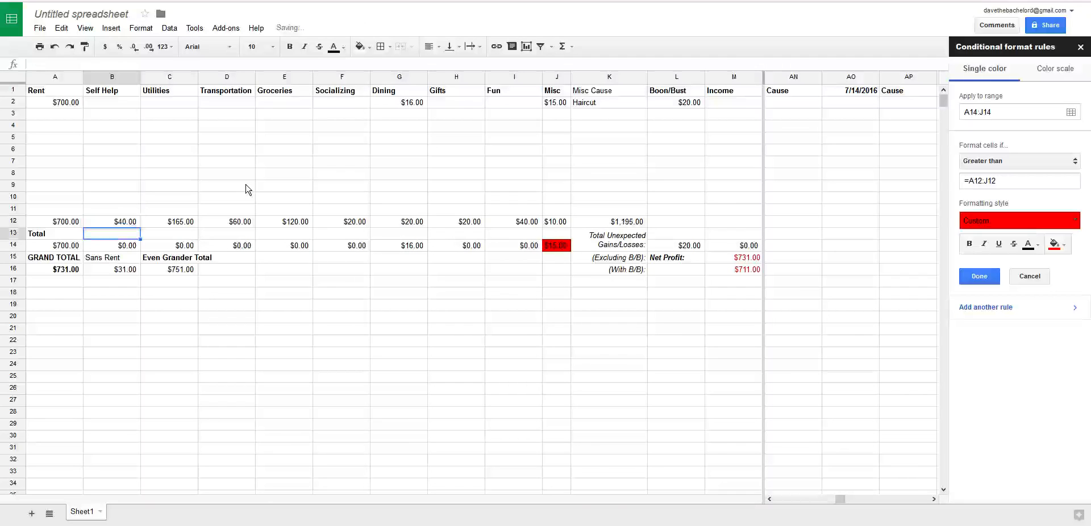
{"action": "left_click", "coordinate": [562, 222]}
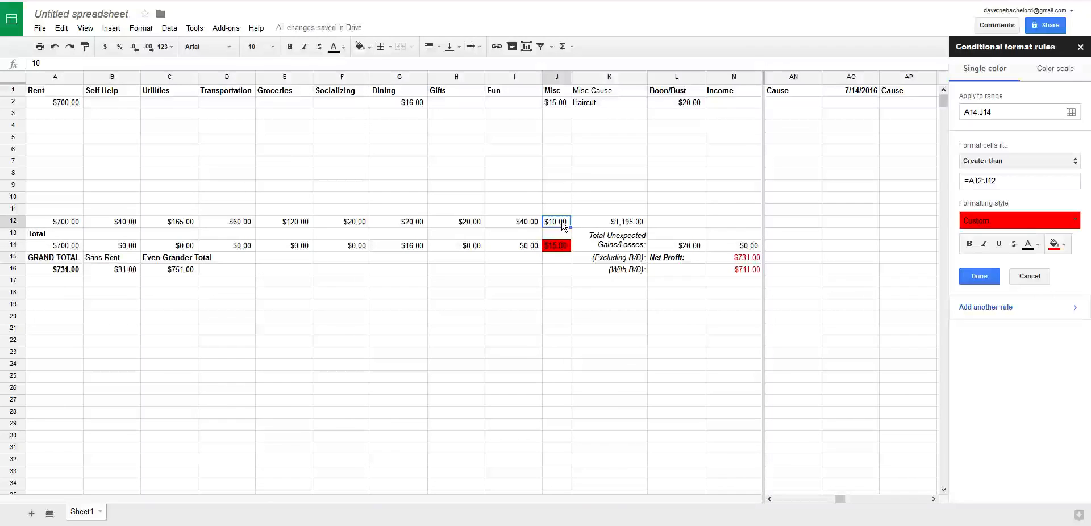
{"action": "type", "text": "15"}
{"action": "key", "text": "Return"}
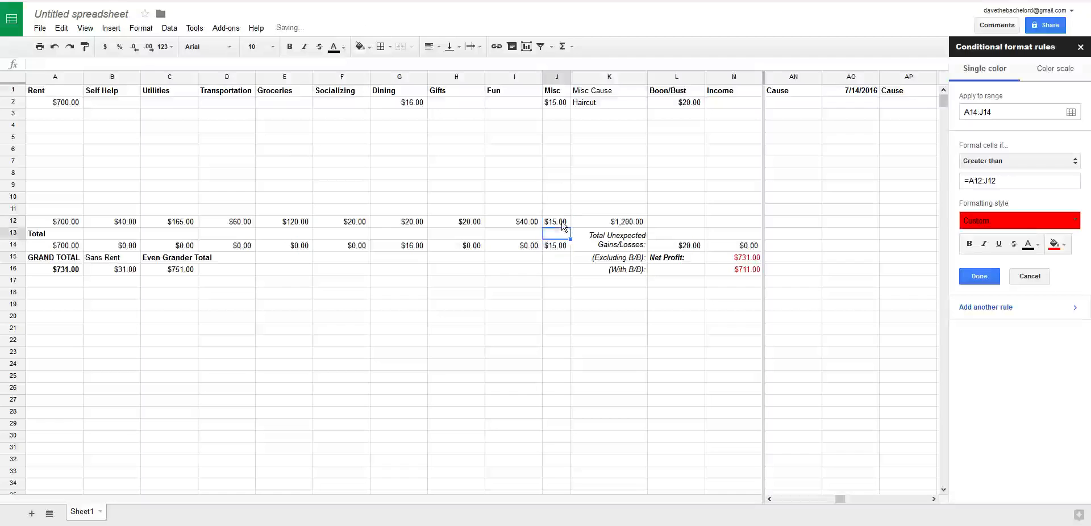
Change the A14:J14 rule's condition to less than =0.95*A12:J12 and its fill to bright green
{"action": "left_click", "coordinate": [420, 306]}
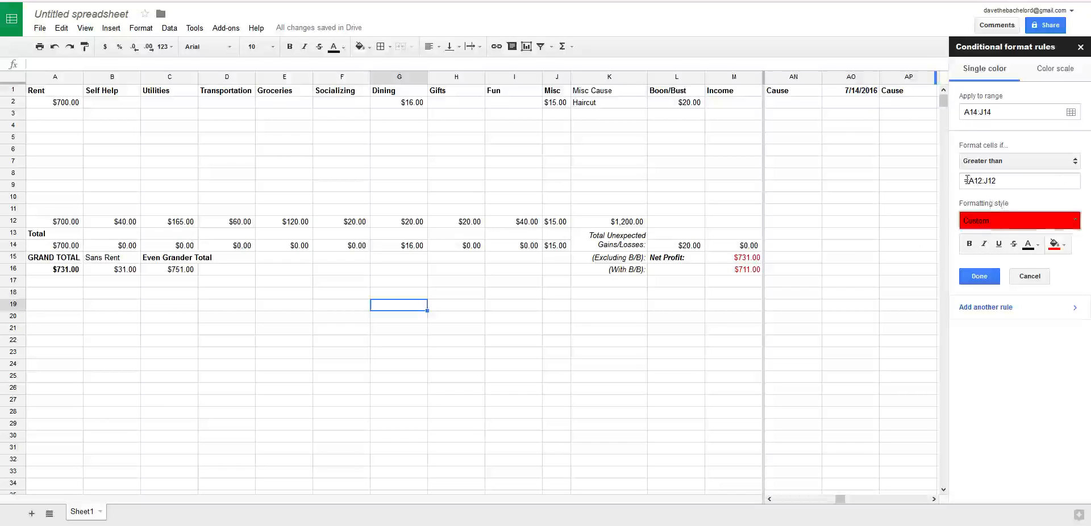
{"action": "left_click", "coordinate": [979, 165]}
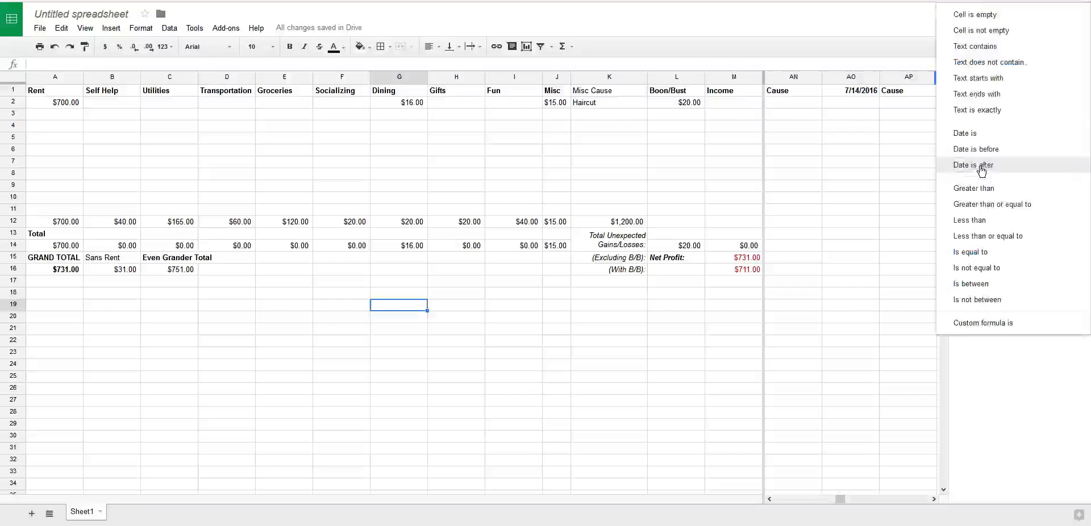
{"action": "left_click", "coordinate": [987, 225]}
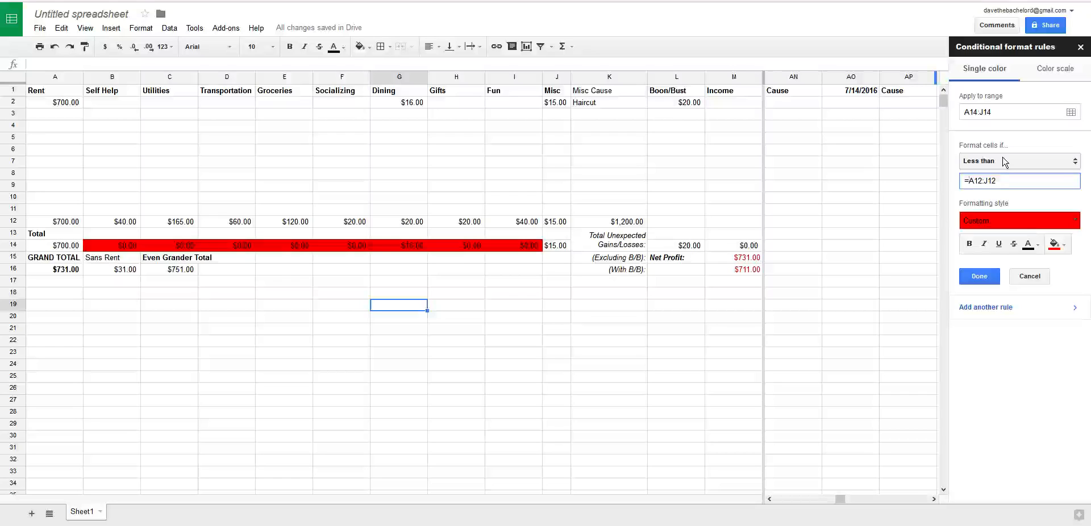
{"action": "type", "text": "0.95*"}
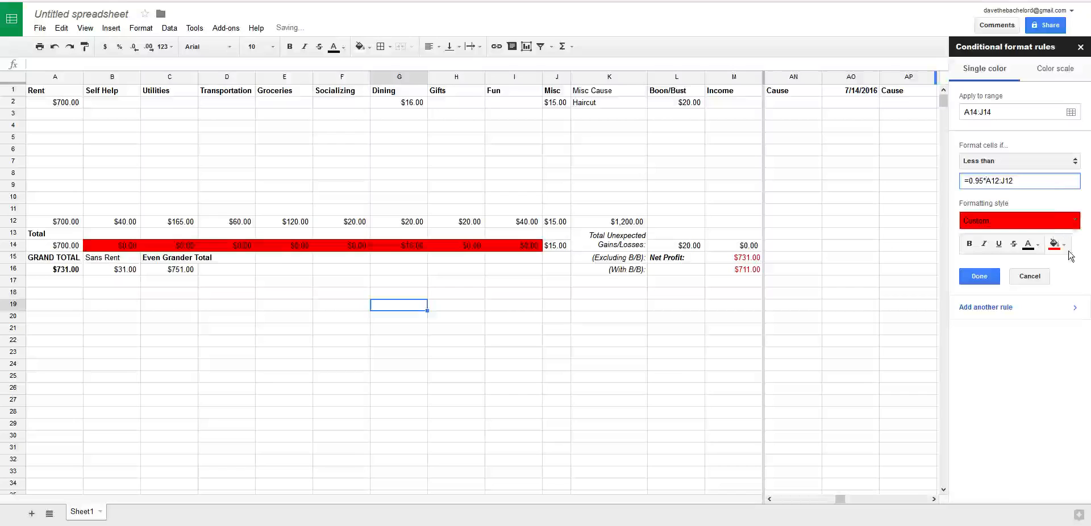
{"action": "left_click", "coordinate": [1062, 245]}
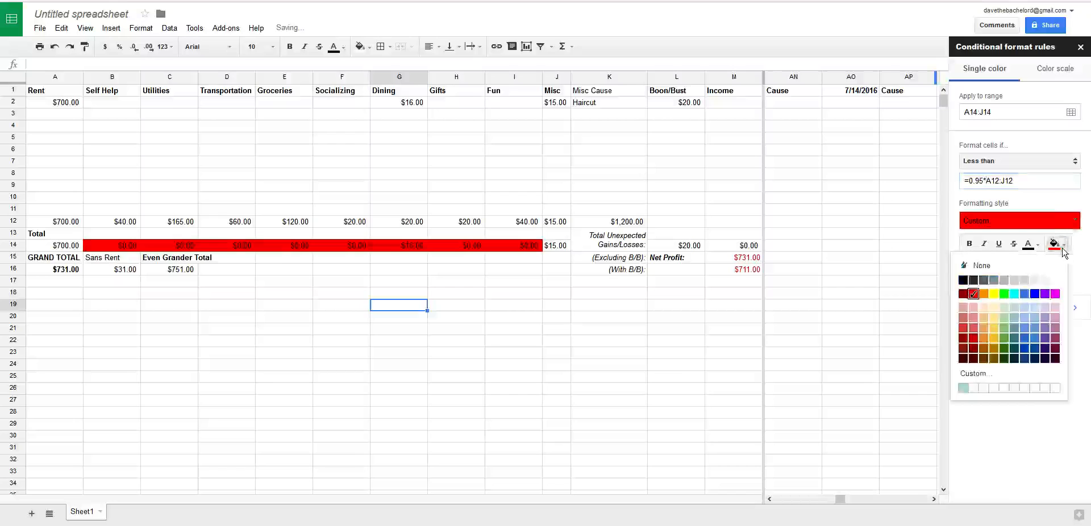
{"action": "left_click", "coordinate": [1005, 295]}
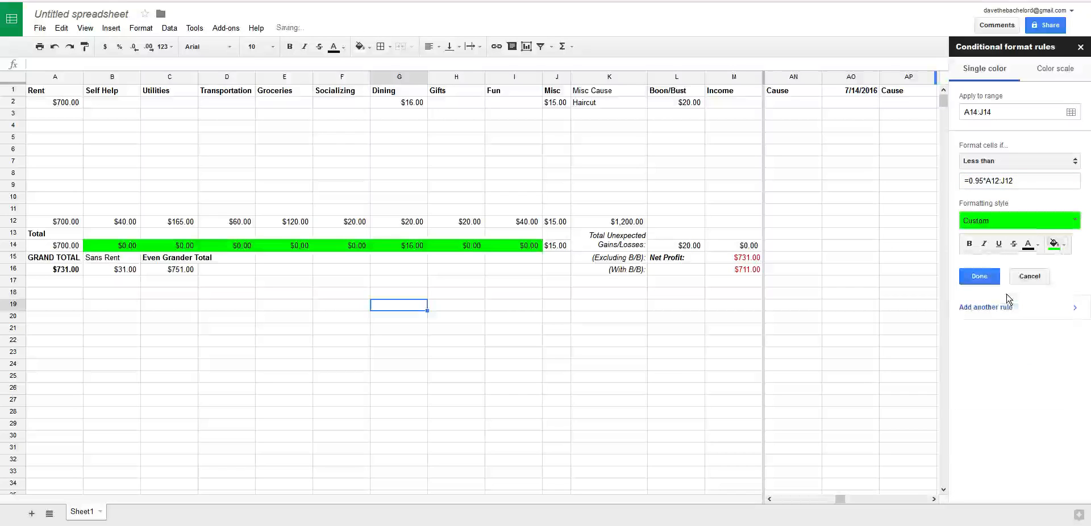
Save the less-than rule and check which conditional format rules apply to the totals in A14 and B14
{"action": "left_click", "coordinate": [980, 276]}
{"action": "left_click", "coordinate": [302, 332]}
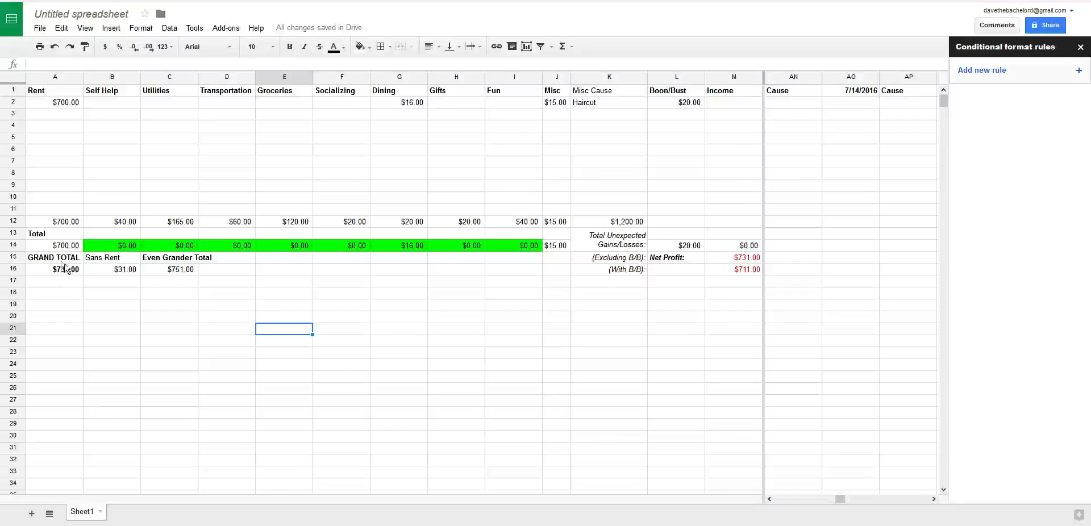
{"action": "left_click", "coordinate": [56, 247]}
{"action": "left_click", "coordinate": [49, 177]}
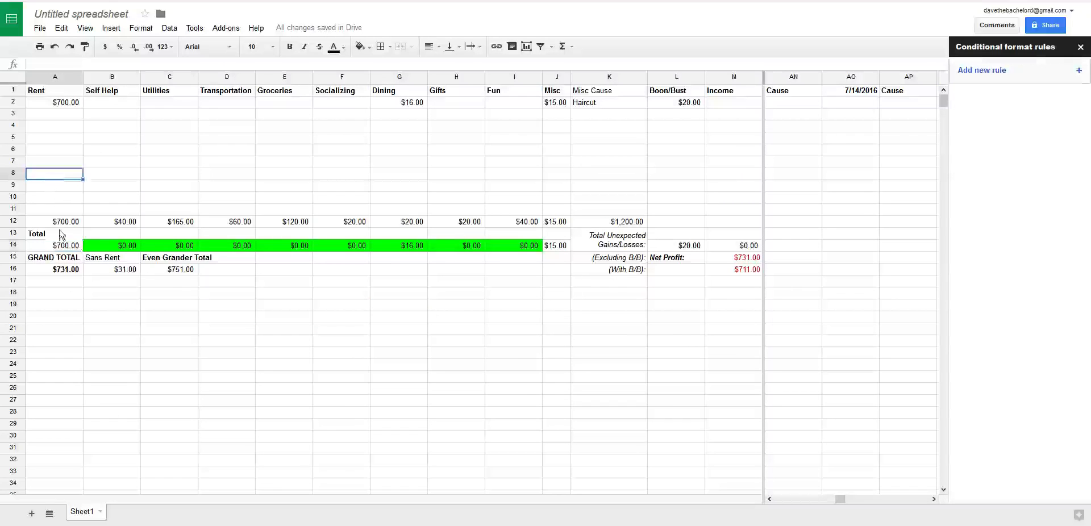
{"action": "left_click", "coordinate": [61, 248]}
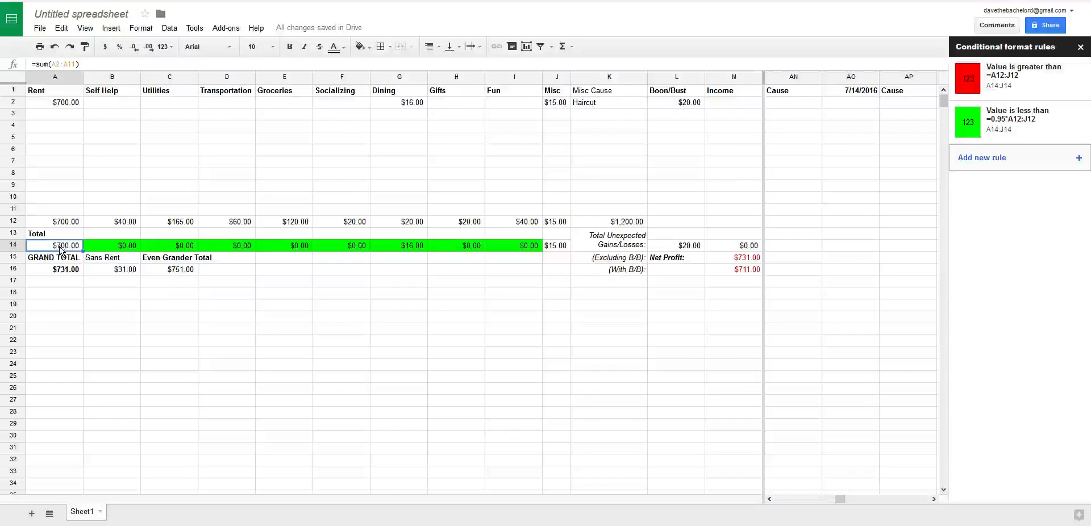
{"action": "left_click", "coordinate": [117, 247]}
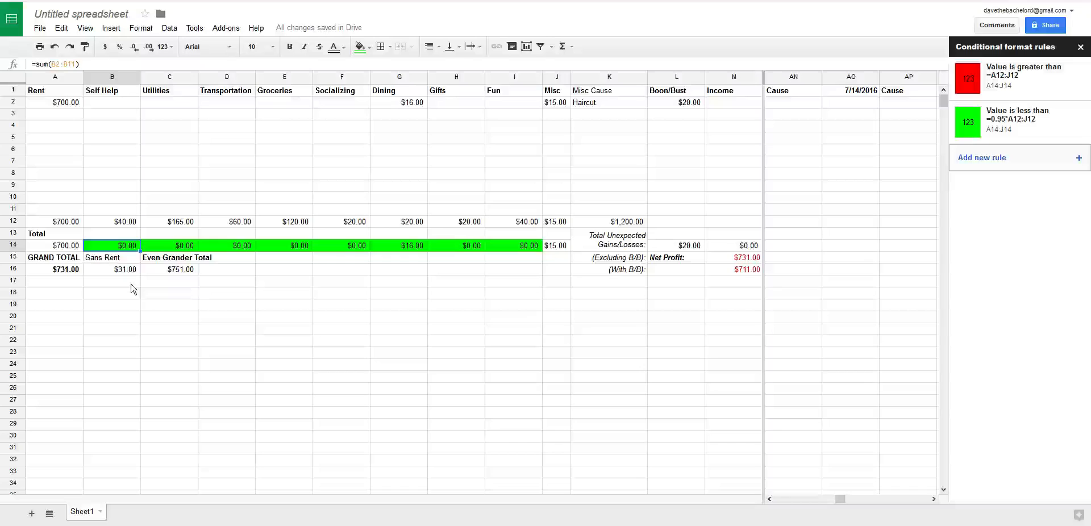
{"action": "left_click", "coordinate": [500, 294]}
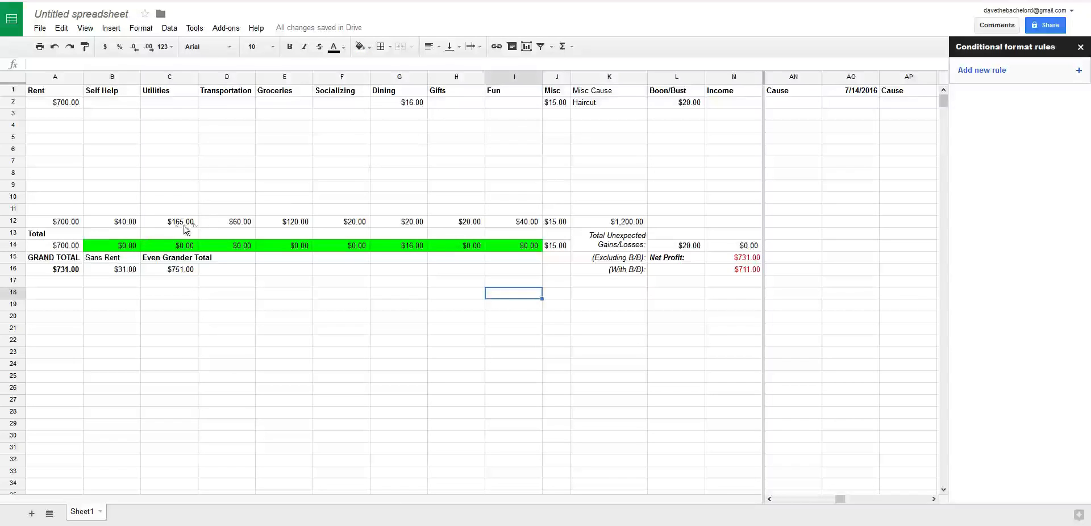
Set the row 12 budgets to 45 for Self Help and 10 for Misc, and check the Misc total's formatting
{"action": "left_click", "coordinate": [100, 225]}
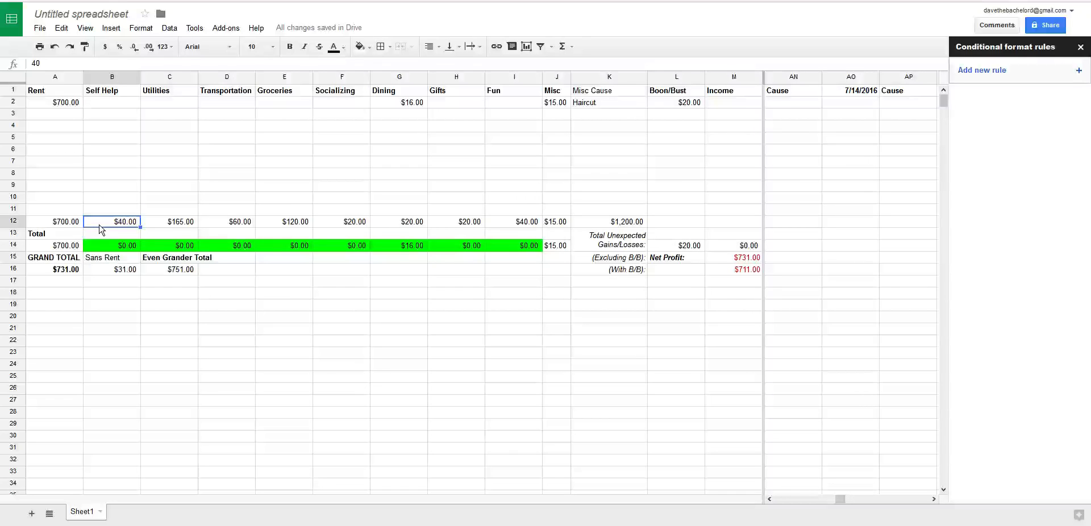
{"action": "type", "text": "45"}
{"action": "key", "text": "Return"}
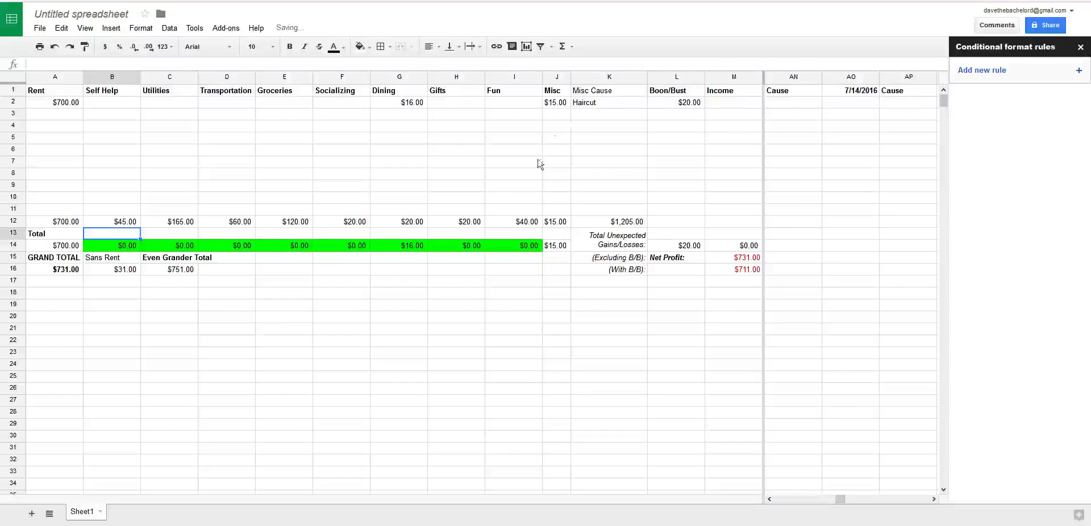
{"action": "left_click", "coordinate": [562, 222]}
{"action": "type", "text": "10"}
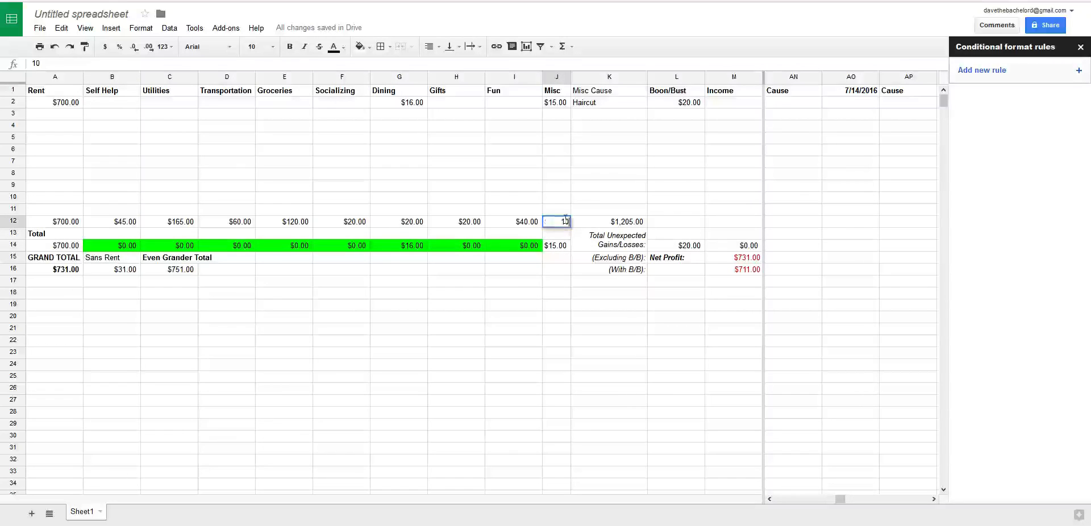
{"action": "key", "text": "Return"}
{"action": "left_click", "coordinate": [562, 248]}
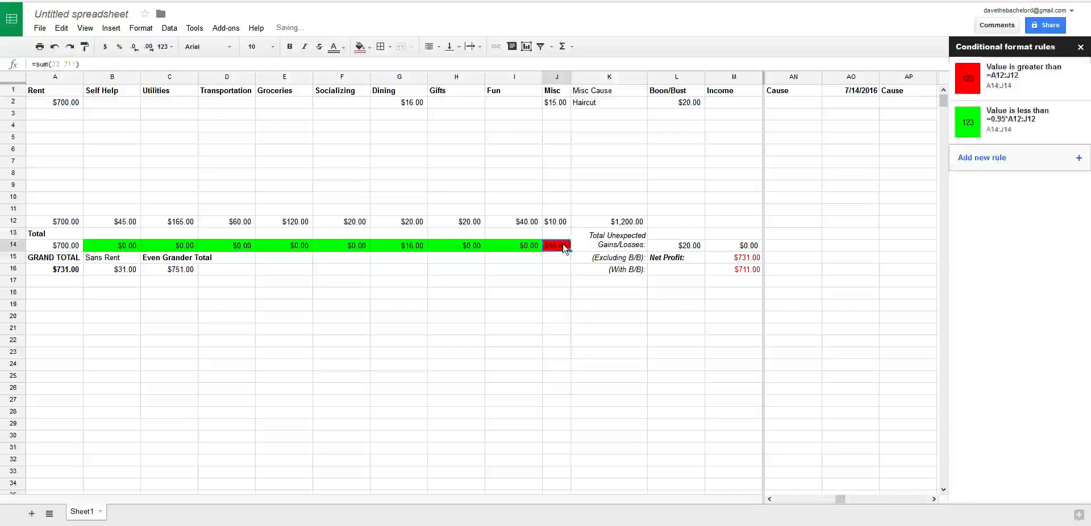
{"action": "left_click", "coordinate": [520, 282]}
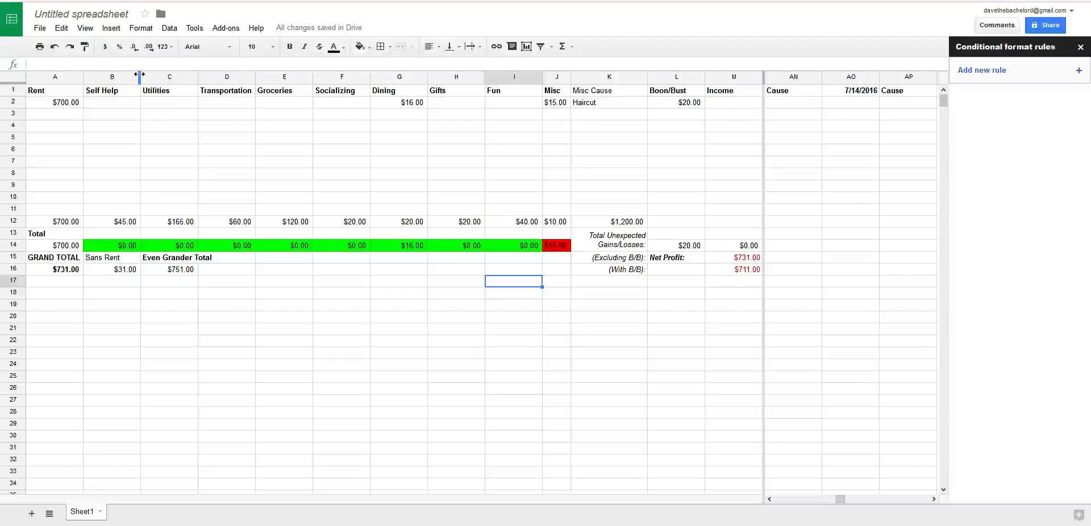
Narrow the Self Help and Utilities columns and the columns from Groceries through Fun to fit their headings
{"action": "left_click_drag", "start_coordinate": [139, 74], "coordinate": [122, 74]}
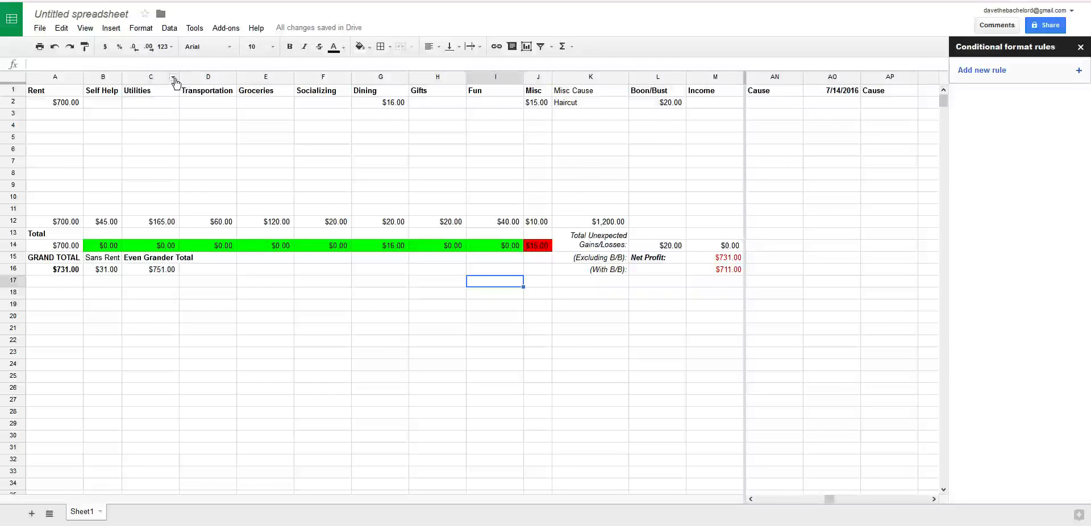
{"action": "left_click_drag", "start_coordinate": [178, 78], "coordinate": [195, 79]}
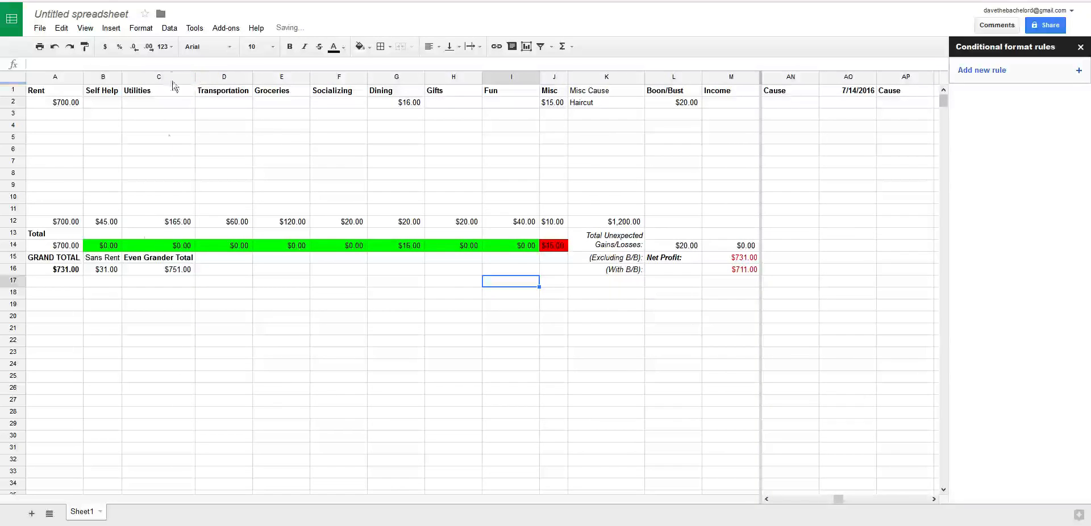
{"action": "left_click_drag", "start_coordinate": [194, 79], "coordinate": [163, 83]}
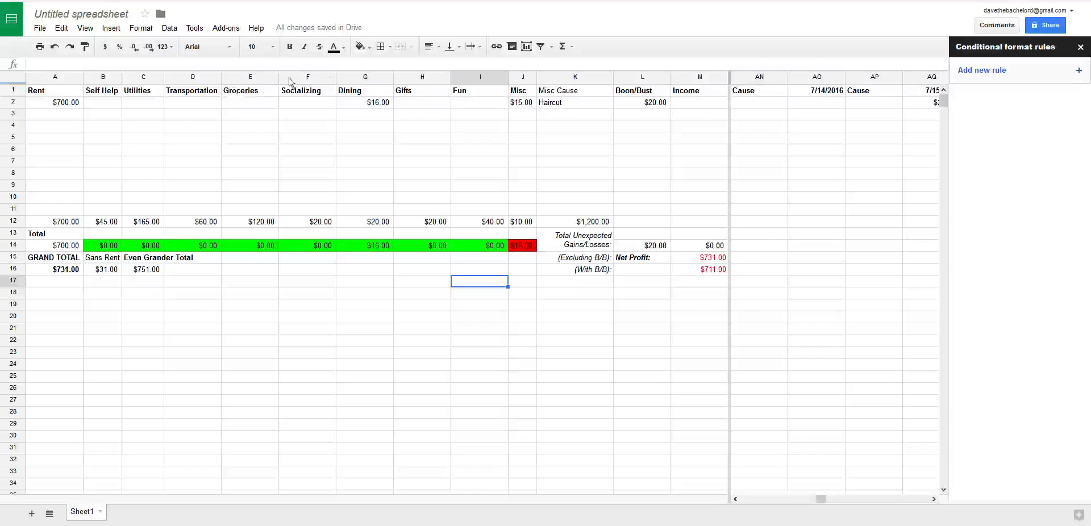
{"action": "left_click_drag", "start_coordinate": [278, 80], "coordinate": [333, 77]}
{"action": "left_click", "coordinate": [362, 78]}
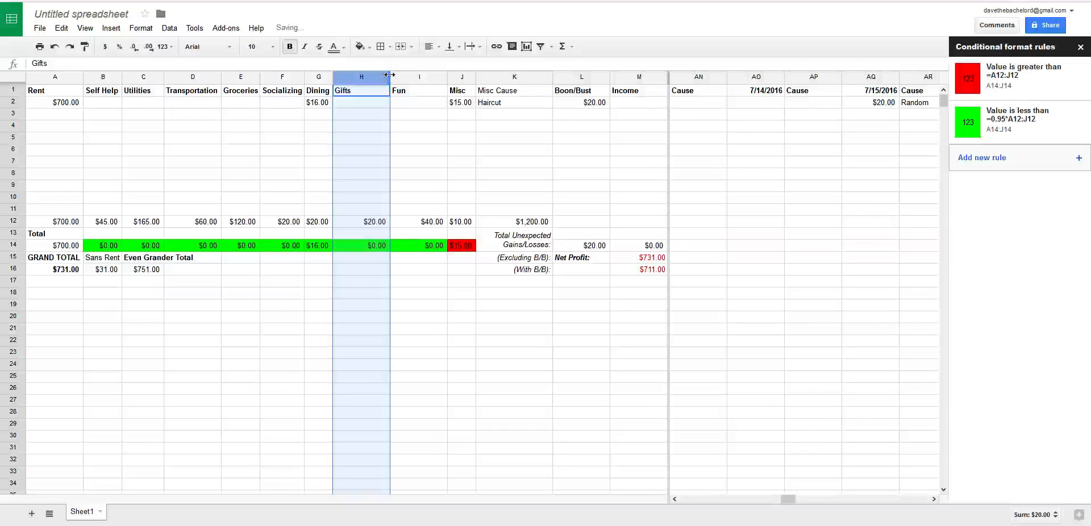
{"action": "mouse_move", "coordinate": [388, 76]}
{"action": "left_mouse_down"}
{"action": "mouse_move", "coordinate": [361, 76]}
{"action": "mouse_move", "coordinate": [390, 76]}
{"action": "left_mouse_up"}
{"action": "left_click", "coordinate": [435, 140]}
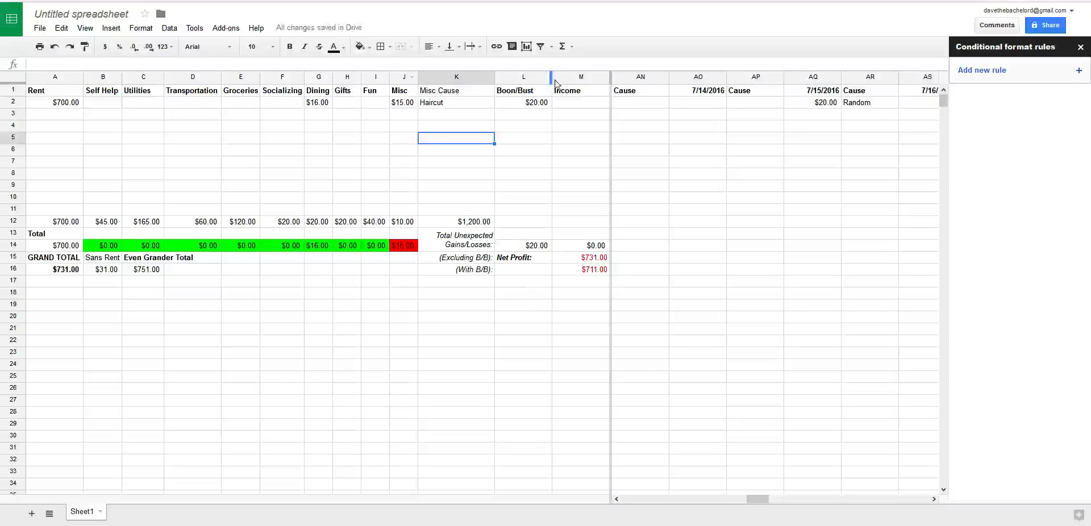
Narrow the Boon/Bust and Income columns to fit their headings
{"action": "left_click_drag", "start_coordinate": [552, 76], "coordinate": [535, 76]}
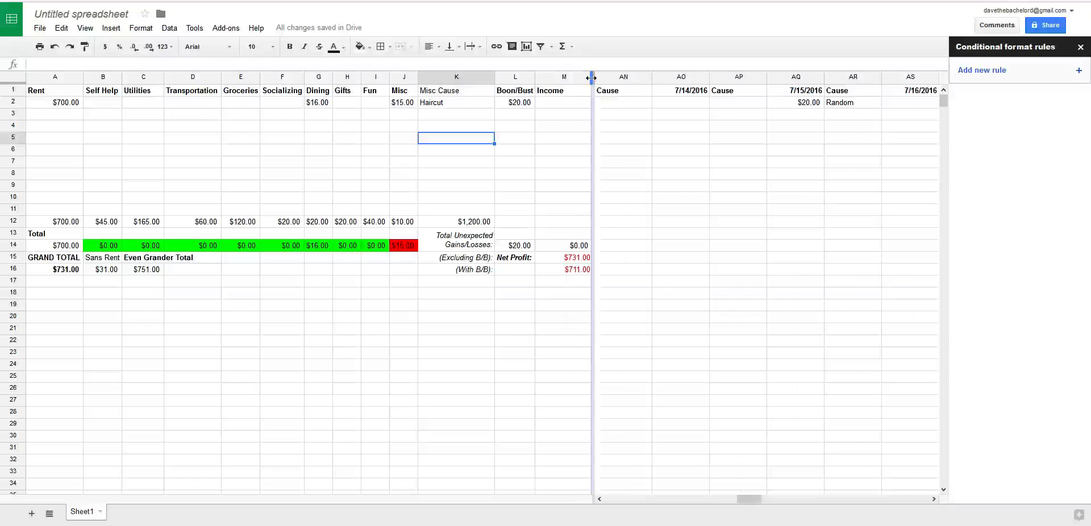
{"action": "left_click_drag", "start_coordinate": [591, 77], "coordinate": [567, 77]}
{"action": "left_click", "coordinate": [597, 104]}
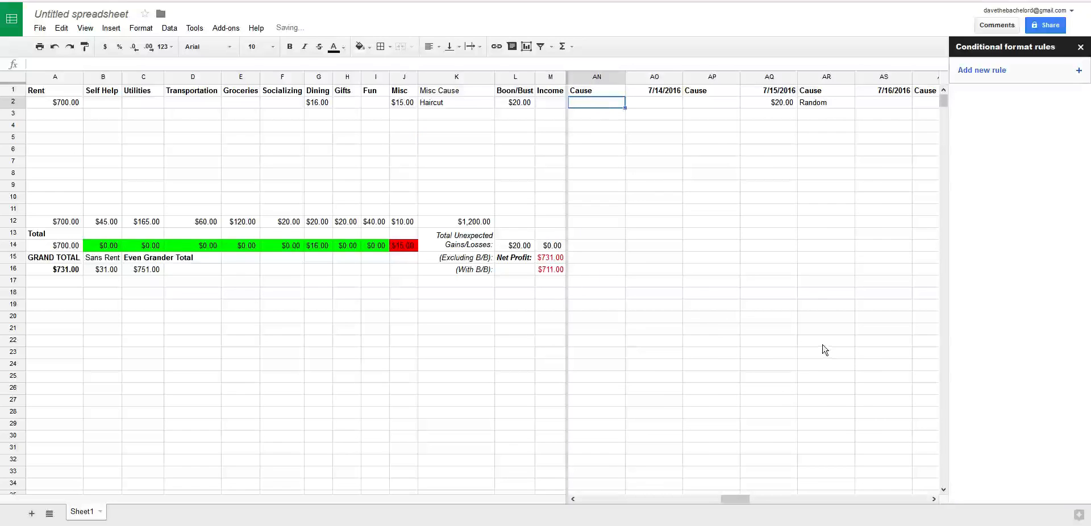
{"action": "left_click", "coordinate": [793, 333]}
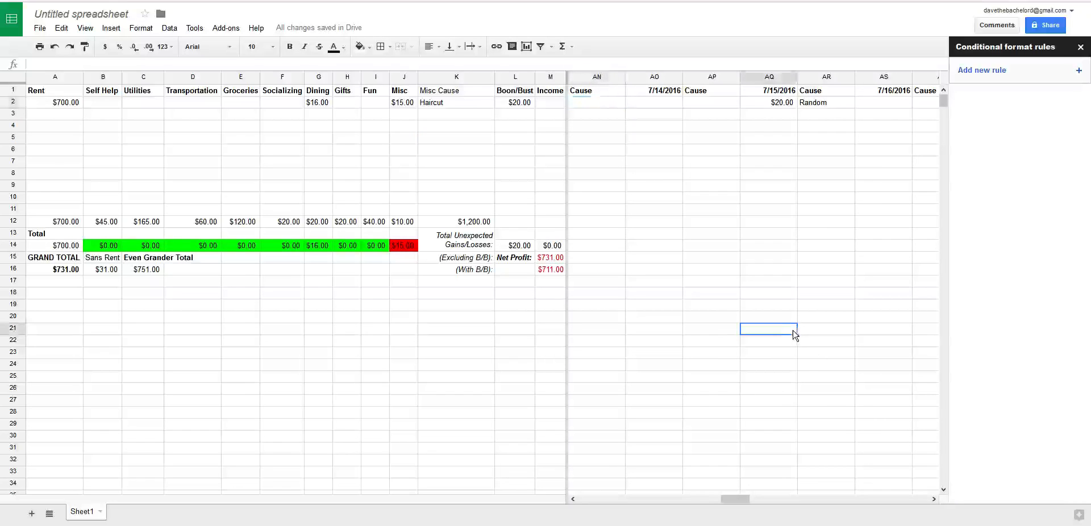
{"action": "left_click", "coordinate": [160, 416]}
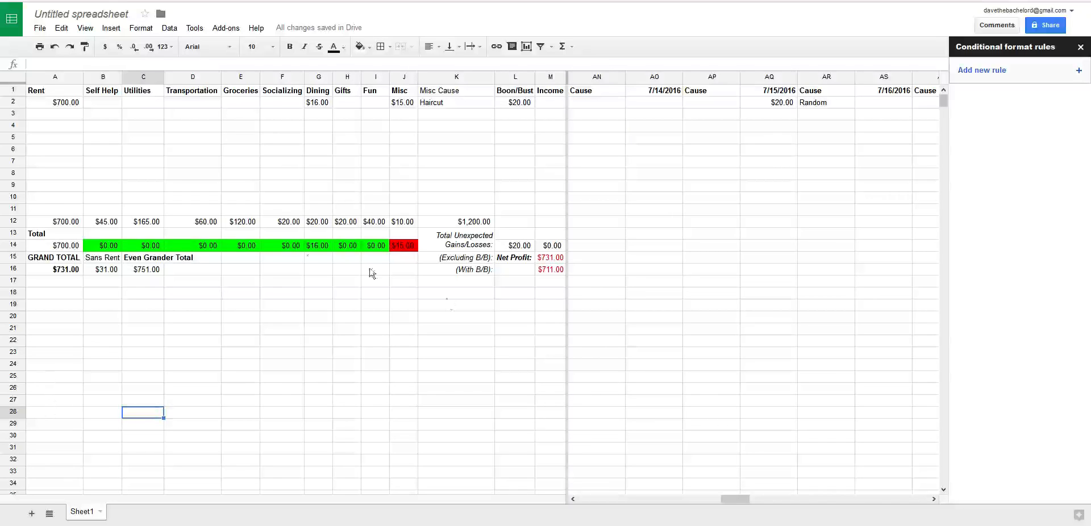
{"action": "left_click", "coordinate": [375, 390]}
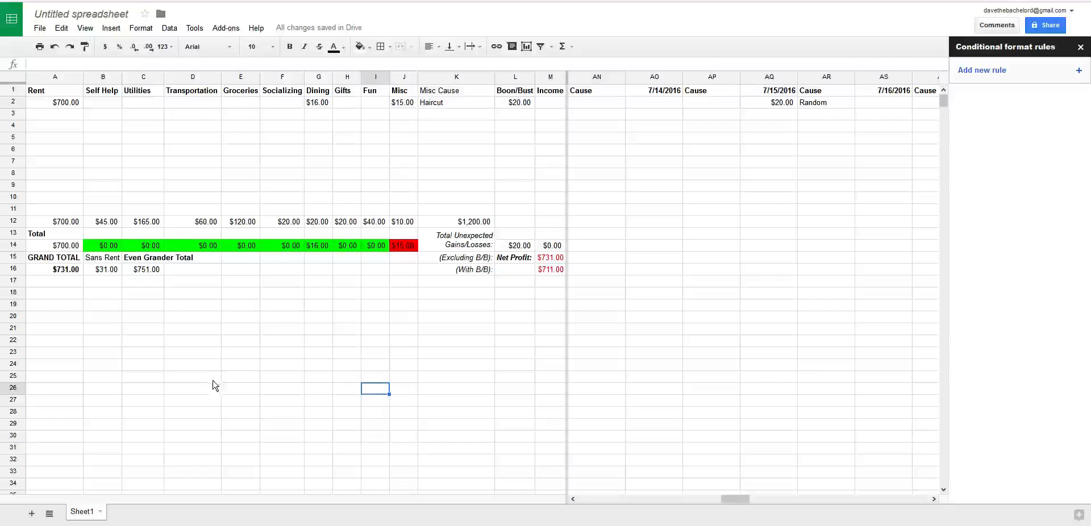
{"action": "left_click", "coordinate": [124, 351]}
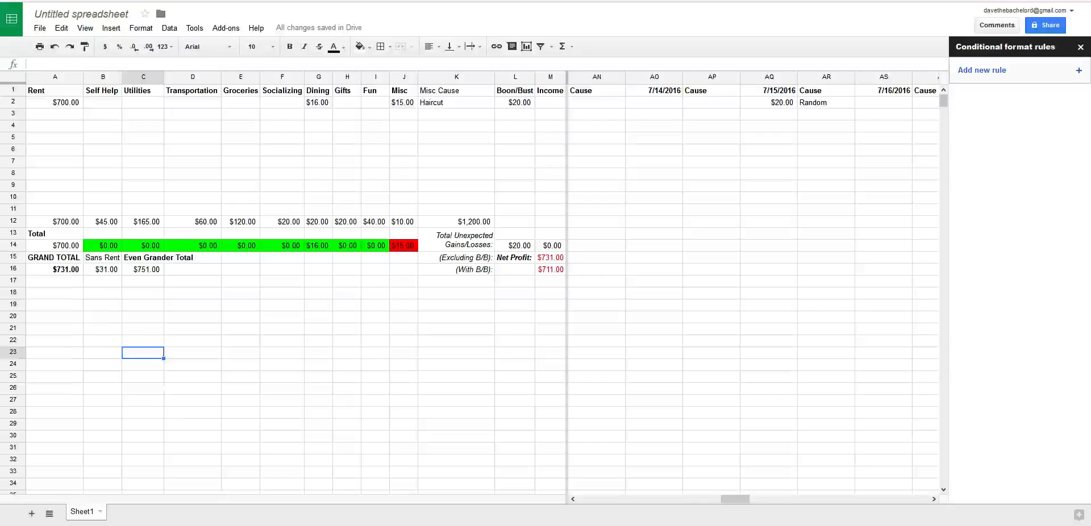
Add the label "Notes:" in cell A18 below the grand totals
{"action": "left_click", "coordinate": [44, 293]}
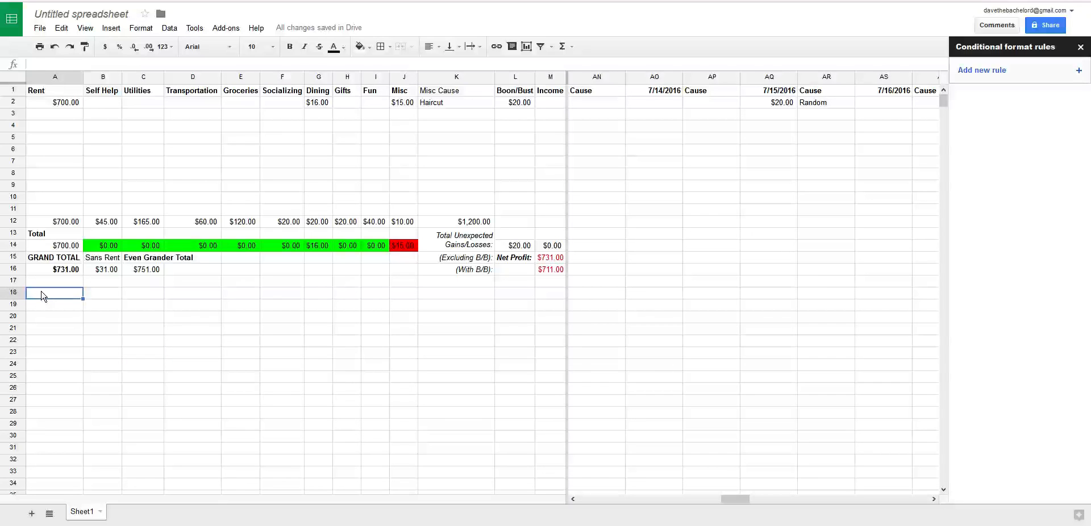
{"action": "type", "text": "Notes:"}
{"action": "key", "text": "Return"}
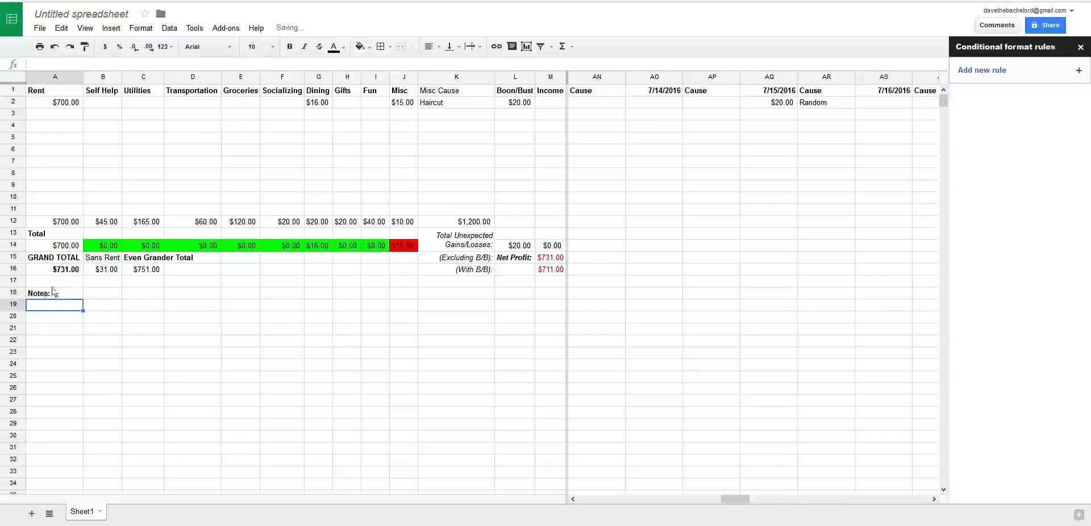
Merge the range A19:L24 horizontally so each row becomes one wide notes line
{"action": "left_click", "coordinate": [518, 312], "text": "shift"}
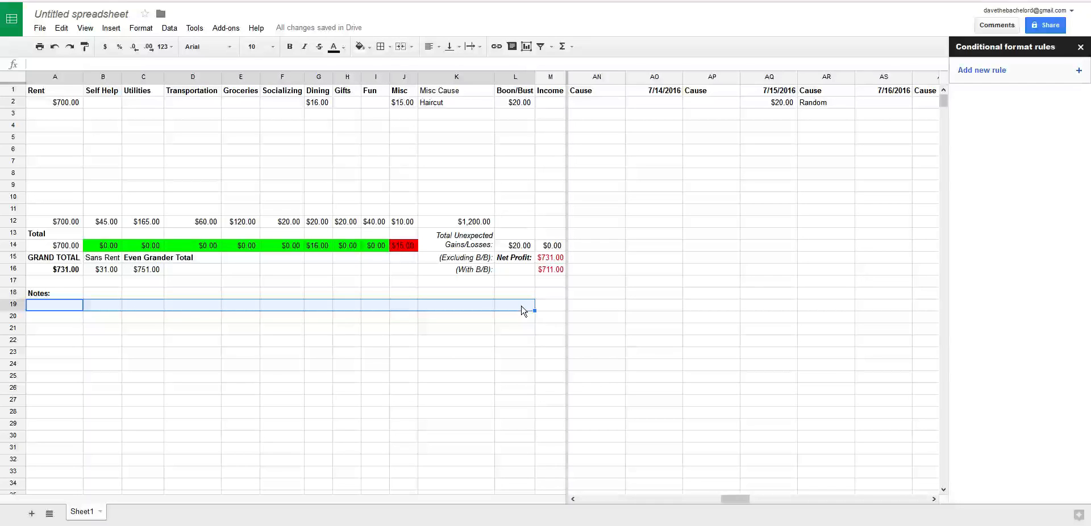
{"action": "left_click", "coordinate": [526, 368], "text": "shift"}
{"action": "left_click", "coordinate": [140, 30]}
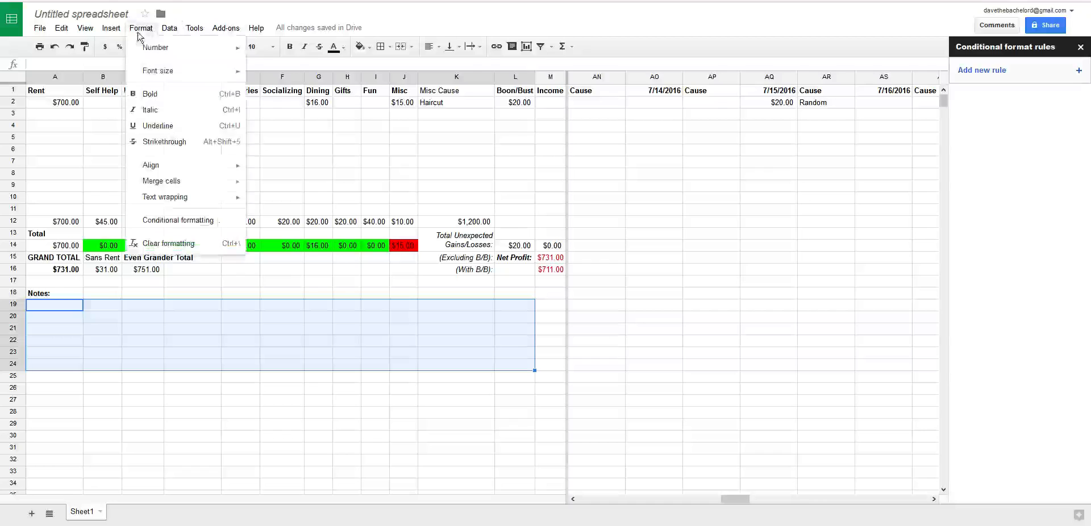
{"action": "mouse_move", "coordinate": [162, 181]}
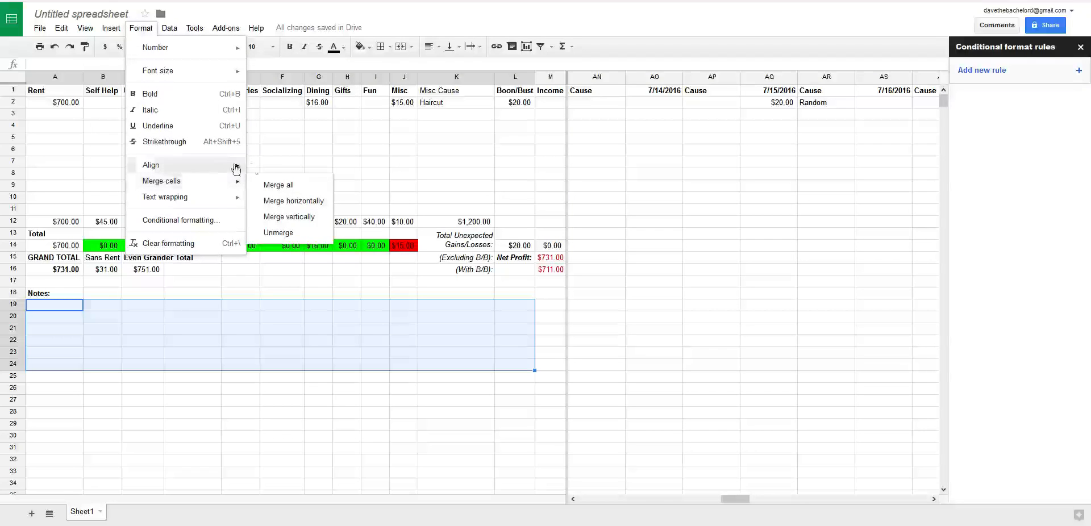
{"action": "left_click", "coordinate": [297, 206]}
Enter "Notes specific to this particular month" in the merged row 19 notes line
{"action": "left_click", "coordinate": [213, 307]}
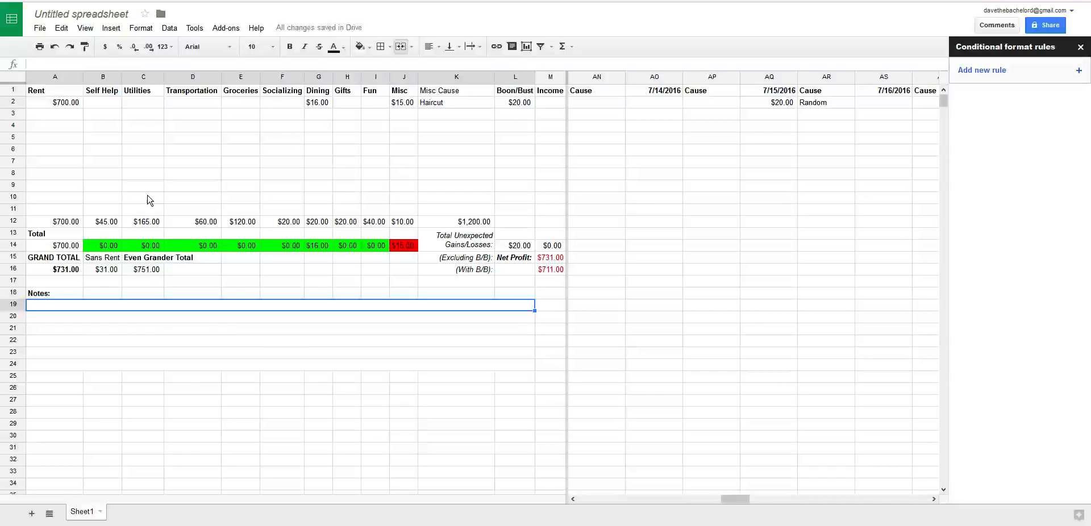
{"action": "type", "text": "Notes speci"}
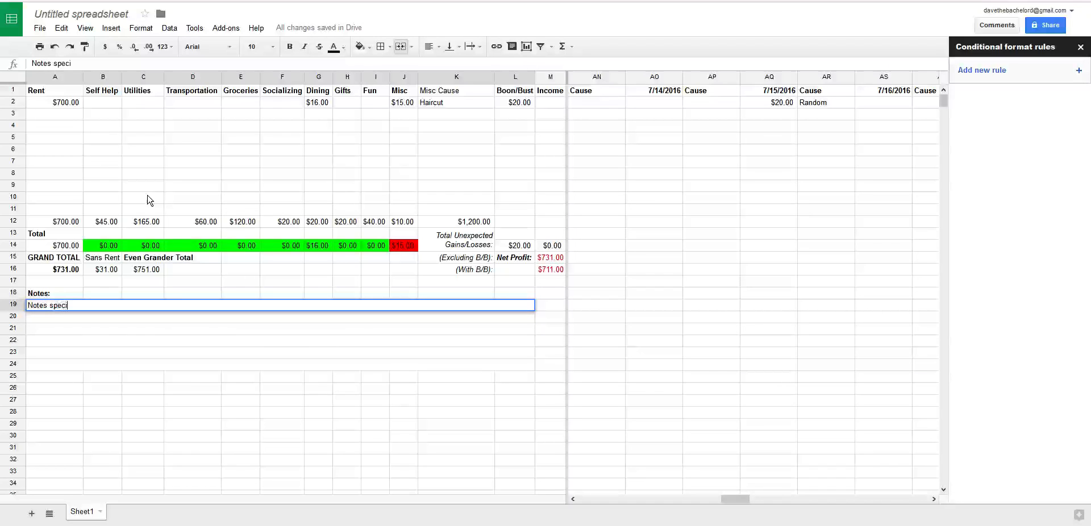
{"action": "type", "text": "fic to this parti"}
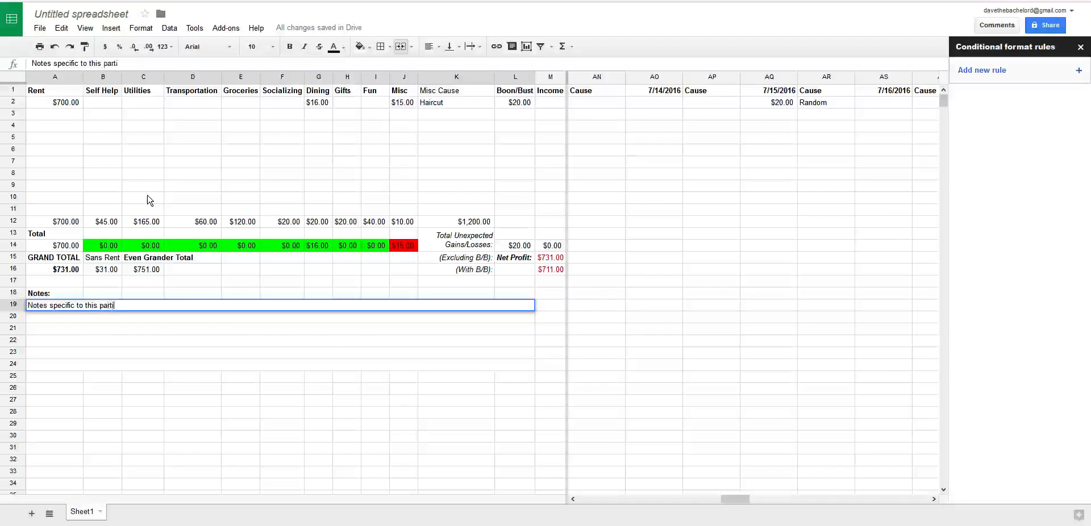
{"action": "type", "text": "cular month"}
{"action": "key", "text": "Return"}
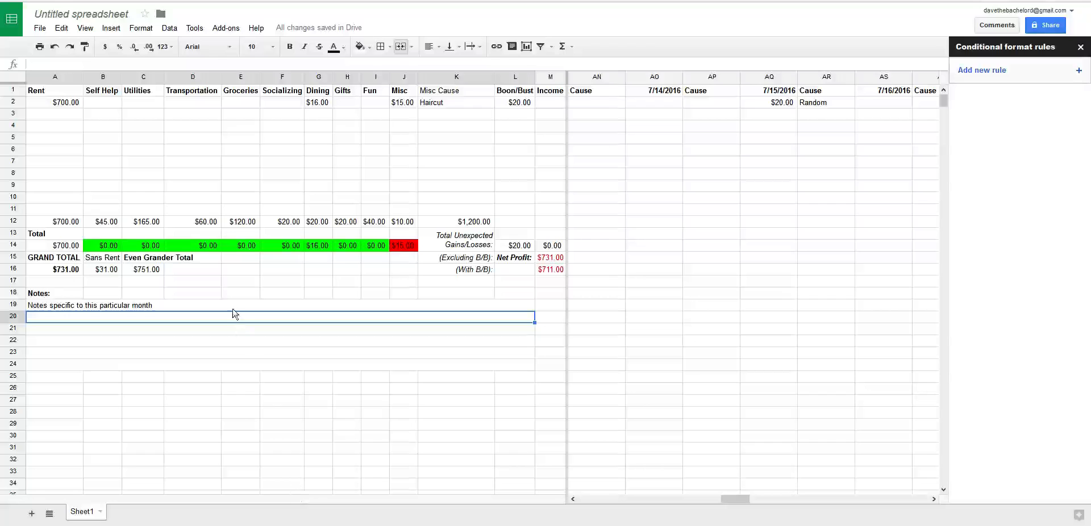
{"action": "left_click", "coordinate": [748, 247]}
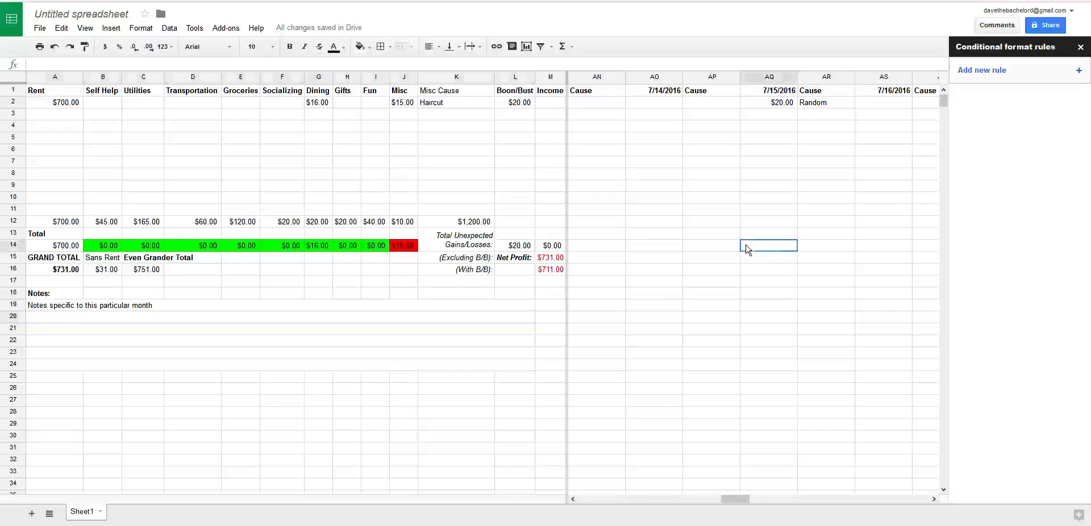
{"action": "left_click", "coordinate": [737, 173]}
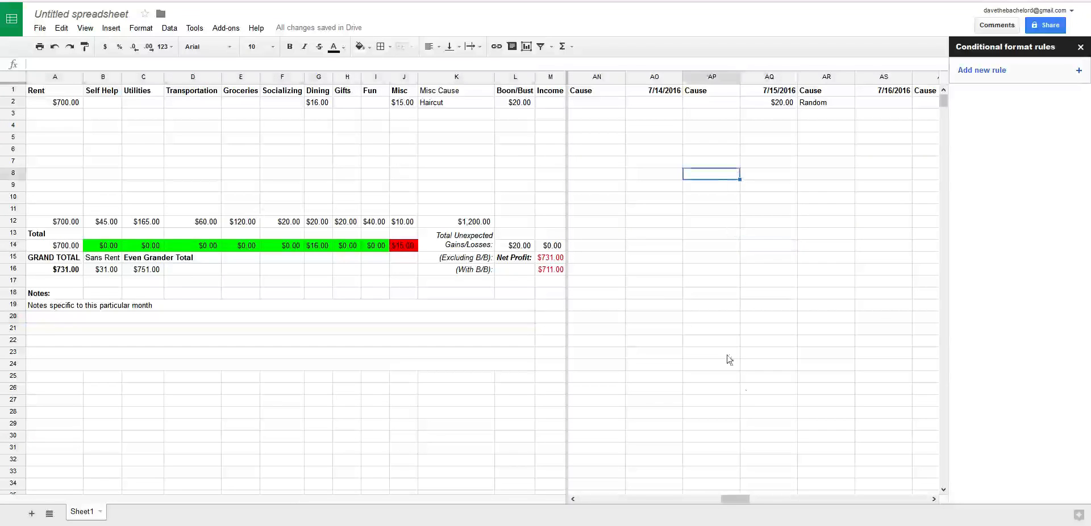
Rename the sheet as July 2016
{"action": "double_click", "coordinate": [85, 513]}
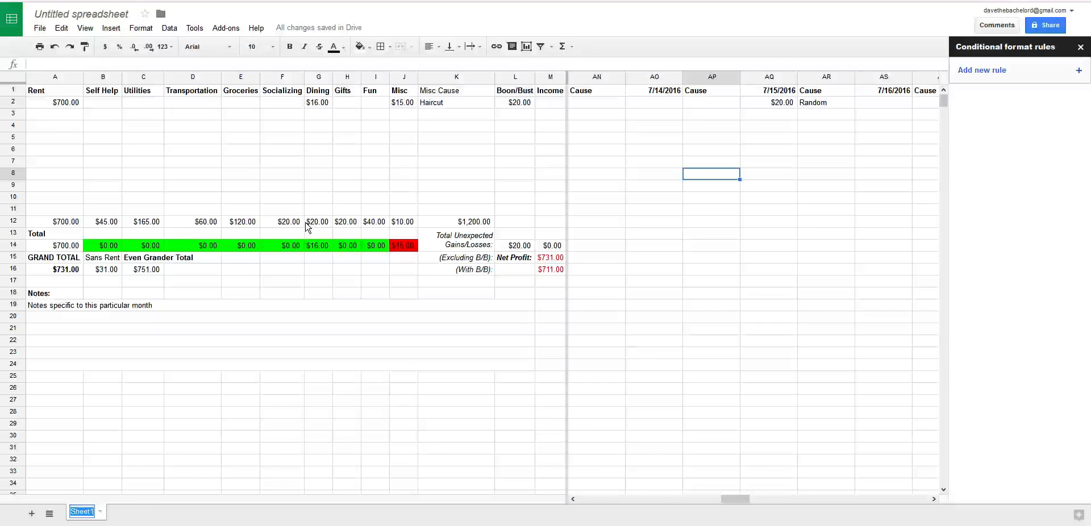
{"action": "type", "text": "July 2016"}
{"action": "key", "text": "Return"}
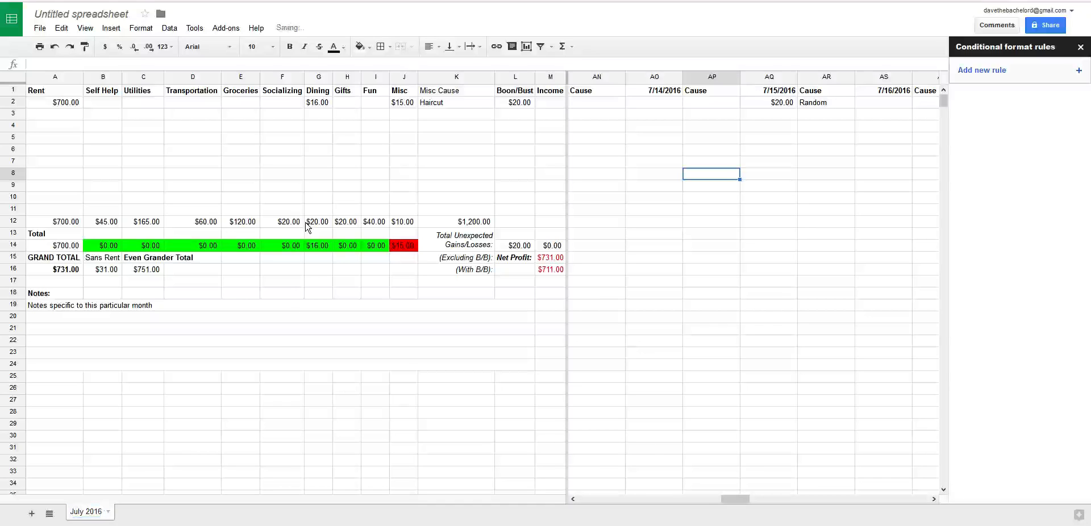
{"action": "left_click", "coordinate": [721, 355]}
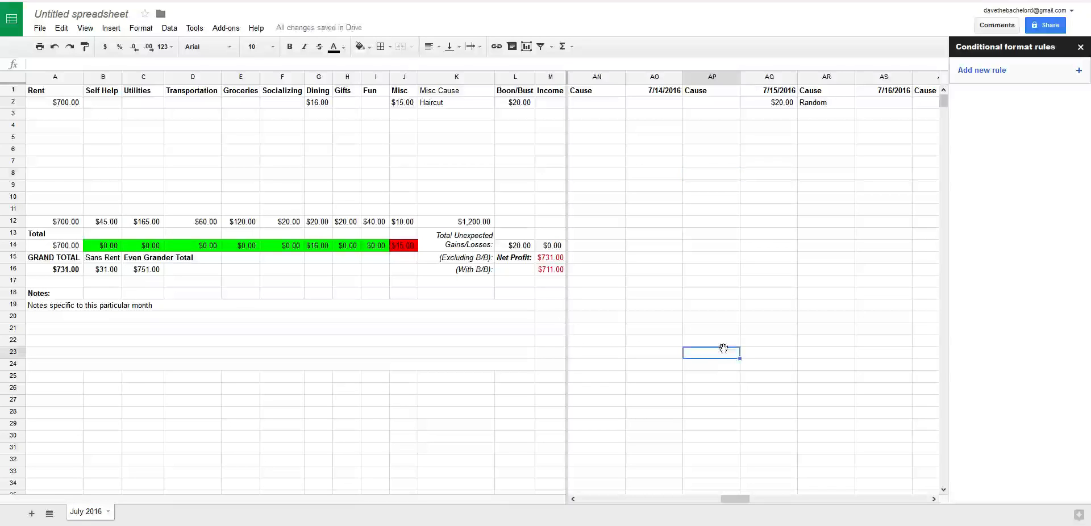
Duplicate the July 2016 sheet and place the copy before the original in the sheet order
{"action": "right_click", "coordinate": [73, 519]}
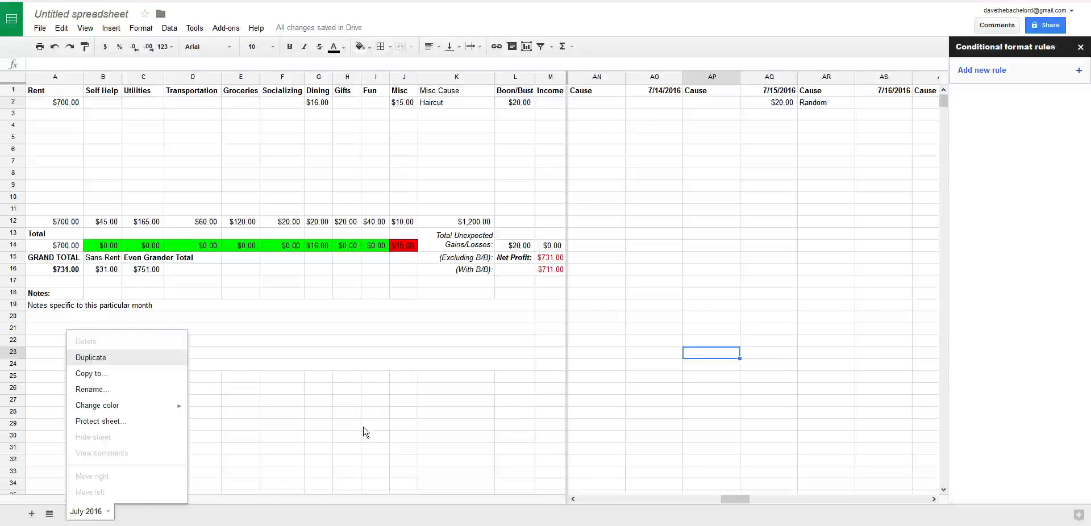
{"action": "left_click", "coordinate": [97, 363]}
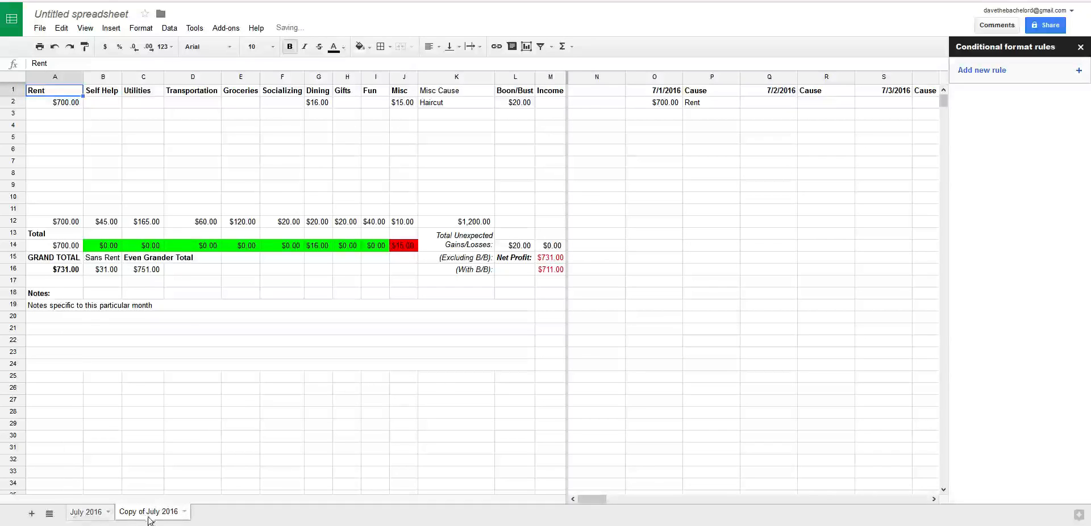
{"action": "left_click_drag", "start_coordinate": [149, 518], "coordinate": [84, 515]}
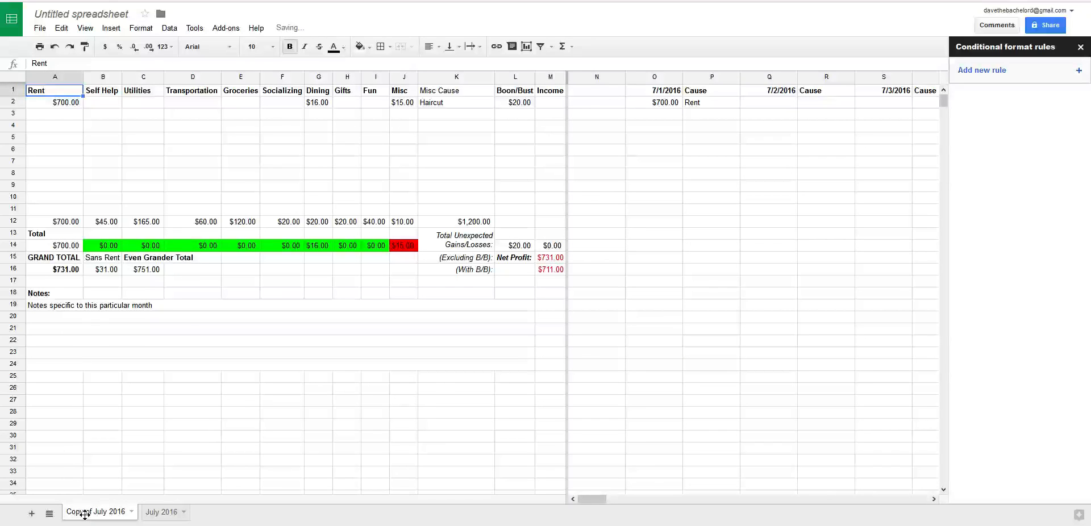
Rename the copied sheet as August 2016
{"action": "double_click", "coordinate": [84, 515]}
{"action": "left_click", "coordinate": [106, 514]}
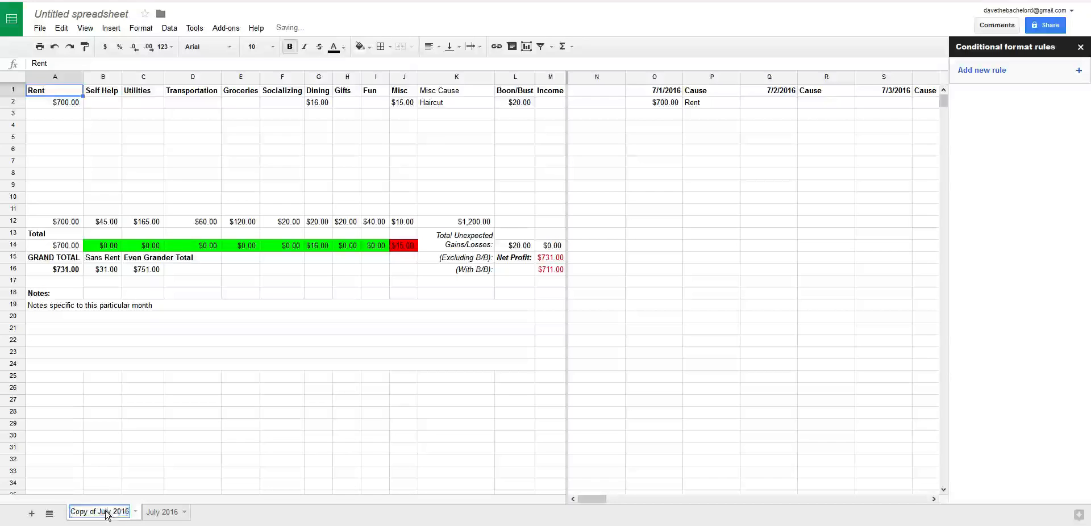
{"action": "left_click_drag", "start_coordinate": [113, 515], "coordinate": [71, 513]}
{"action": "type", "text": "August"}
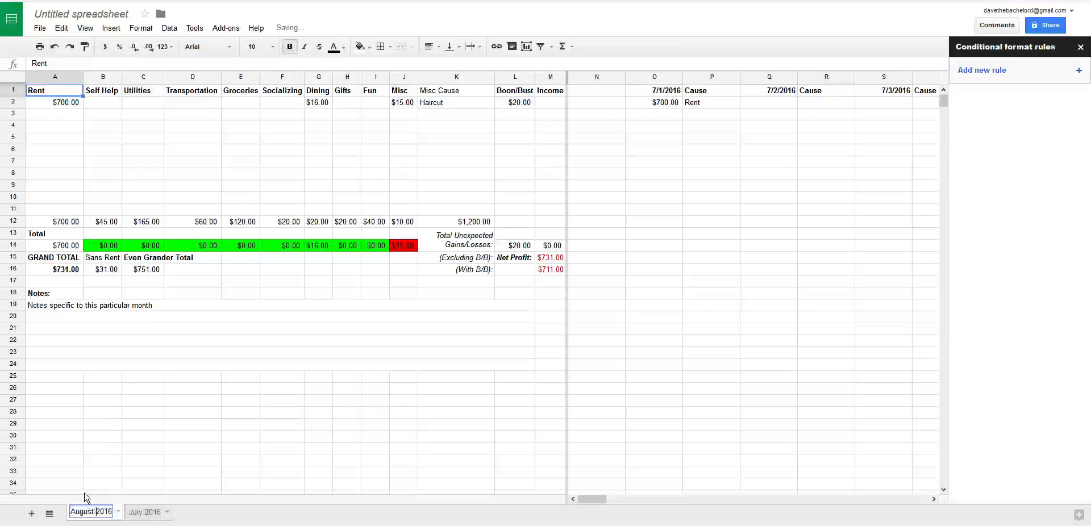
{"action": "key", "text": "Return"}
Clear all expense entries and linked formulas in the range A2:BZ11 of the August 2016 sheet
{"action": "left_click", "coordinate": [59, 103]}
{"action": "left_click", "coordinate": [57, 212], "text": "shift"}
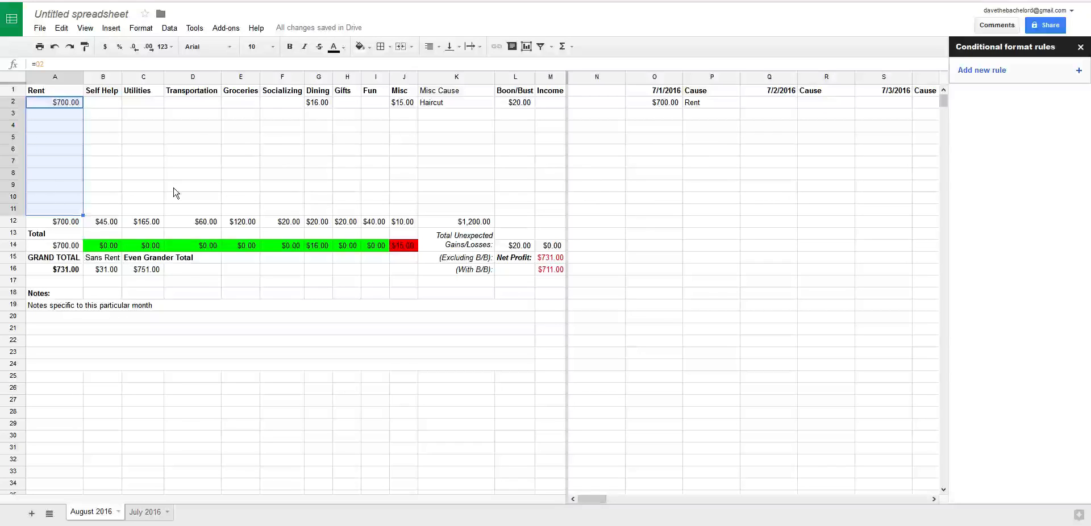
{"action": "key", "text": "ctrl+shift+Right"}
{"action": "key", "text": "ctrl+shift+Right"}
{"action": "key", "text": "ctrl+shift+Right"}
{"action": "key", "text": "ctrl+shift+Right"}
{"action": "key", "text": "ctrl+shift+Right"}
{"action": "key", "text": "ctrl+shift+Right"}
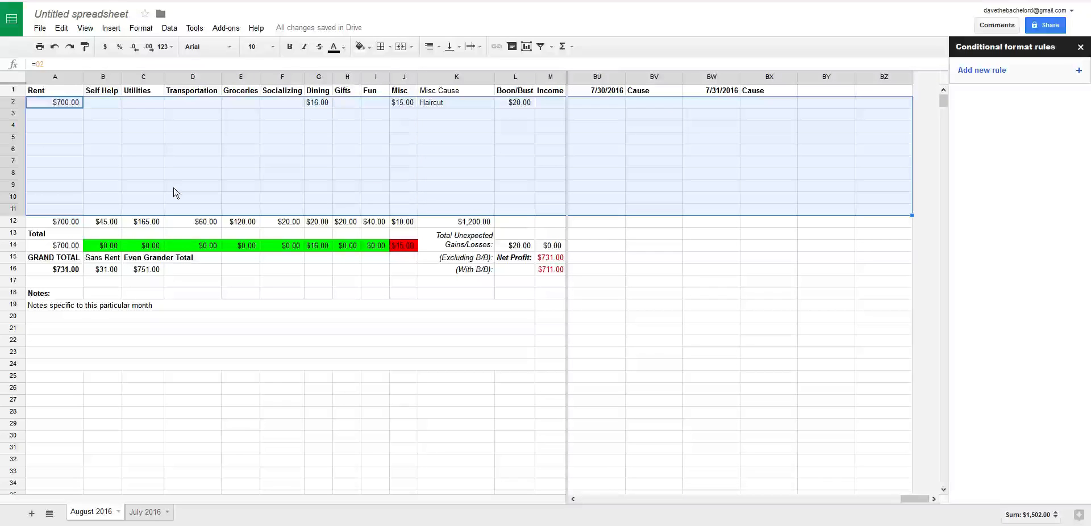
{"action": "key", "text": "Delete"}
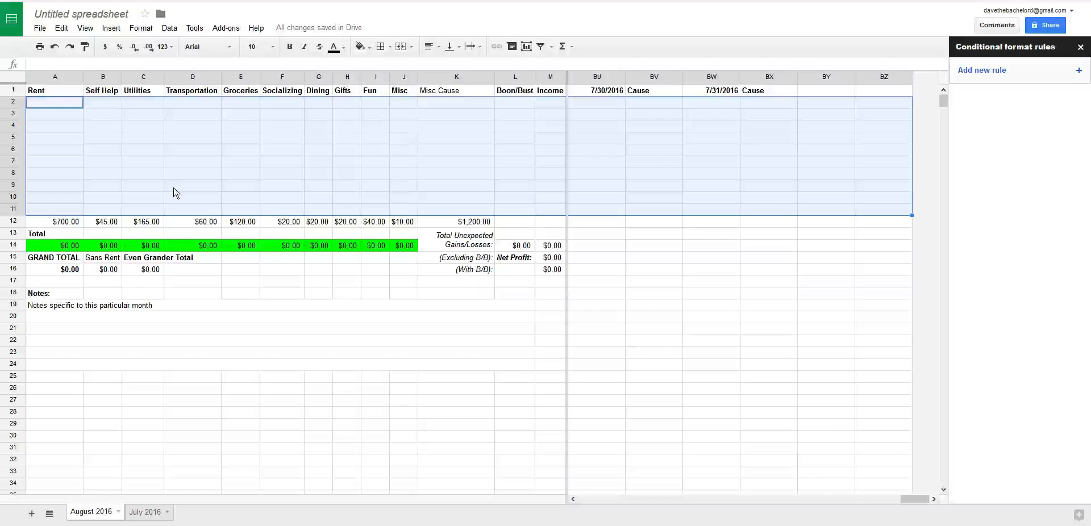
{"action": "left_click", "coordinate": [282, 388]}
Examine the budget amounts in row 12 of the August sheet and the 7/15/2016 expense entry and cause on the July sheet
{"action": "left_click", "coordinate": [52, 222]}
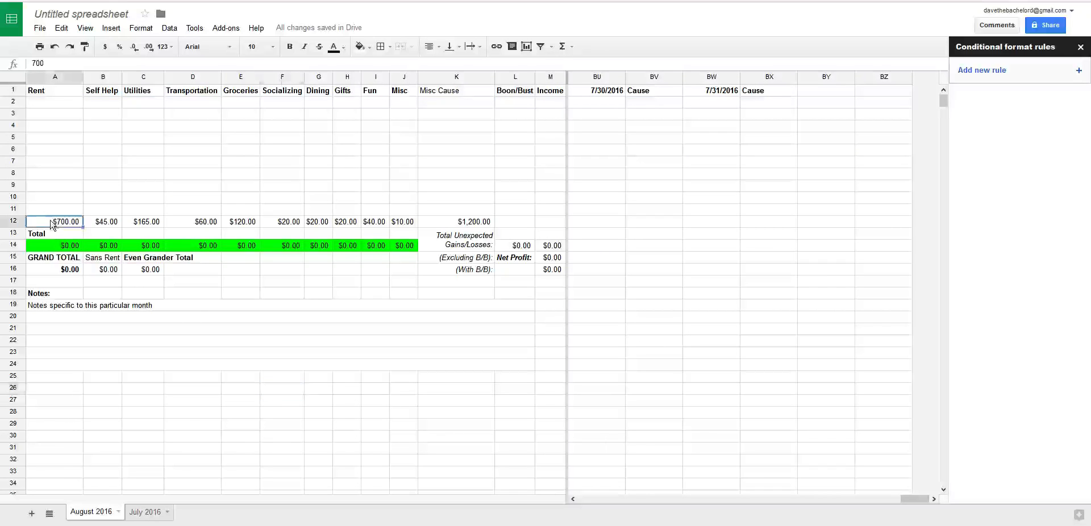
{"action": "left_click", "coordinate": [117, 222]}
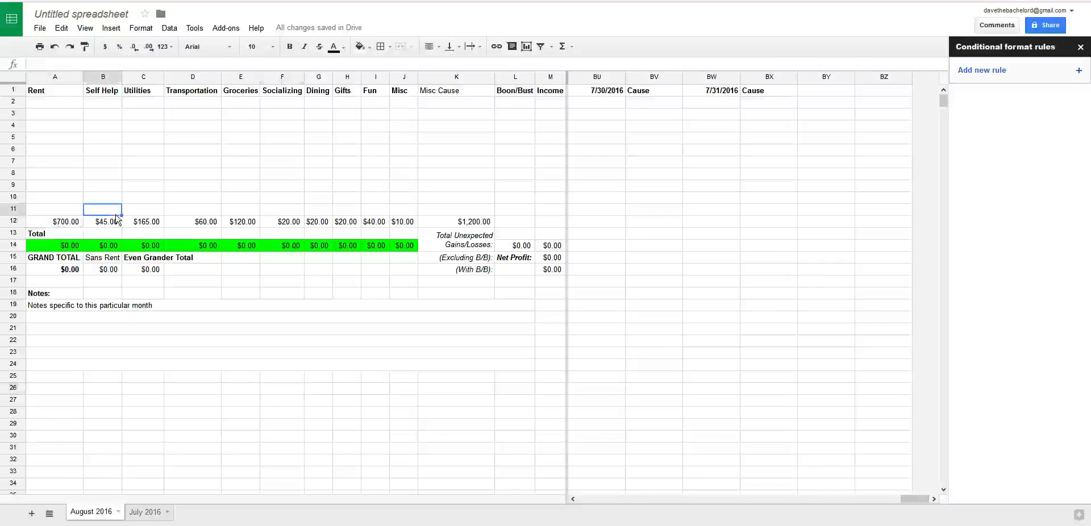
{"action": "left_click", "coordinate": [144, 227]}
{"action": "left_click", "coordinate": [152, 459]}
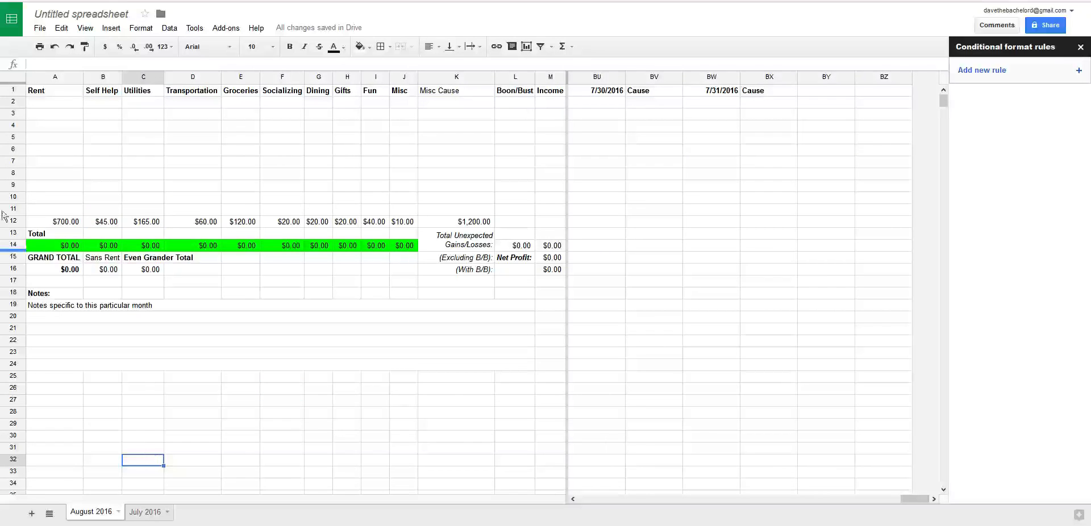
{"action": "left_click", "coordinate": [54, 223]}
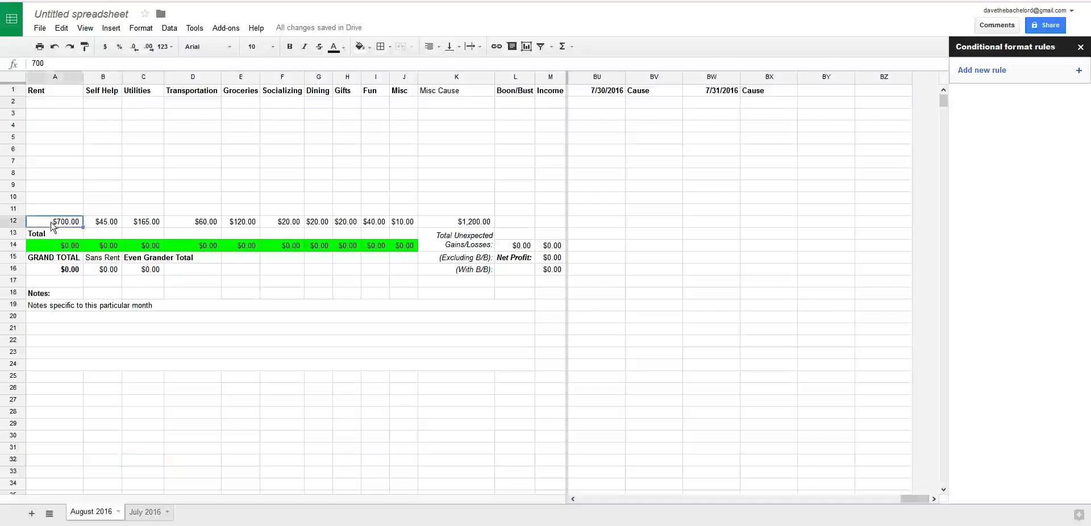
{"action": "left_click", "coordinate": [145, 513]}
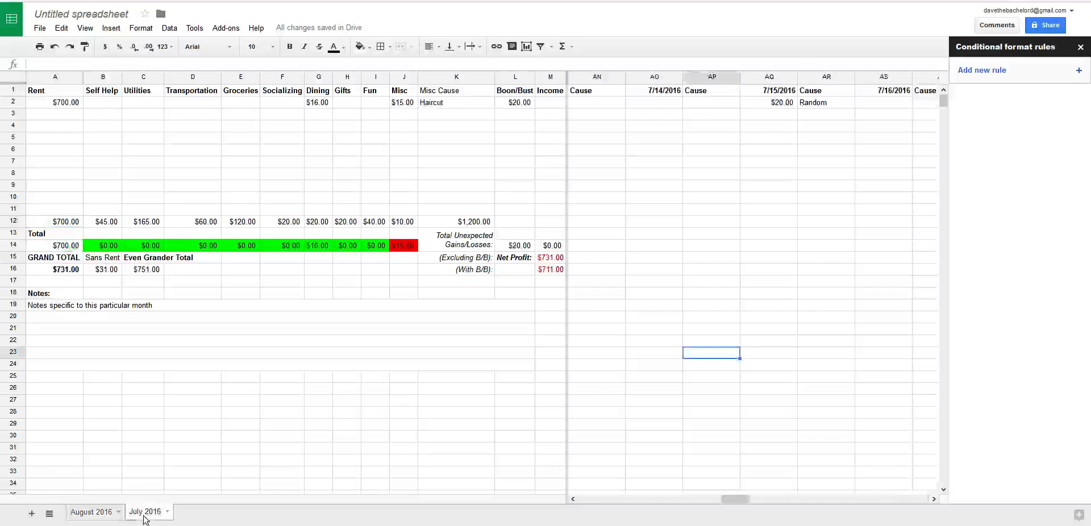
{"action": "left_click", "coordinate": [749, 176]}
{"action": "left_click", "coordinate": [765, 107]}
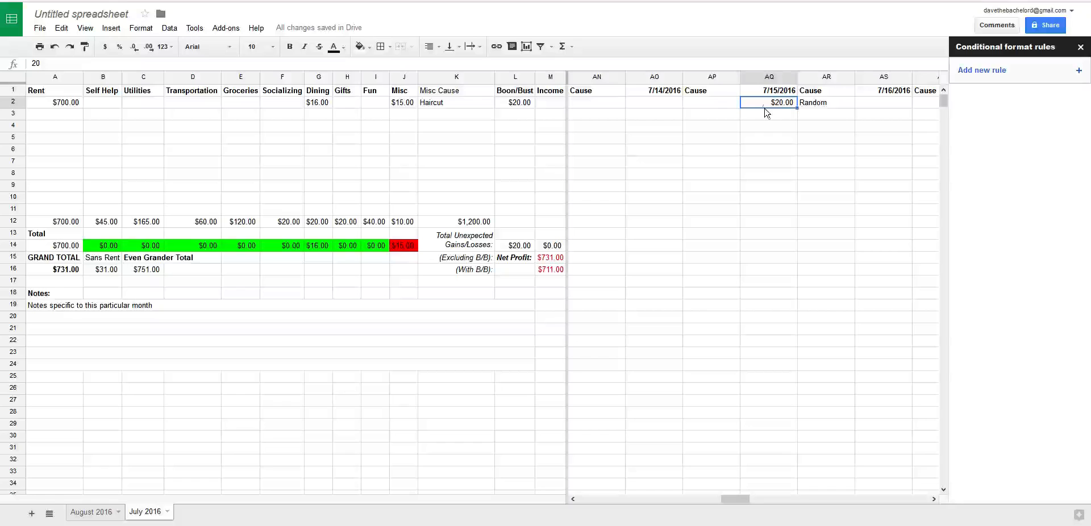
{"action": "left_click", "coordinate": [837, 109]}
{"action": "left_click", "coordinate": [817, 220]}
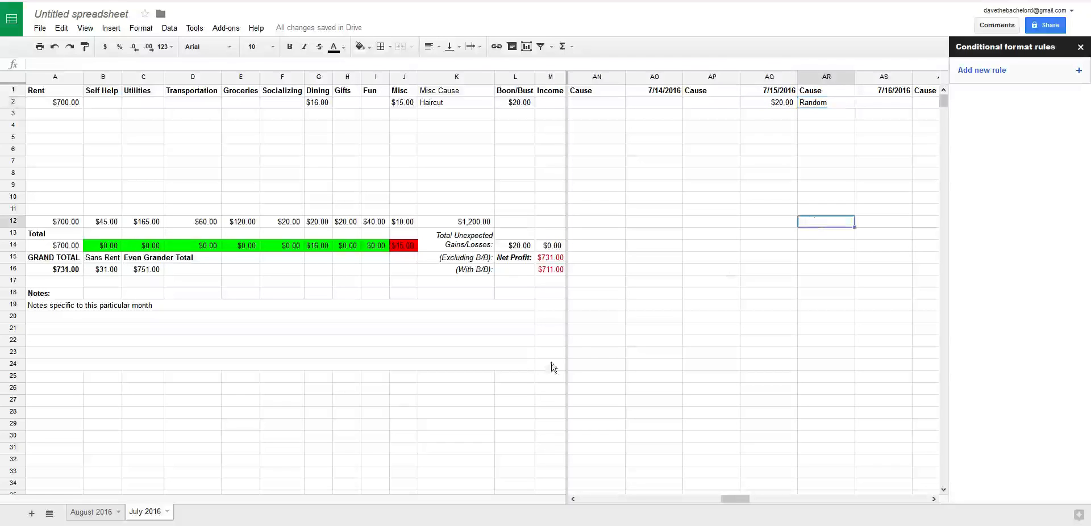
{"action": "left_click", "coordinate": [439, 414]}
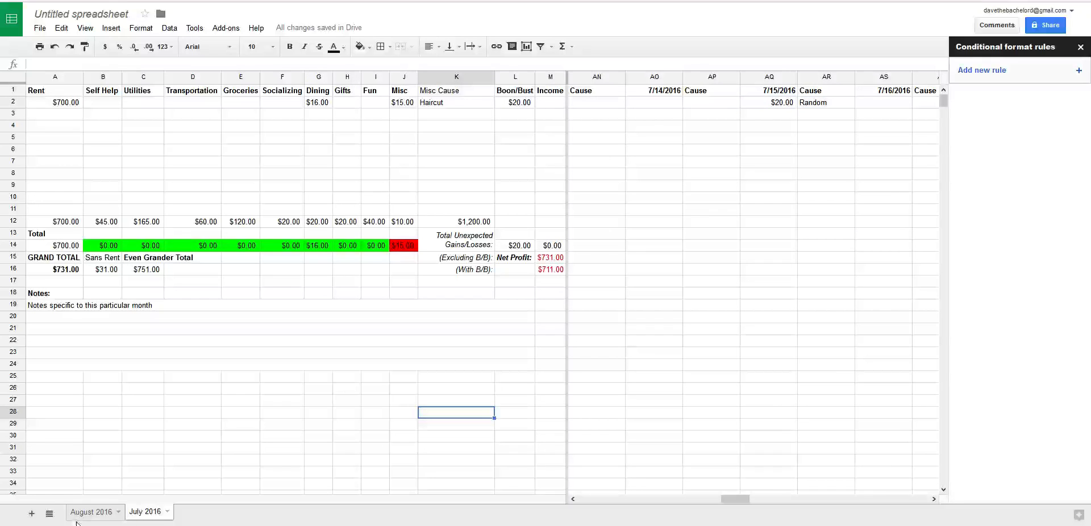
{"action": "left_click", "coordinate": [96, 513]}
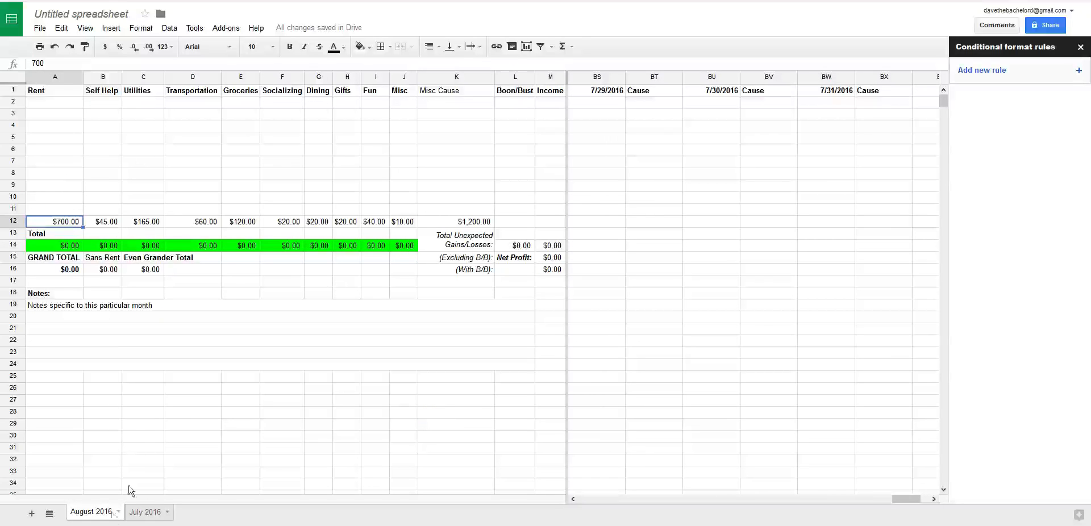
{"action": "right_click", "coordinate": [52, 224]}
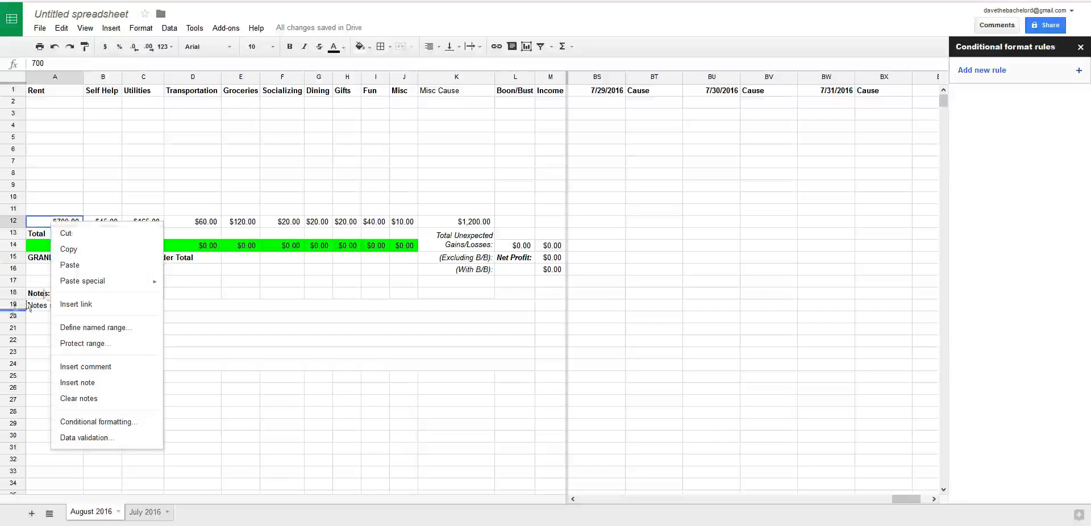
{"action": "mouse_move", "coordinate": [91, 281]}
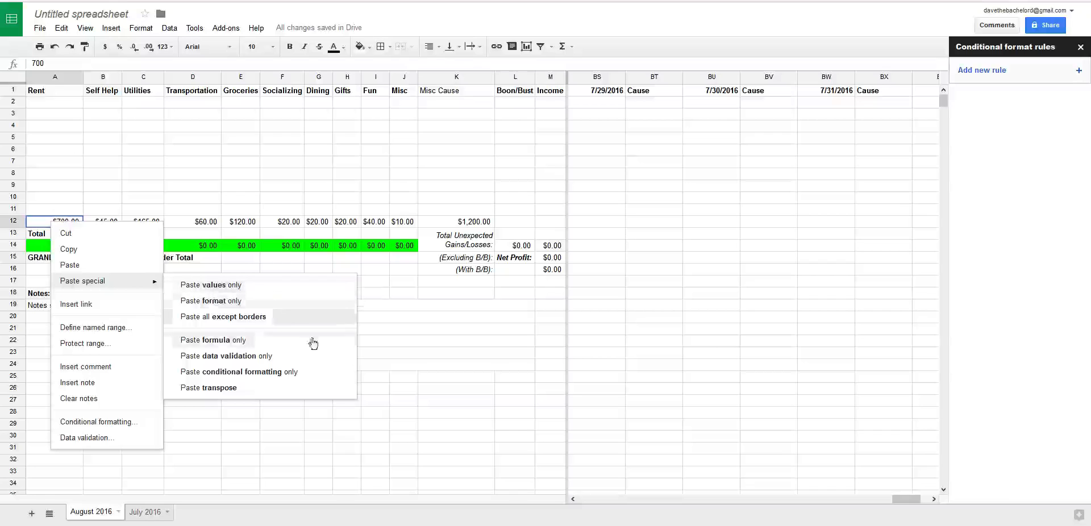
{"action": "left_click", "coordinate": [487, 476]}
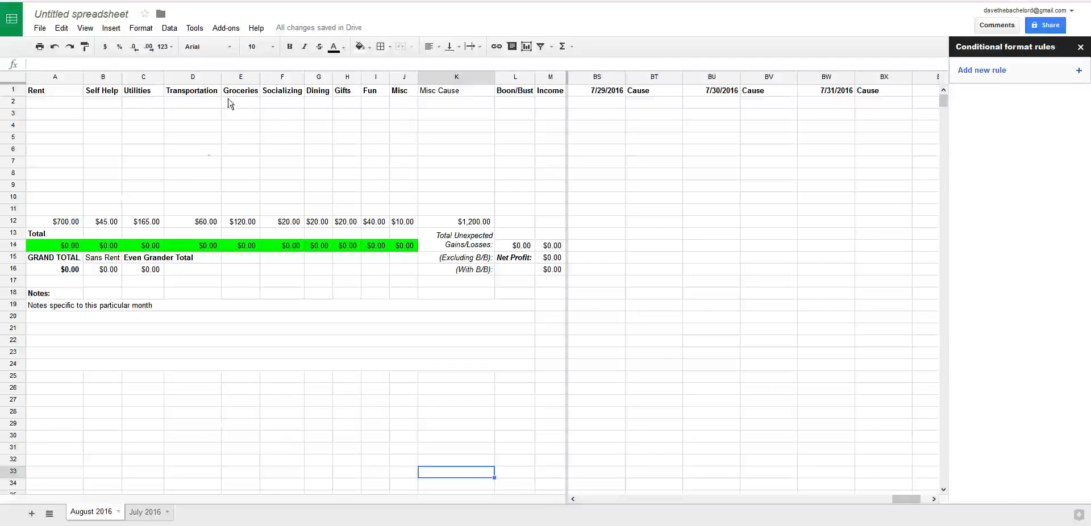
{"action": "left_click", "coordinate": [198, 344]}
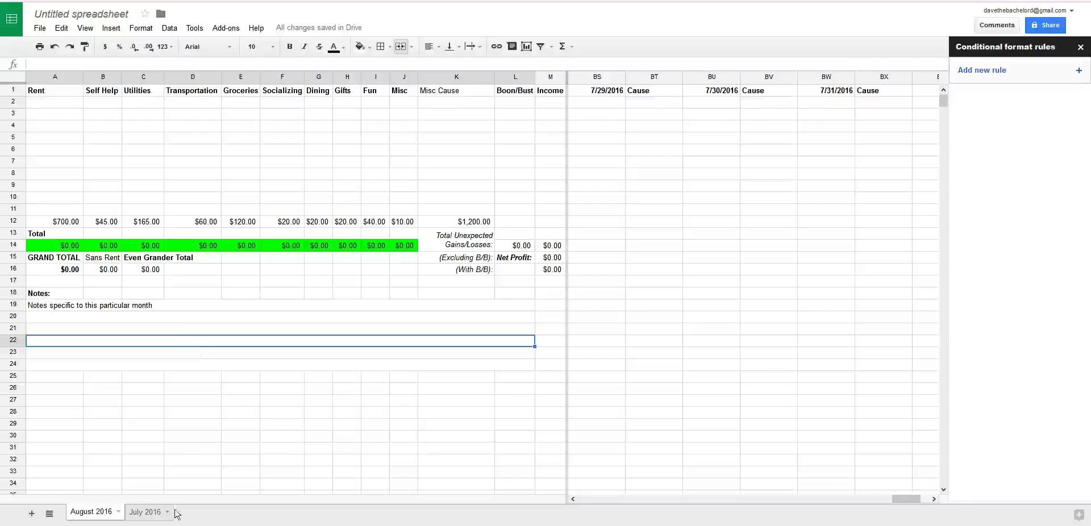
Return to the July 2016 sheet and rename the spreadsheet file as Sample Budget
{"action": "left_click", "coordinate": [142, 514]}
{"action": "left_click", "coordinate": [96, 16]}
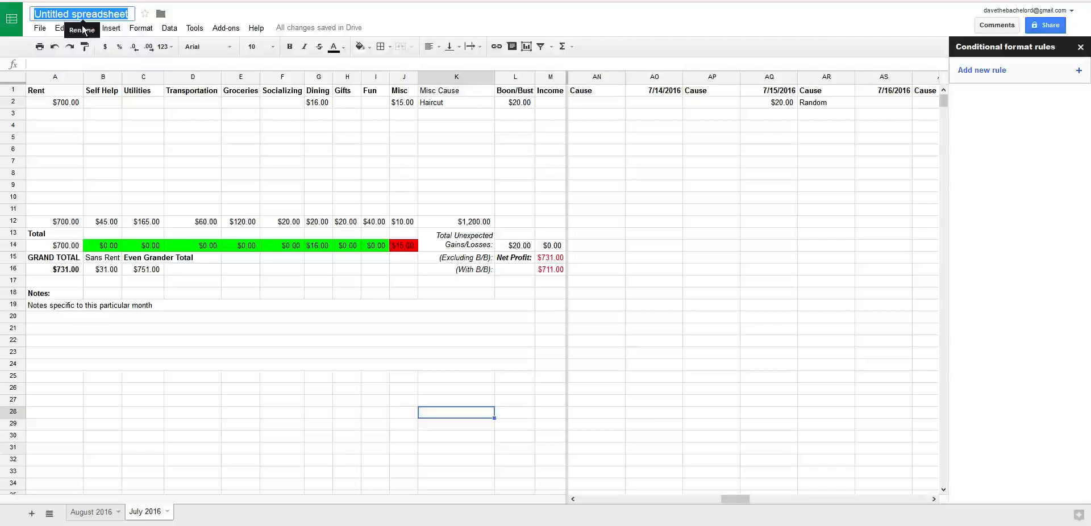
{"action": "type", "text": "Sample"}
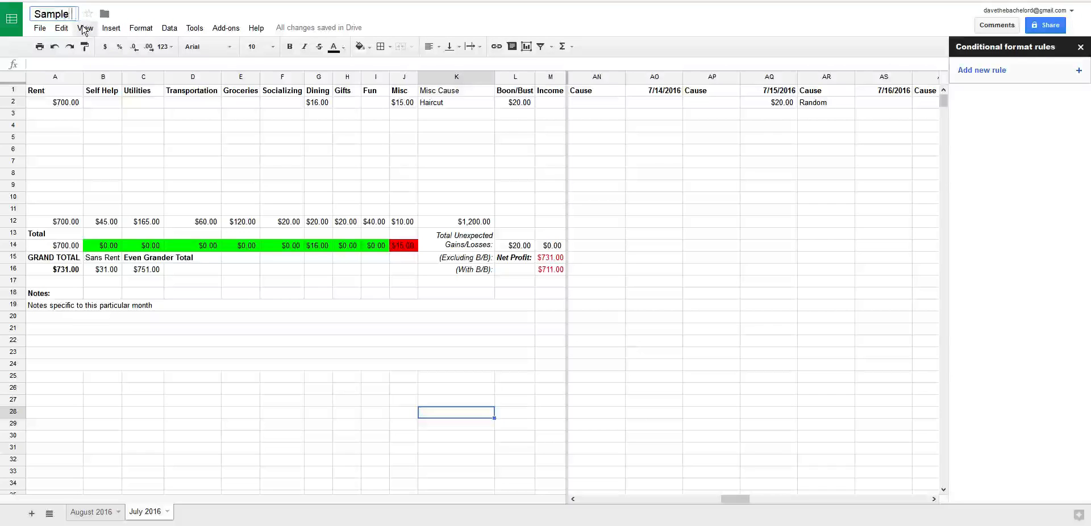
{"action": "type", "text": " Budget"}
{"action": "key", "text": "Return"}
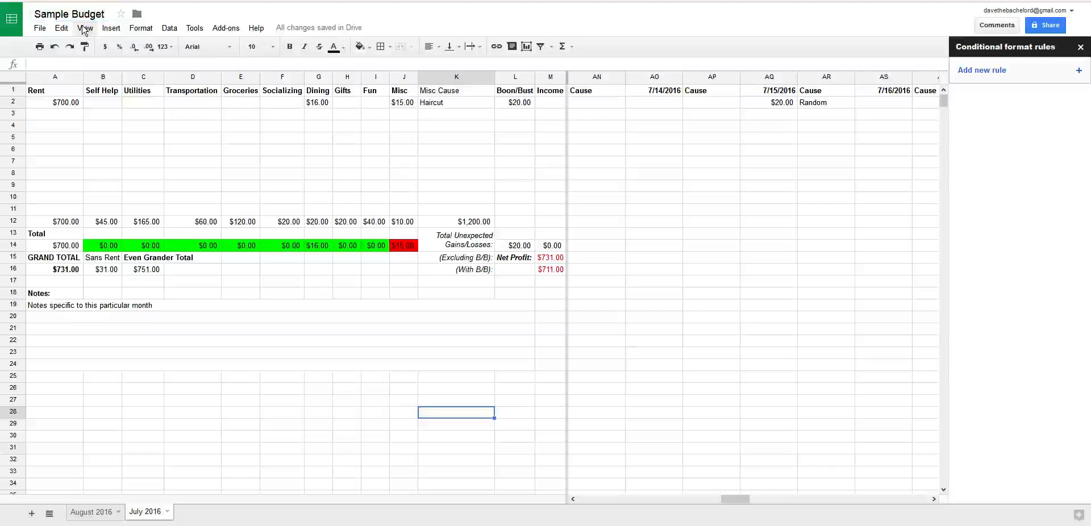